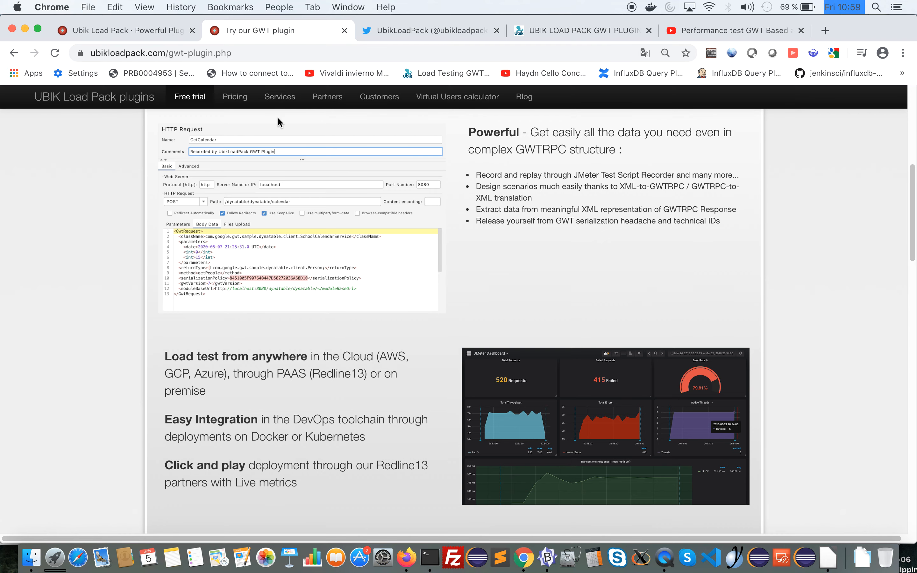
Show the YouTube video on GWT performance test setup and configuration (1/2) and highlight its title
{"action": "key", "text": "super+Tab"}
{"action": "key", "text": "super+Tab"}
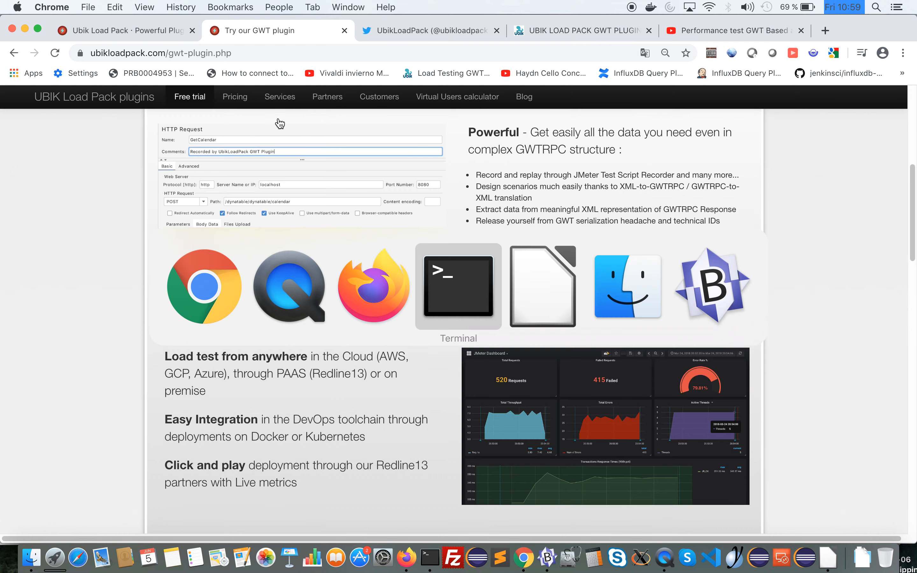
{"action": "key", "text": "super+Tab"}
{"action": "left_click", "coordinate": [699, 32]}
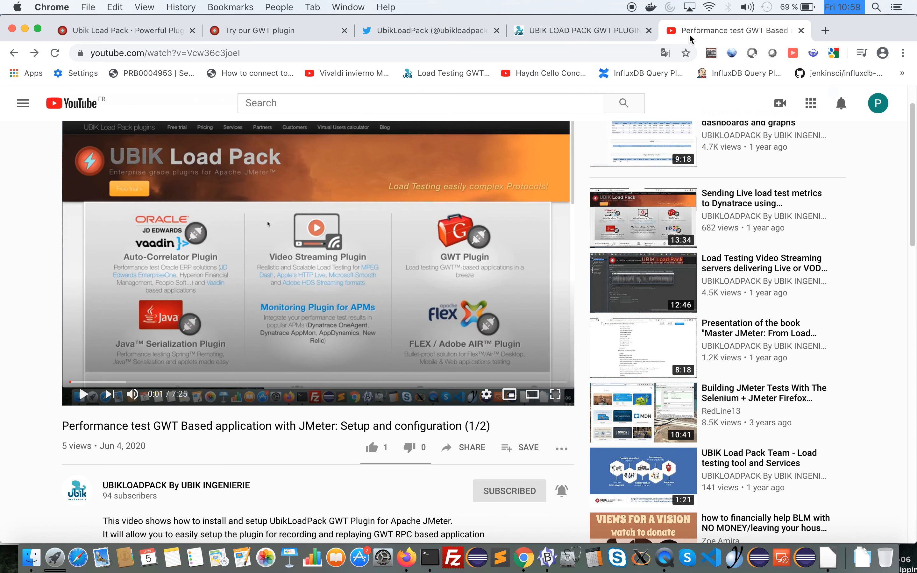
{"action": "double_click", "coordinate": [300, 425]}
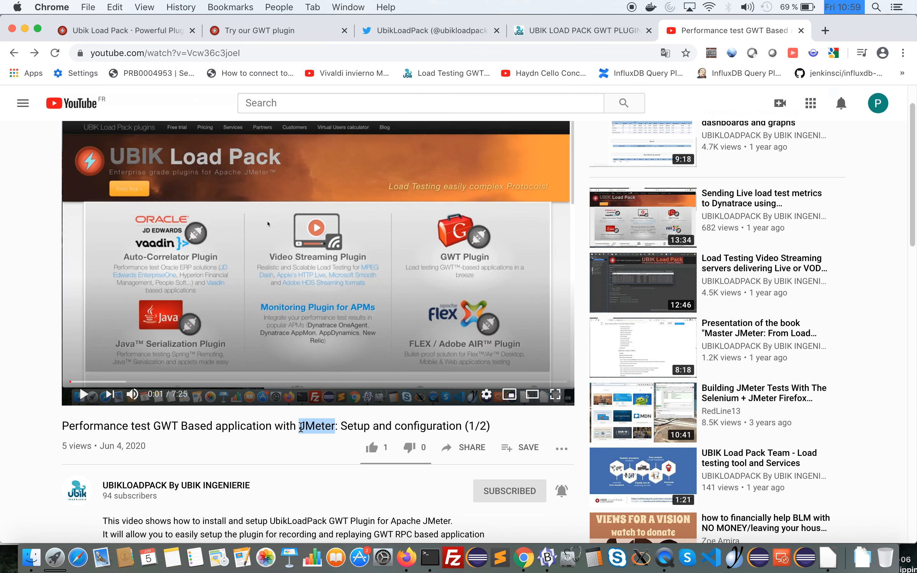
{"action": "left_click_drag", "start_coordinate": [458, 429], "coordinate": [63, 423]}
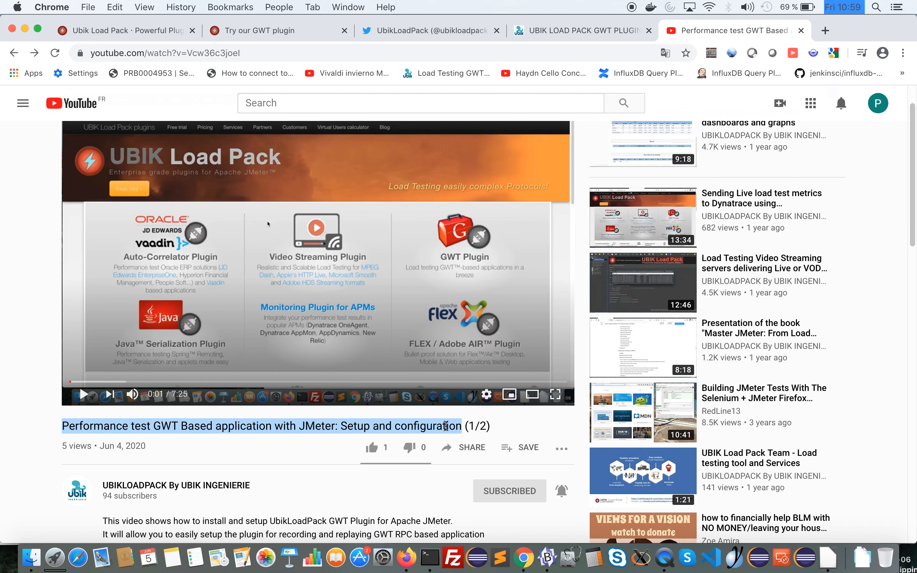
Switch to Terminal and list the bin folder's files with ls -ltr
{"action": "key", "text": "super+Tab"}
{"action": "left_click", "coordinate": [614, 258]}
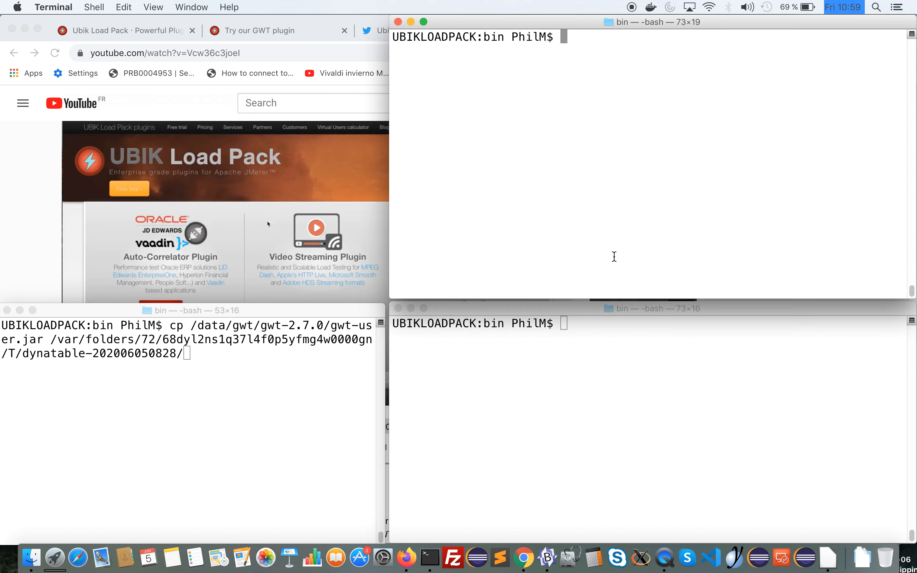
{"action": "key", "text": "Up"}
{"action": "key", "text": "Up"}
{"action": "key", "text": "Up"}
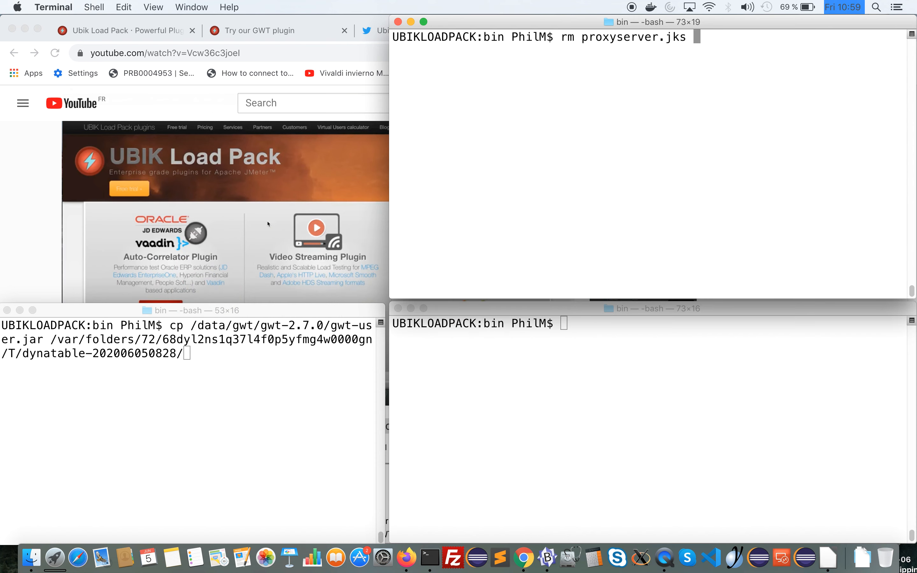
{"action": "key", "text": "Return"}
Launch JMeter from the bin folder with ./jmeter and maximize its window
{"action": "type", "text": "./jp"}
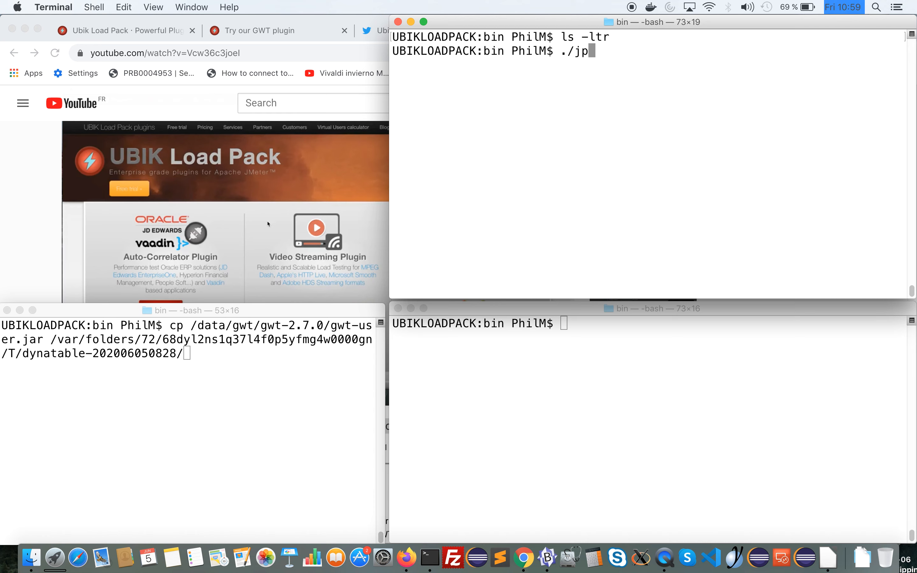
{"action": "key", "text": "BackSpace"}
{"action": "type", "text": "meter"}
{"action": "key", "text": "Return"}
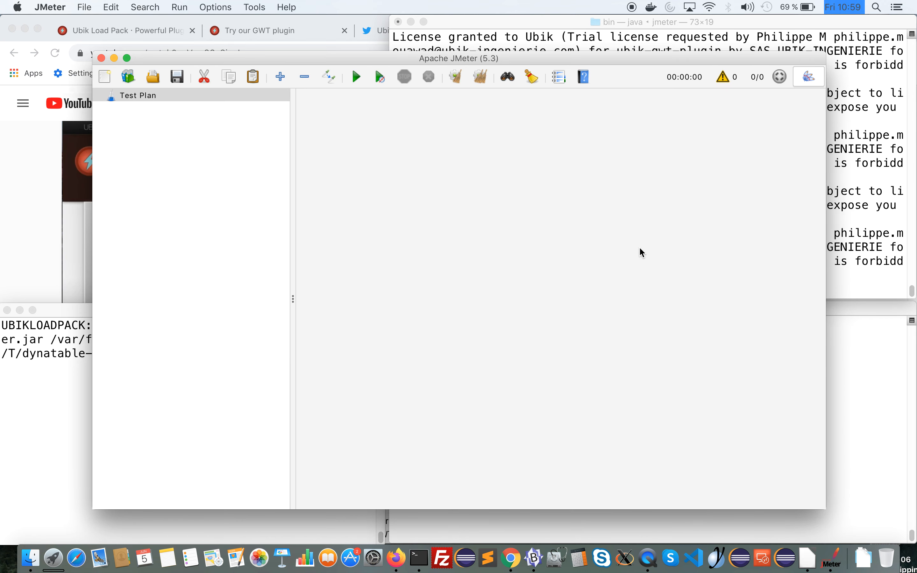
{"action": "double_click", "coordinate": [260, 57]}
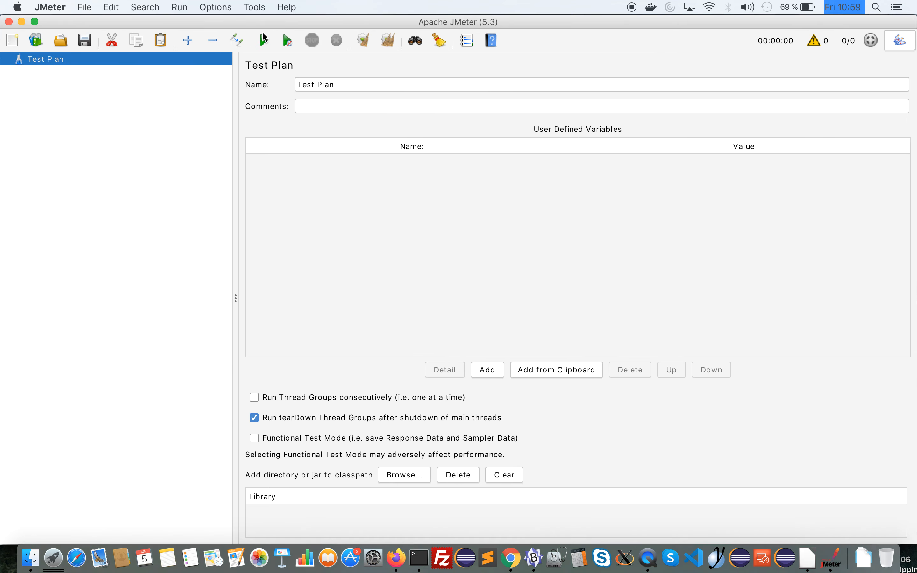
Run the ULP GWT installation check and highlight the line about gwt-user.jar
{"action": "left_click", "coordinate": [285, 7]}
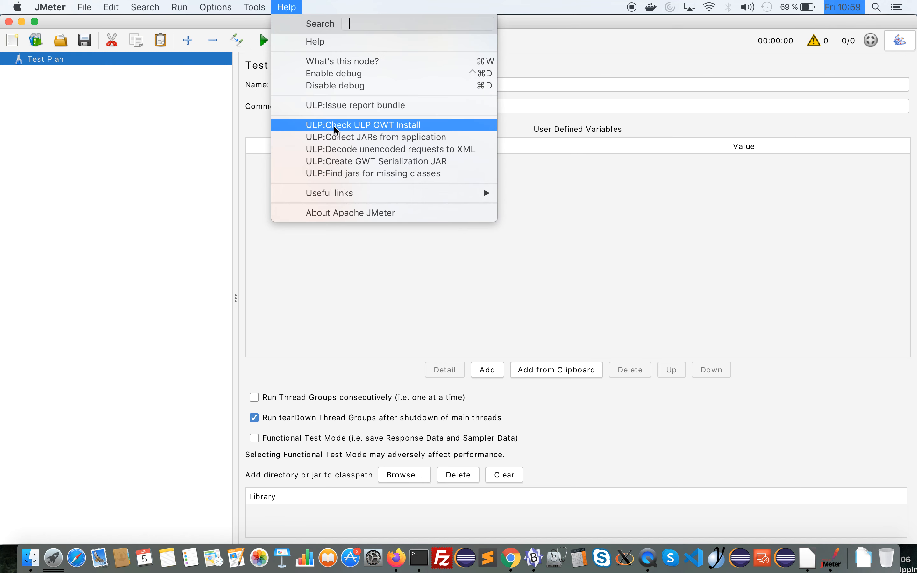
{"action": "left_click", "coordinate": [359, 126]}
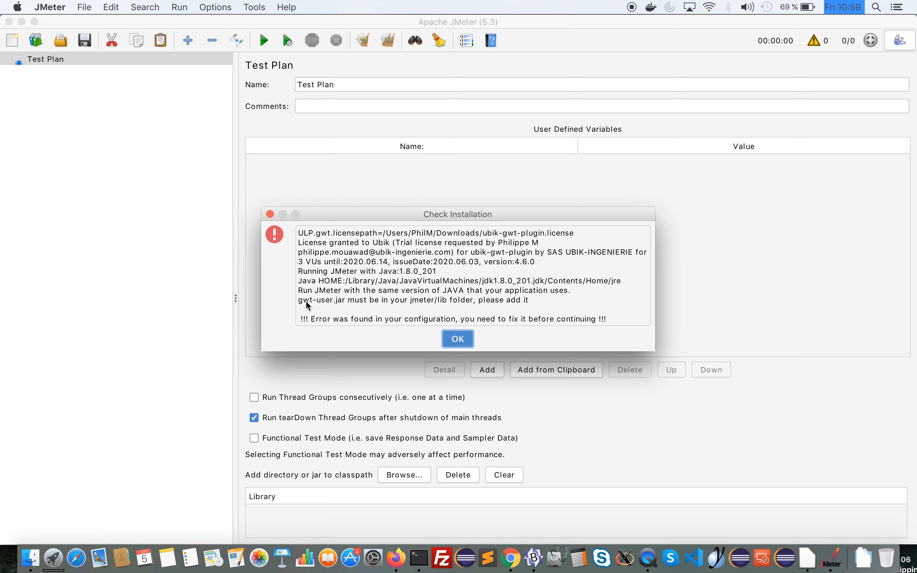
{"action": "left_click_drag", "start_coordinate": [299, 301], "coordinate": [526, 301]}
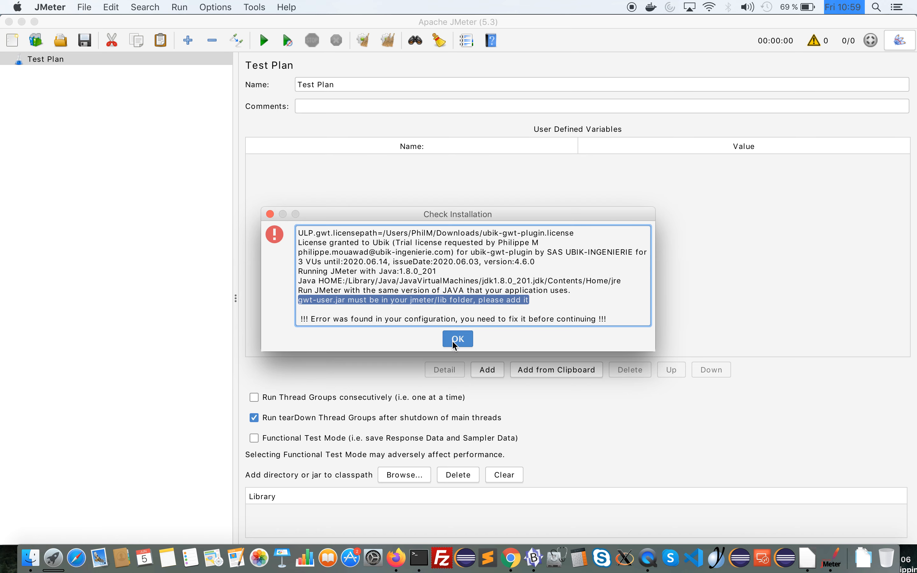
{"action": "key", "text": "super+Tab"}
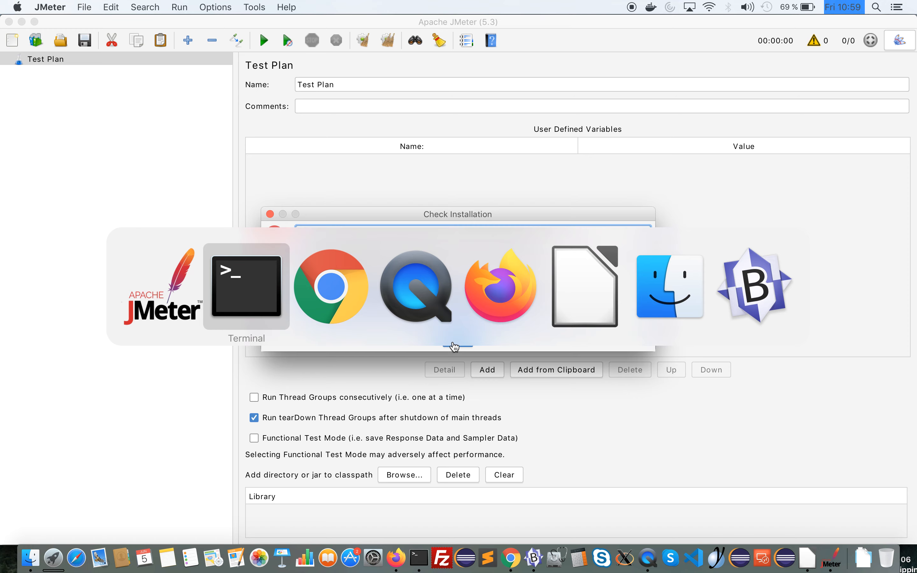
{"action": "key", "text": "super+Tab"}
{"action": "key", "text": "super+Tab"}
{"action": "key", "text": "super+Tab"}
{"action": "key", "text": "super+Tab"}
{"action": "key", "text": "super+Tab"}
{"action": "key", "text": "super+Tab"}
{"action": "key", "text": "super+Tab"}
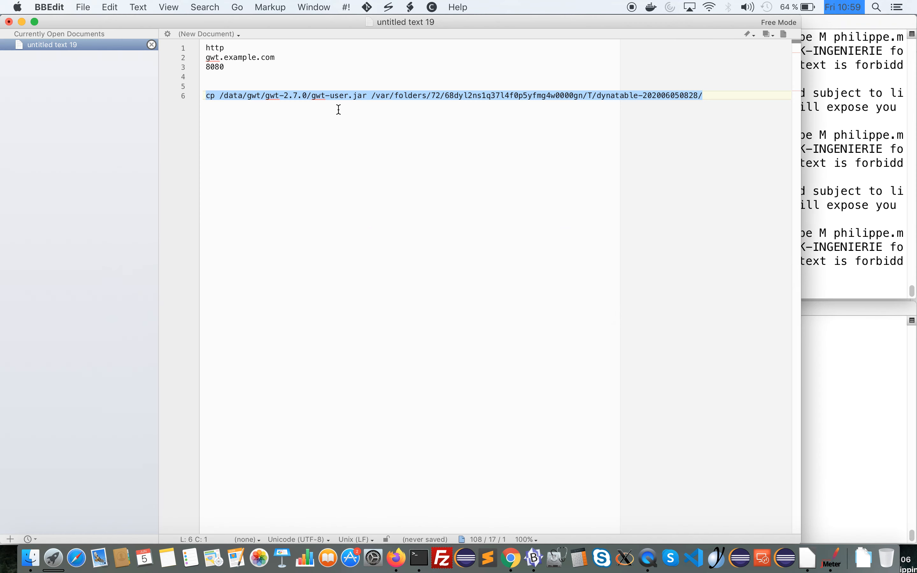
{"action": "left_click", "coordinate": [338, 110]}
{"action": "left_click_drag", "start_coordinate": [371, 98], "coordinate": [609, 118]}
{"action": "key", "text": "super+c"}
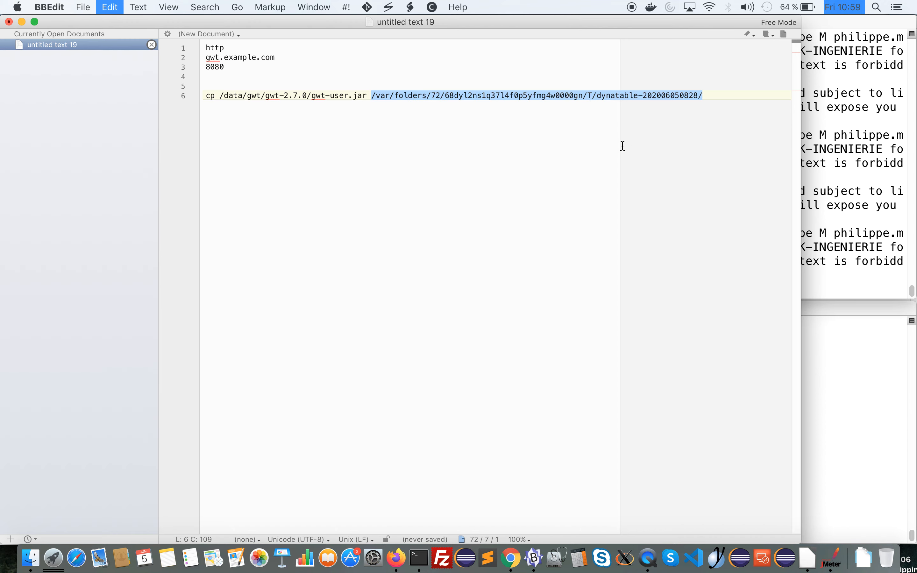
{"action": "key", "text": "super+Tab"}
{"action": "left_click", "coordinate": [706, 358]}
{"action": "type", "text": "ls -ltr"}
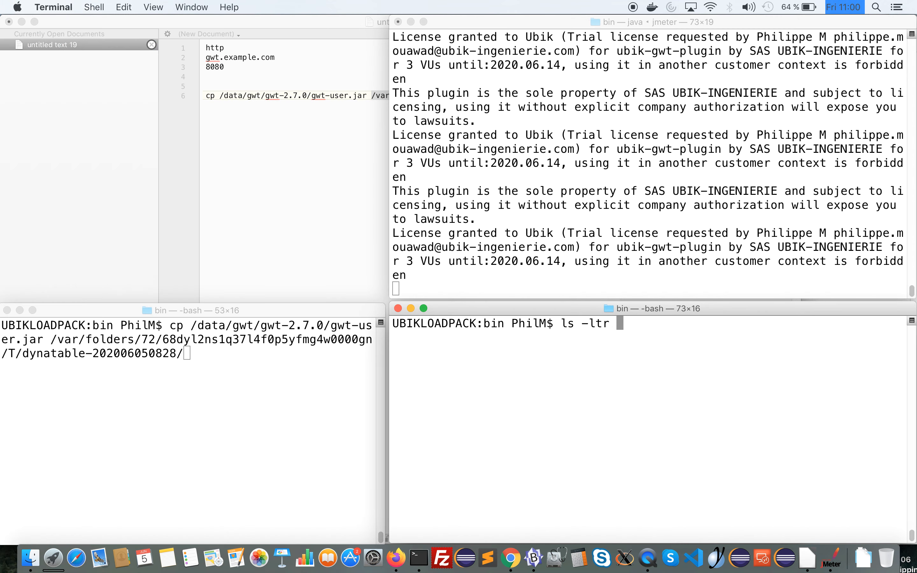
{"action": "key", "text": "super+v"}
{"action": "key", "text": "Return"}
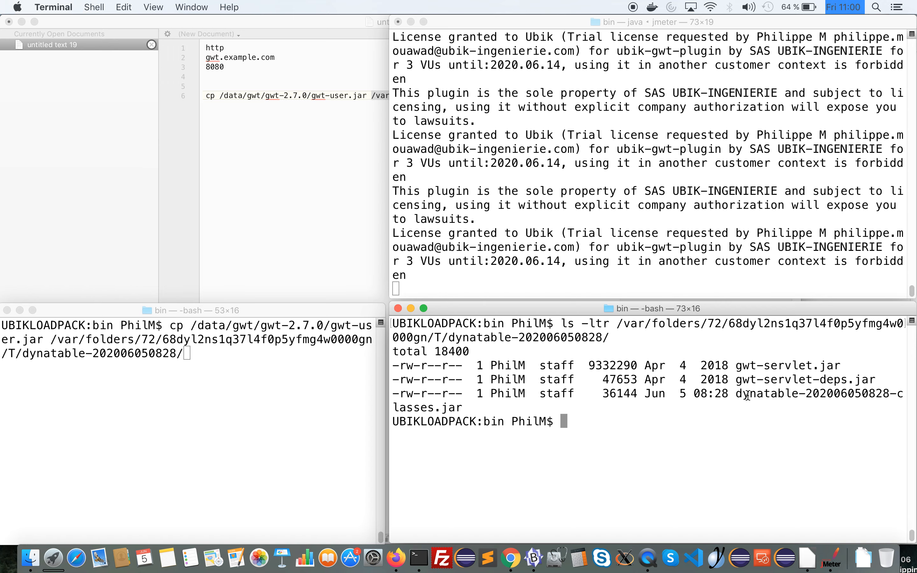
Return to JMeter, dismiss the Check Installation dialog and view the available ULP helper commands
{"action": "key", "text": "super+Tab"}
{"action": "key", "text": "super+Tab"}
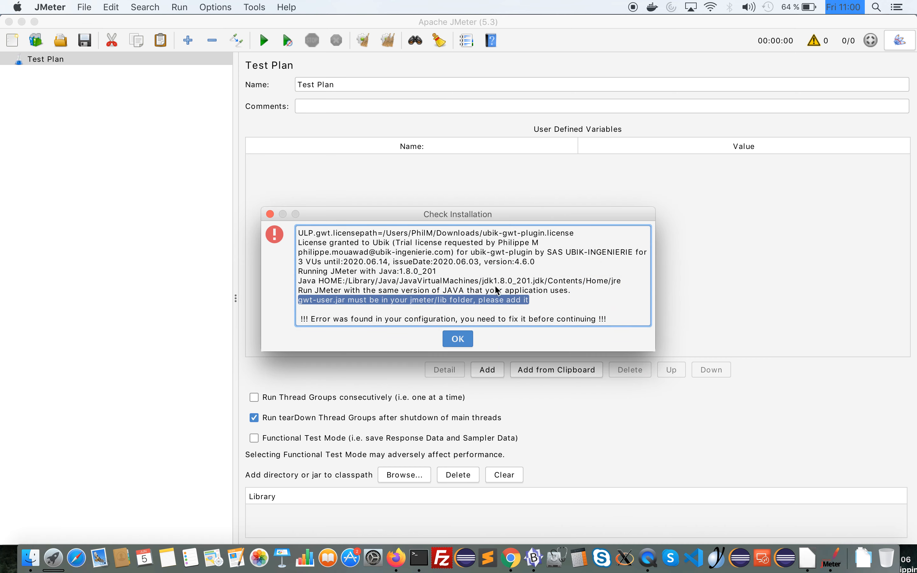
{"action": "left_click", "coordinate": [451, 341]}
{"action": "left_click", "coordinate": [286, 7]}
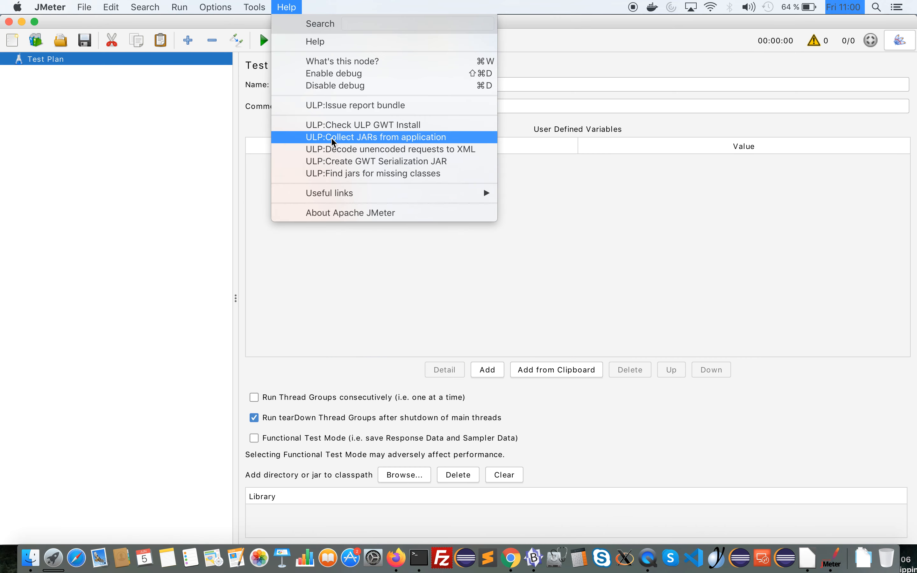
{"action": "left_click", "coordinate": [381, 271]}
{"action": "key", "text": "super+Tab"}
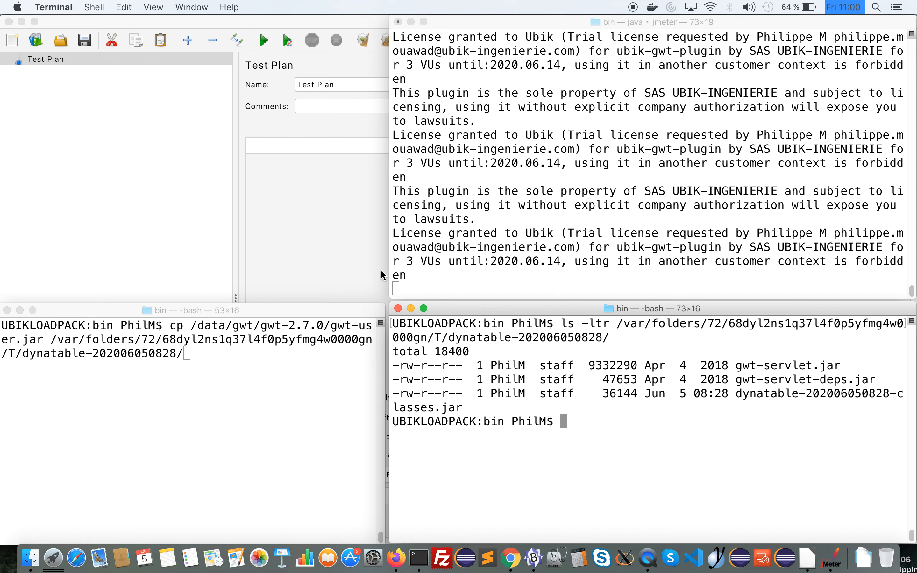
{"action": "key", "text": "super+Tab"}
{"action": "key", "text": "super+Tab"}
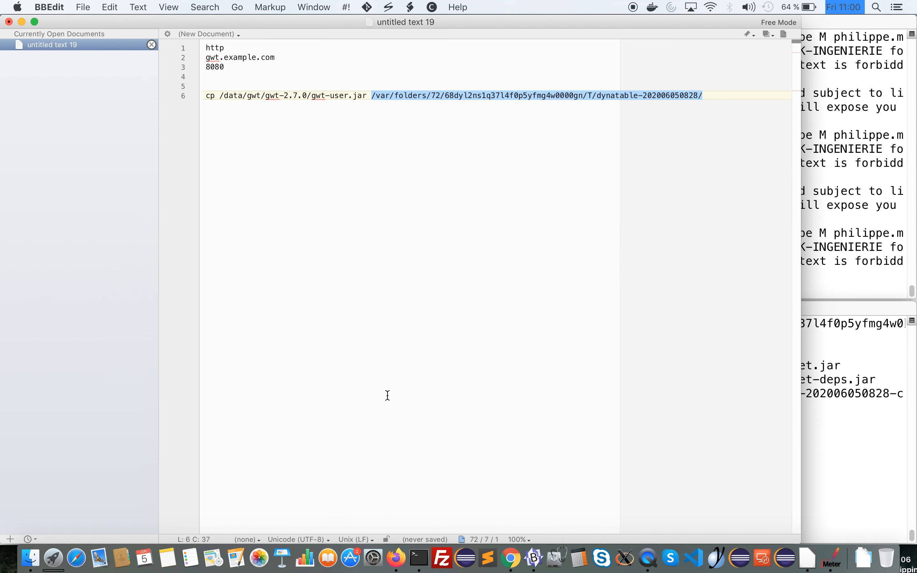
{"action": "key", "text": "super+Left"}
{"action": "key", "text": "super+shift+Right"}
{"action": "key", "text": "super+Tab"}
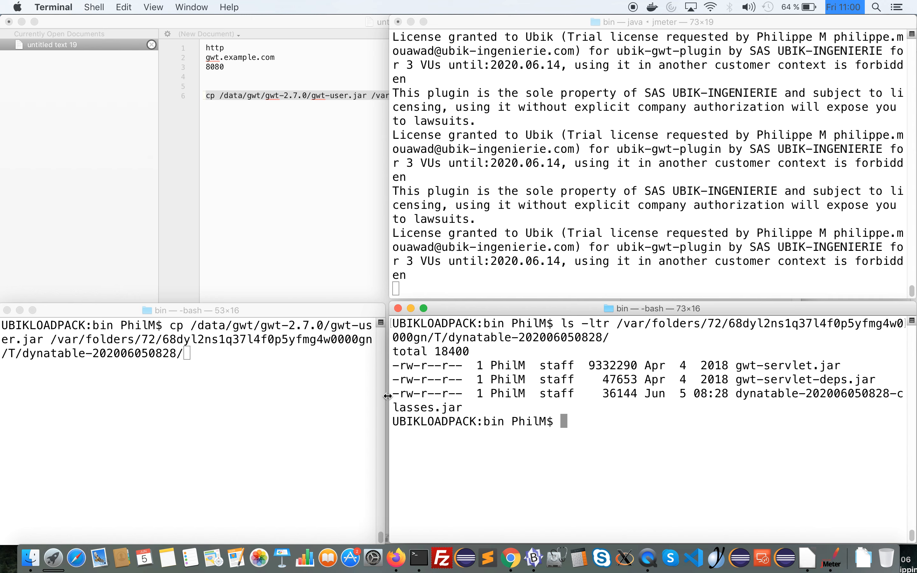
{"action": "left_click", "coordinate": [241, 409]}
{"action": "key", "text": "Return"}
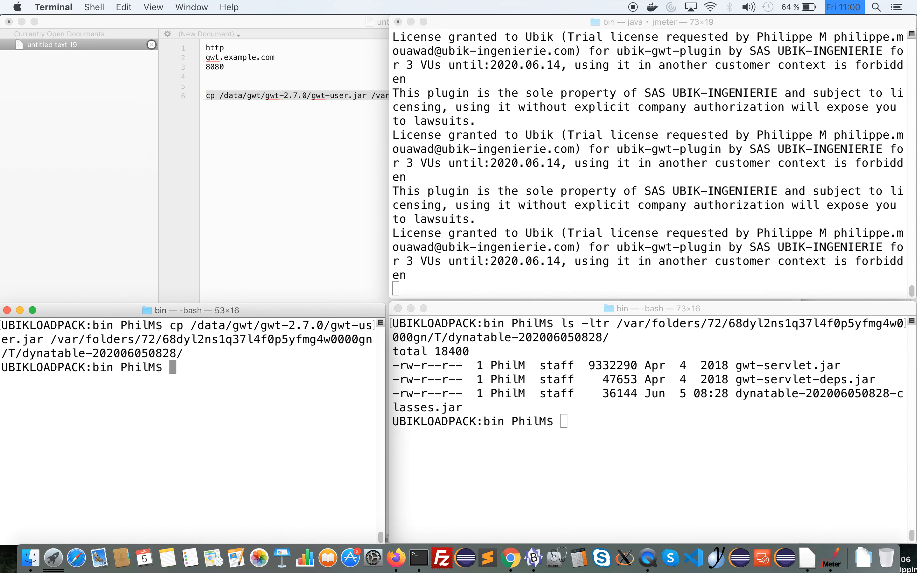
{"action": "key", "text": "Up"}
{"action": "key", "text": "Return"}
{"action": "left_click", "coordinate": [547, 429]}
{"action": "key", "text": "Up"}
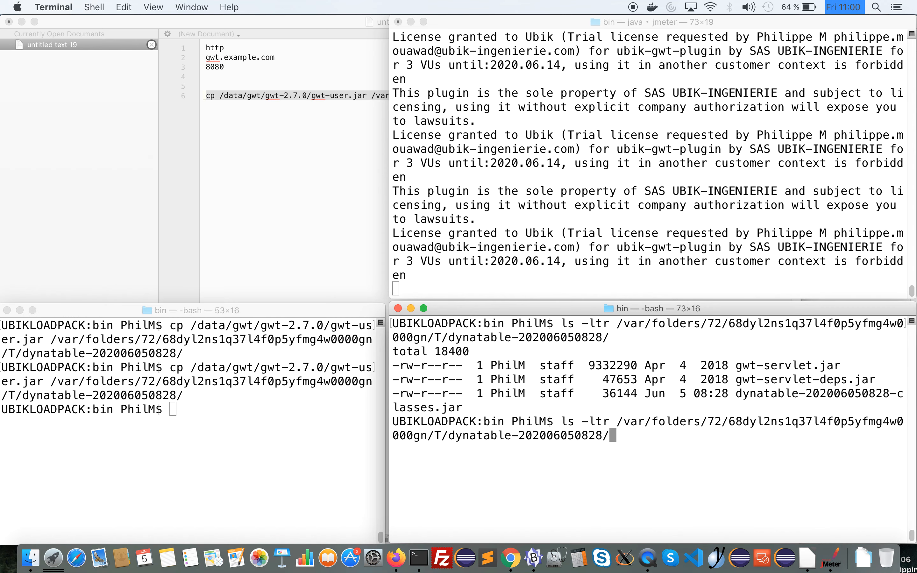
{"action": "key", "text": "Return"}
{"action": "double_click", "coordinate": [758, 523]}
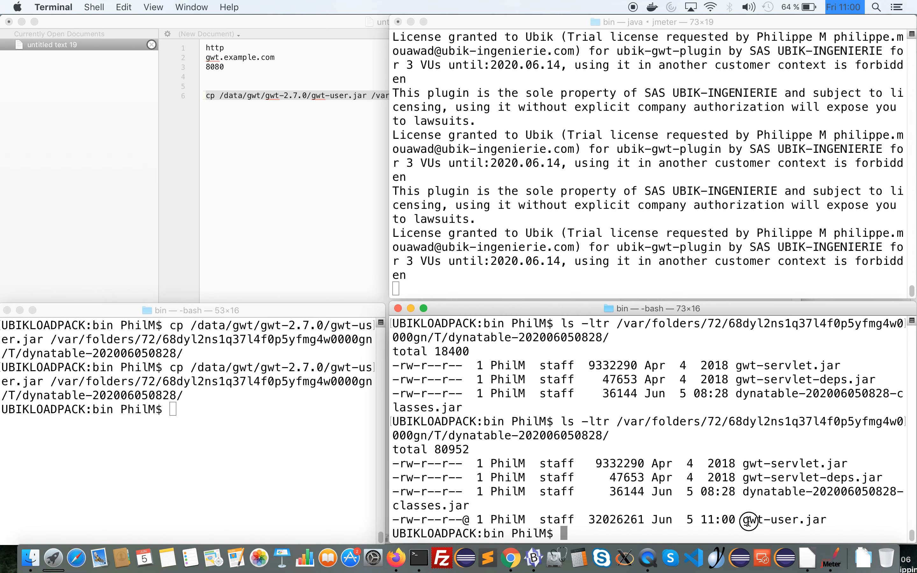
{"action": "left_click", "coordinate": [710, 271]}
Switch to JMeter, restart it and maximize the new window
{"action": "key", "text": "super+Tab"}
{"action": "key", "text": "super+Tab"}
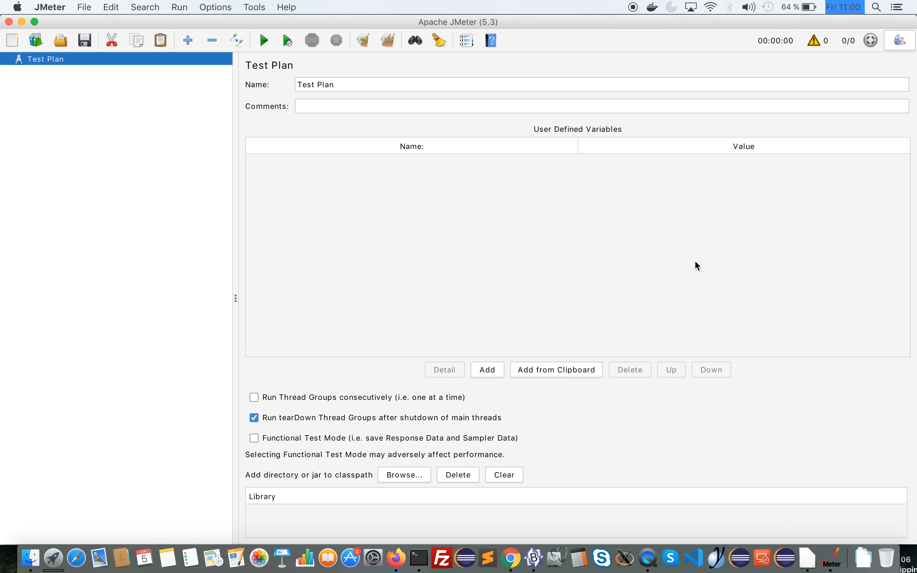
{"action": "left_click", "coordinate": [94, 6]}
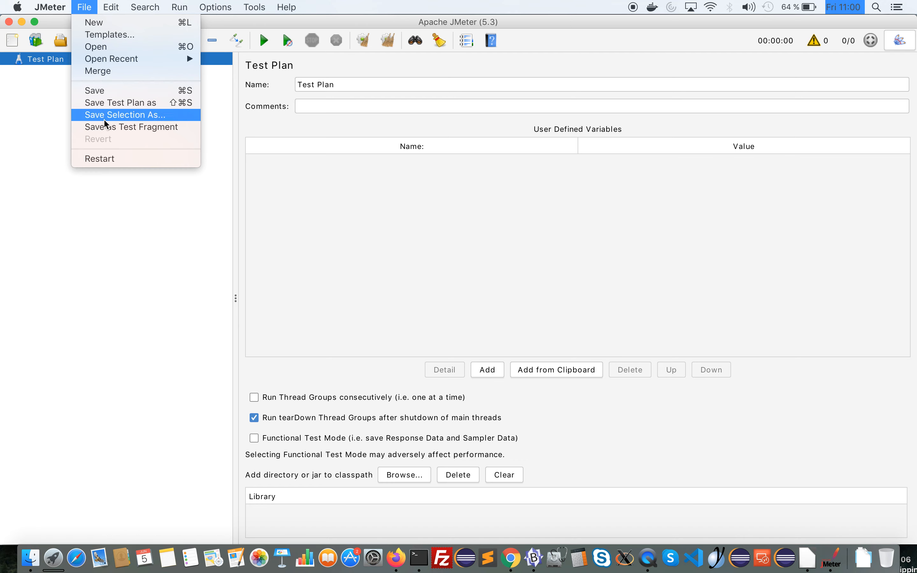
{"action": "left_click", "coordinate": [104, 163]}
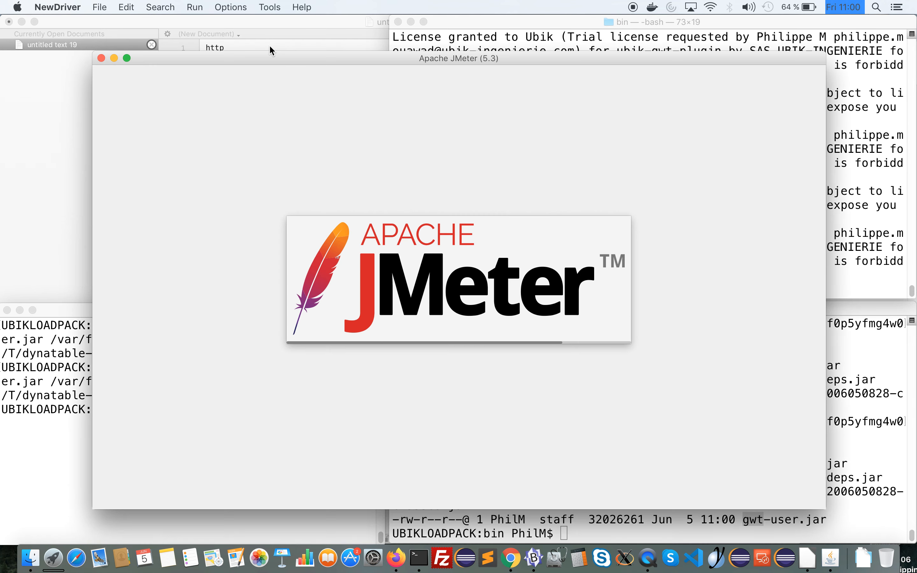
{"action": "double_click", "coordinate": [263, 57]}
Run the ULP GWT installation check again and dismiss its report
{"action": "left_click", "coordinate": [301, 6]}
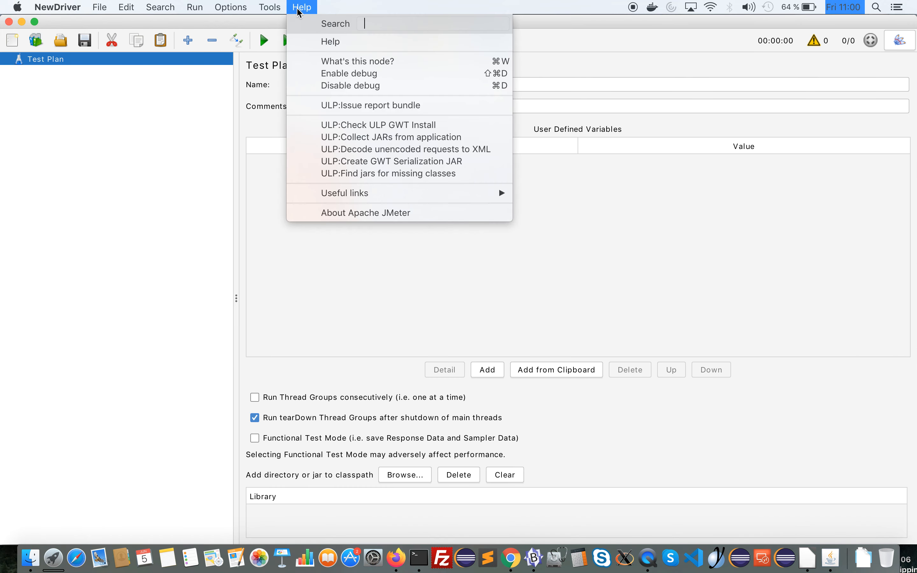
{"action": "left_click", "coordinate": [323, 126]}
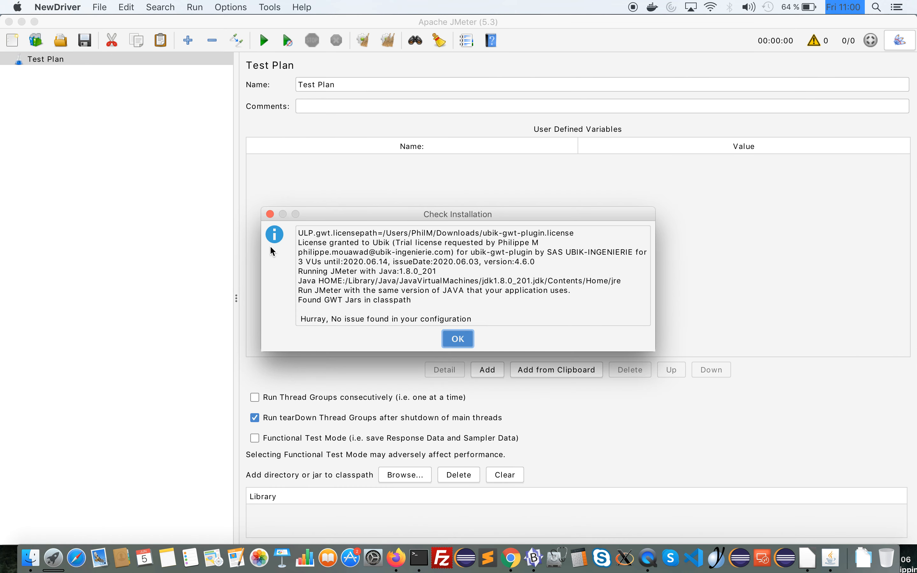
{"action": "left_click", "coordinate": [457, 338]}
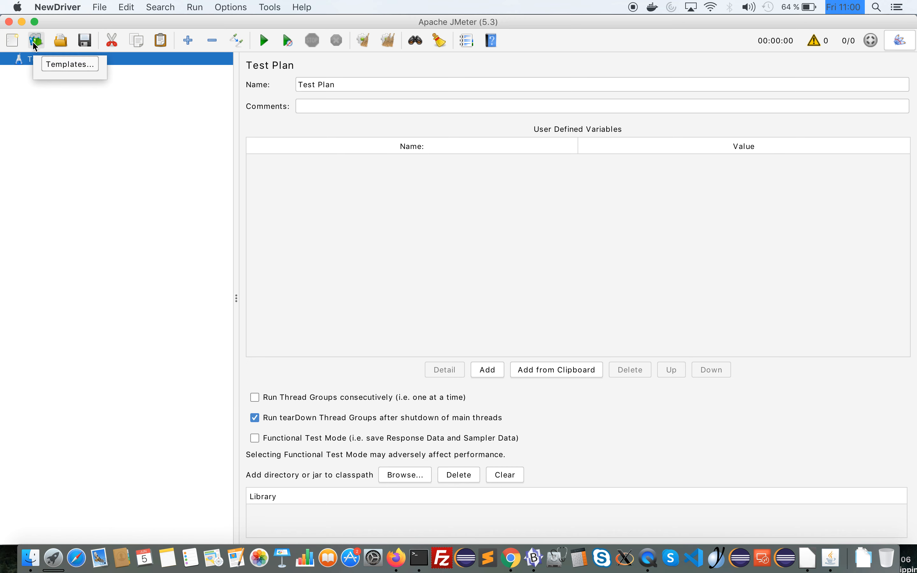
Create a test plan from the Recording template
{"action": "left_click", "coordinate": [34, 42]}
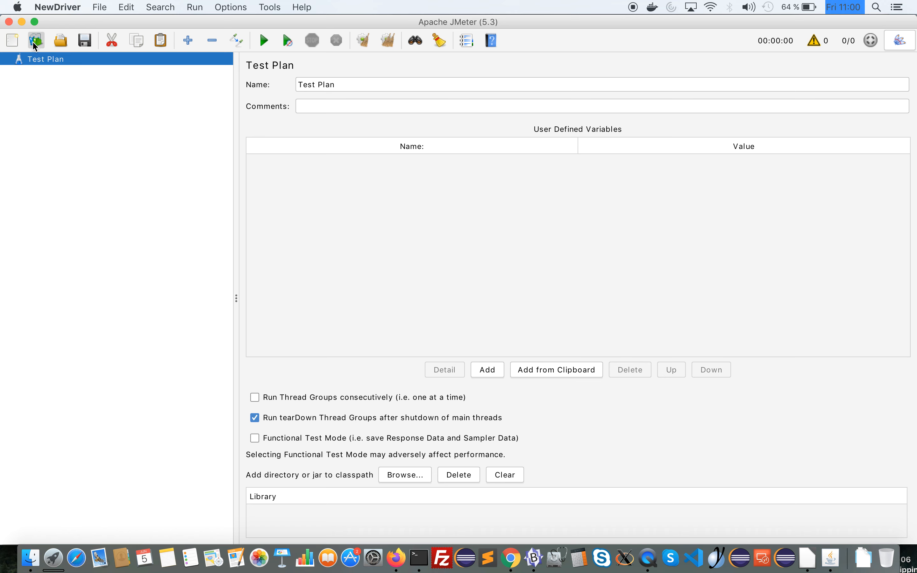
{"action": "left_click", "coordinate": [298, 175]}
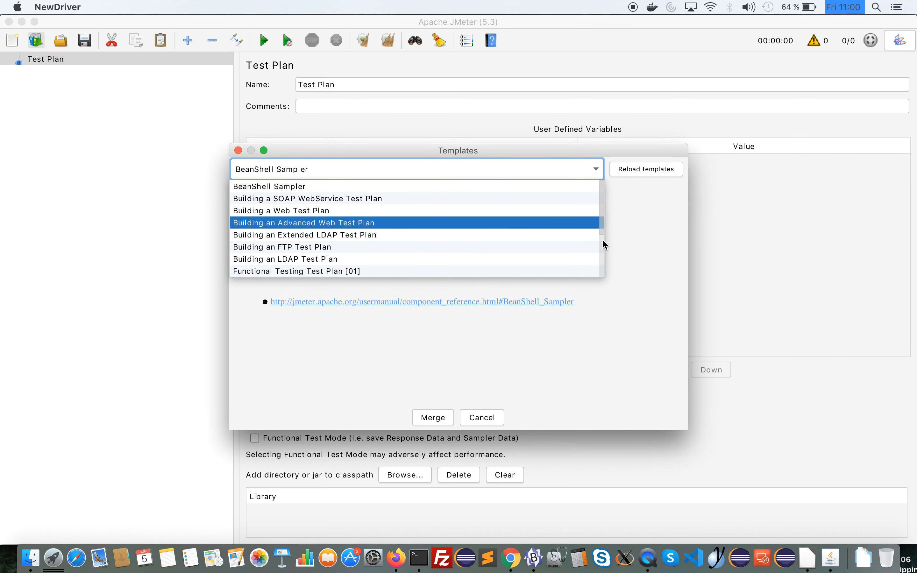
{"action": "scroll", "coordinate": [602, 241], "scroll_direction": "down", "scroll_amount": 1}
{"action": "key", "text": "r"}
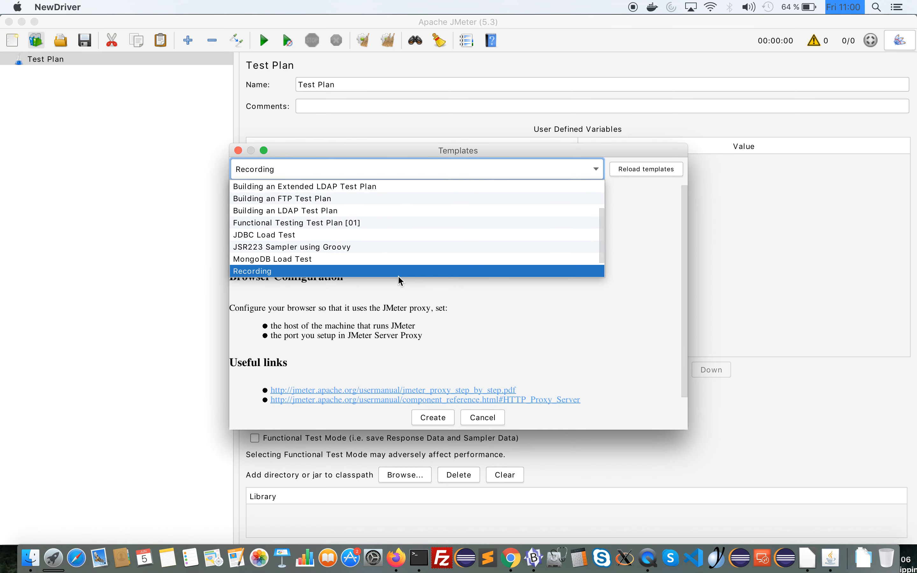
{"action": "left_click", "coordinate": [360, 271]}
{"action": "left_click", "coordinate": [432, 417]}
Switch to Firefox and load the DynaTable Example page from the recent bookmarks in the Google tab
{"action": "key", "text": "super+Tab"}
{"action": "key", "text": "super+Tab"}
{"action": "key", "text": "super+Tab"}
{"action": "key", "text": "super+Tab"}
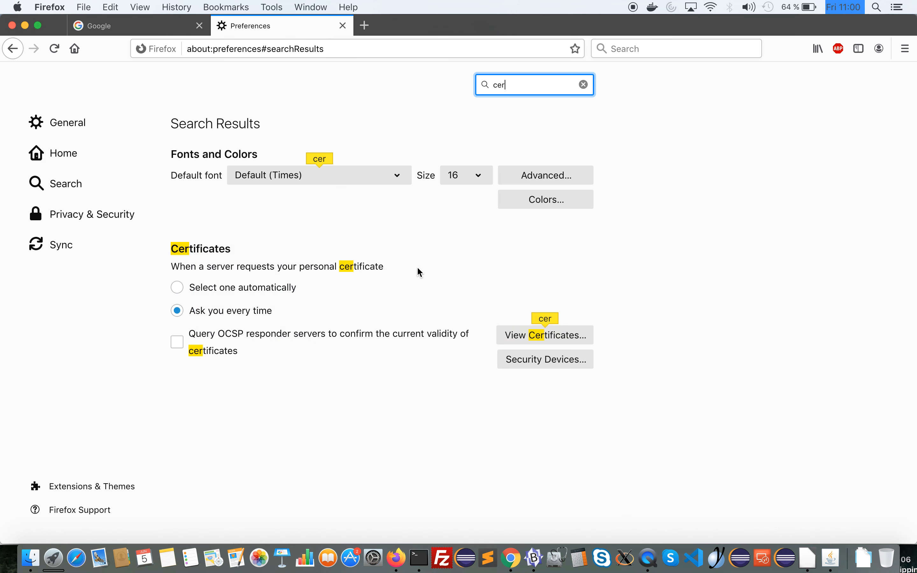
{"action": "left_click", "coordinate": [150, 26]}
{"action": "left_click", "coordinate": [824, 50]}
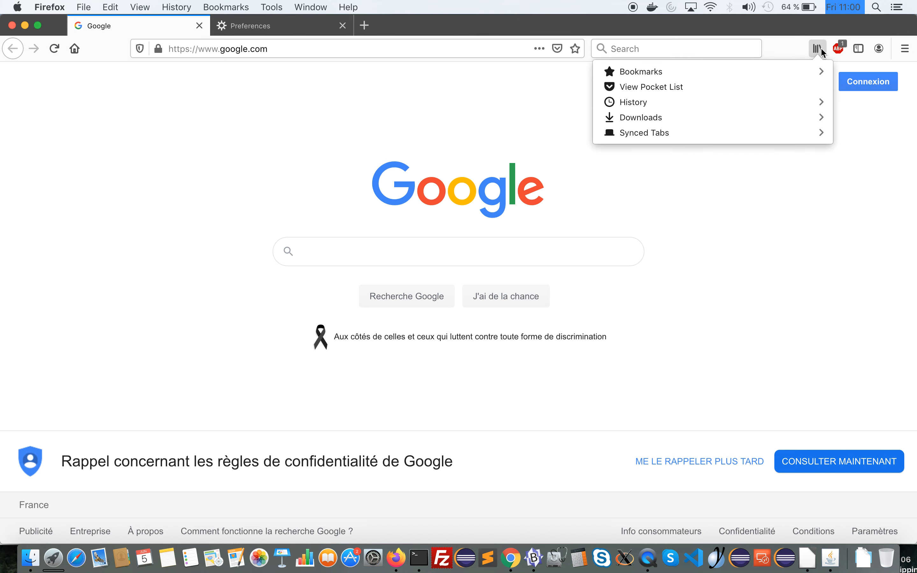
{"action": "left_click", "coordinate": [720, 76]}
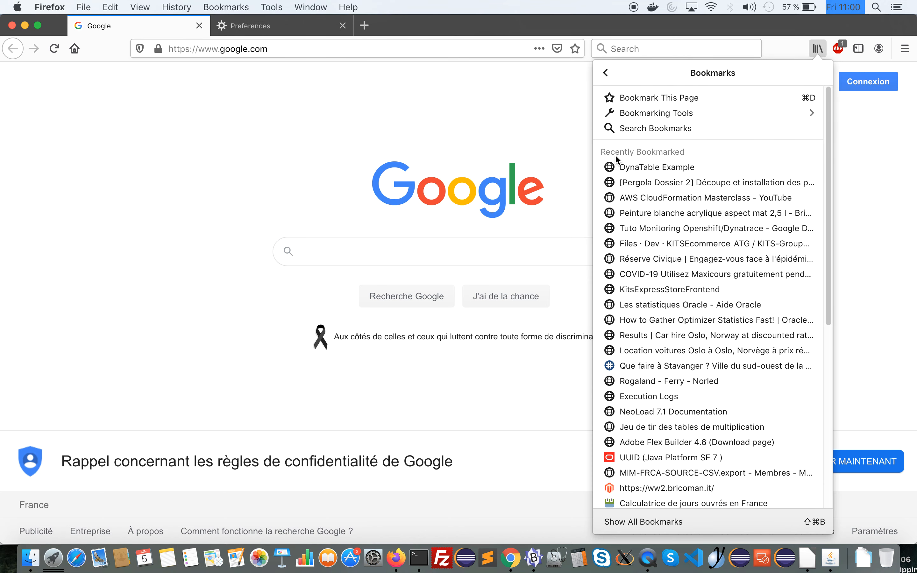
{"action": "left_click", "coordinate": [616, 167]}
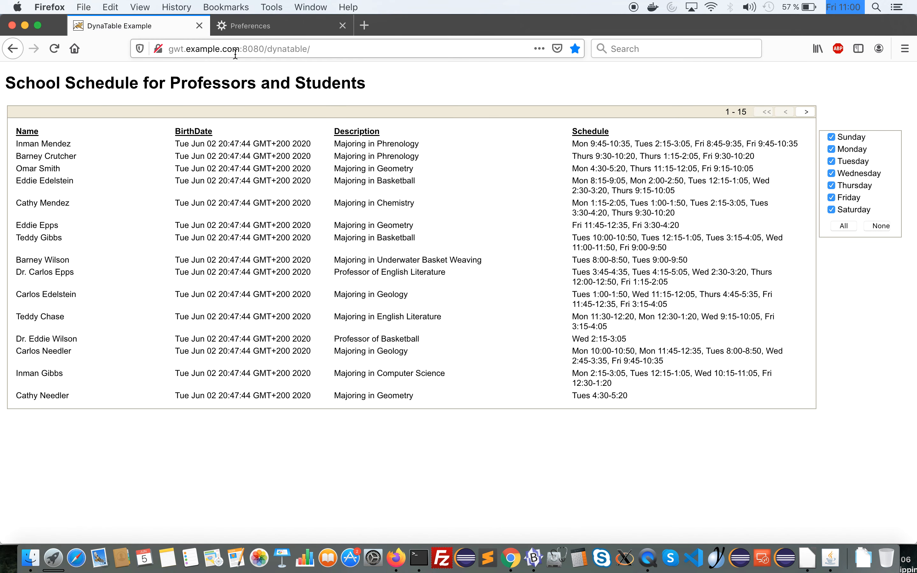
Copy the host gwt.example.com from the page address and paste it as hostToRecord in the JMeter template parameters
{"action": "double_click", "coordinate": [286, 55]}
{"action": "key", "text": "super+Tab"}
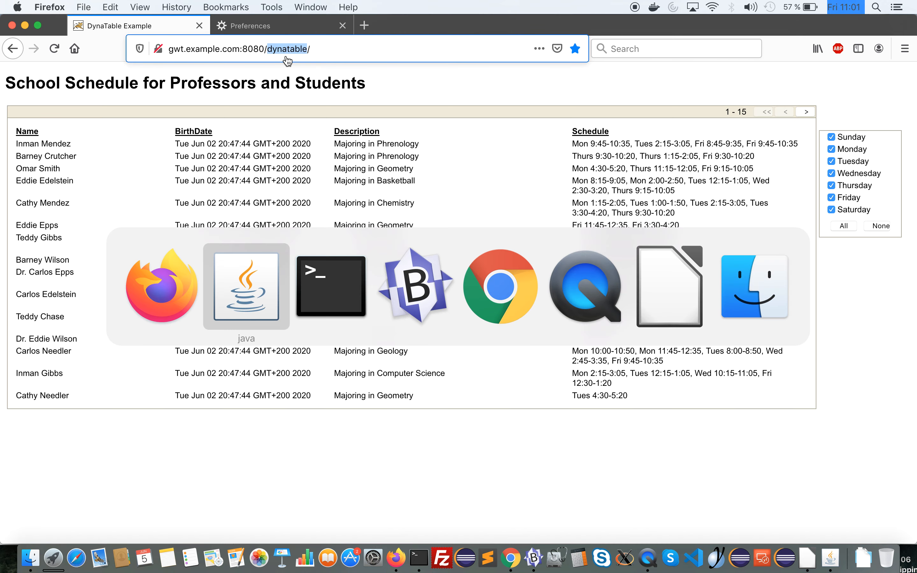
{"action": "key", "text": "Escape"}
{"action": "left_click_drag", "start_coordinate": [243, 48], "coordinate": [163, 49]}
{"action": "key", "text": "super+c"}
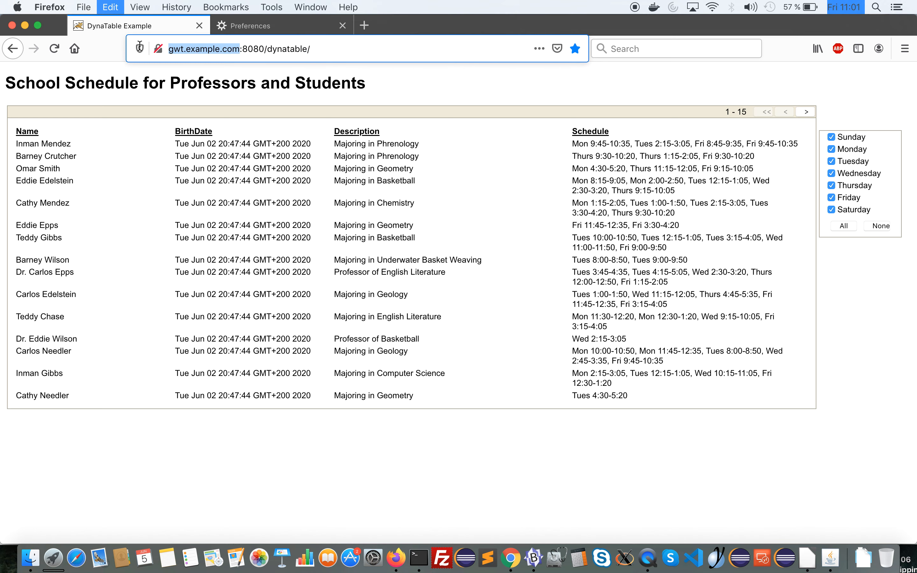
{"action": "key", "text": "super+Tab"}
{"action": "key", "text": "super+a"}
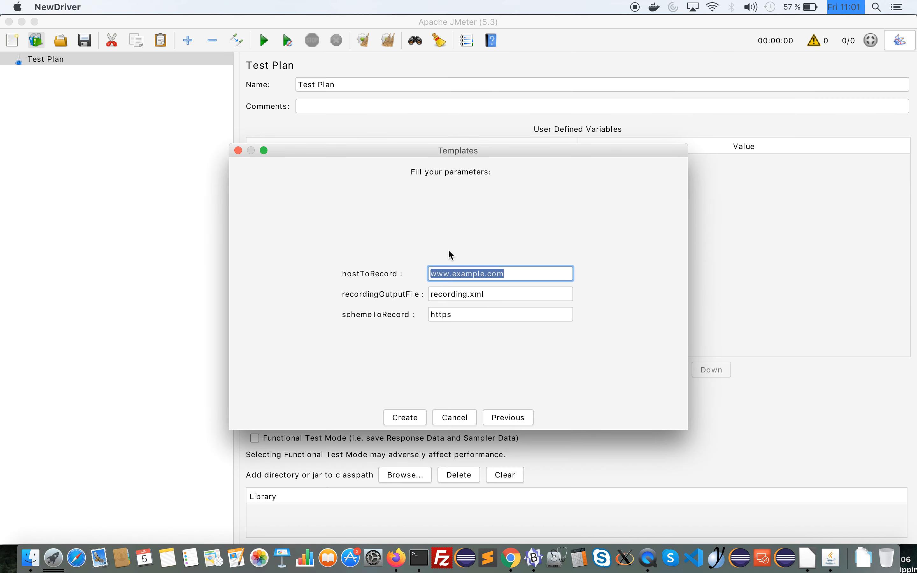
{"action": "key", "text": "super+v"}
Set recordingOutputFile to /data/jmeter/gwt_recording.xml and schemeToRecord to http, and create the test plan
{"action": "key", "text": "Tab"}
{"action": "type", "text": "/data/jme"}
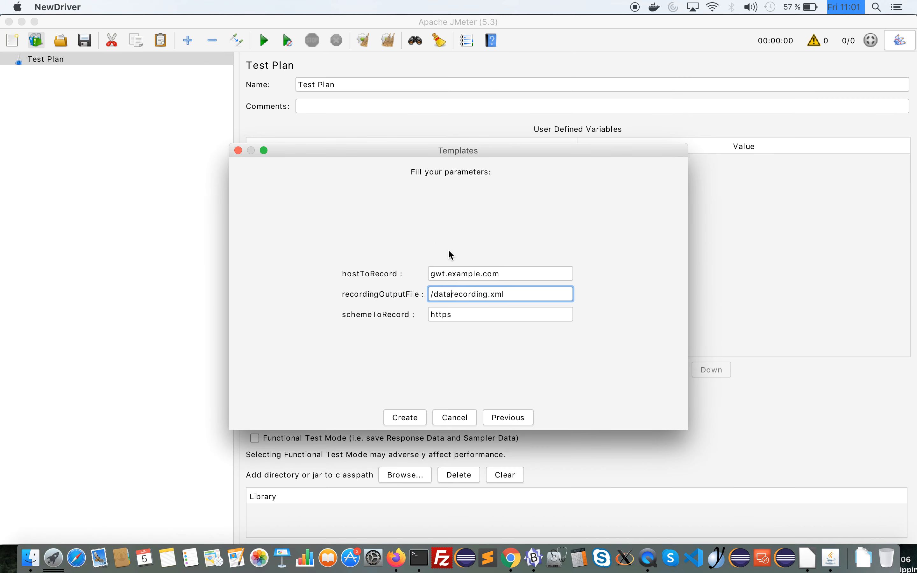
{"action": "type", "text": "ter/gwt_"}
{"action": "left_click", "coordinate": [456, 320]}
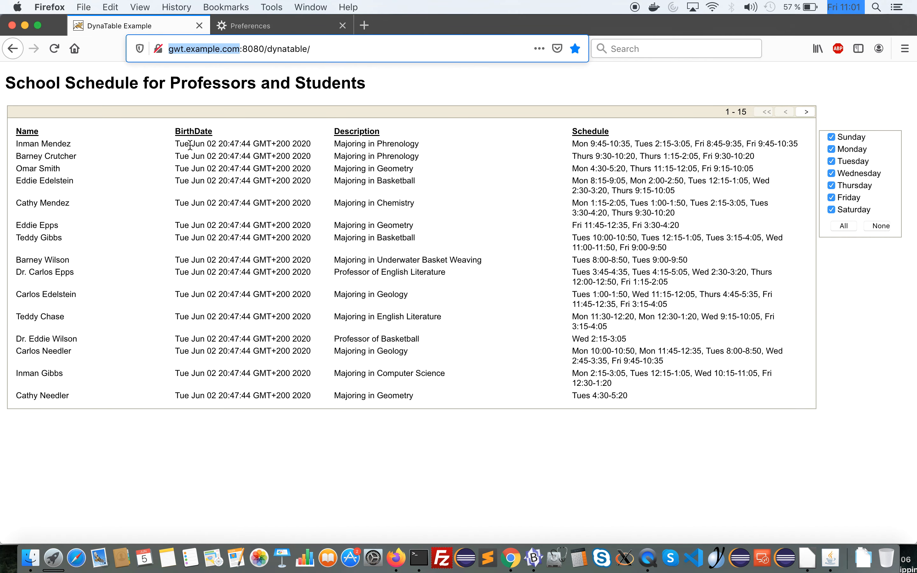
{"action": "left_click", "coordinate": [170, 48]}
{"action": "key", "text": "super+Tab"}
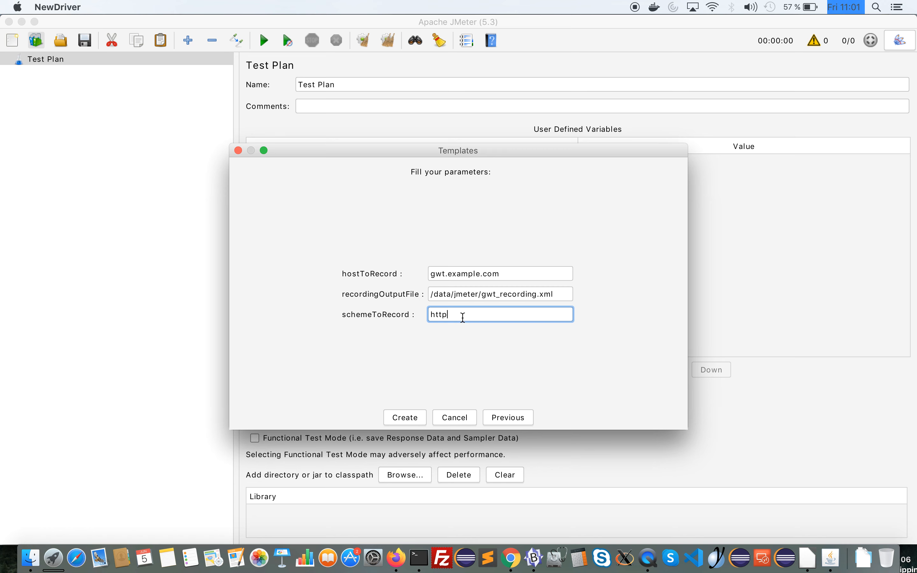
{"action": "left_click", "coordinate": [415, 417]}
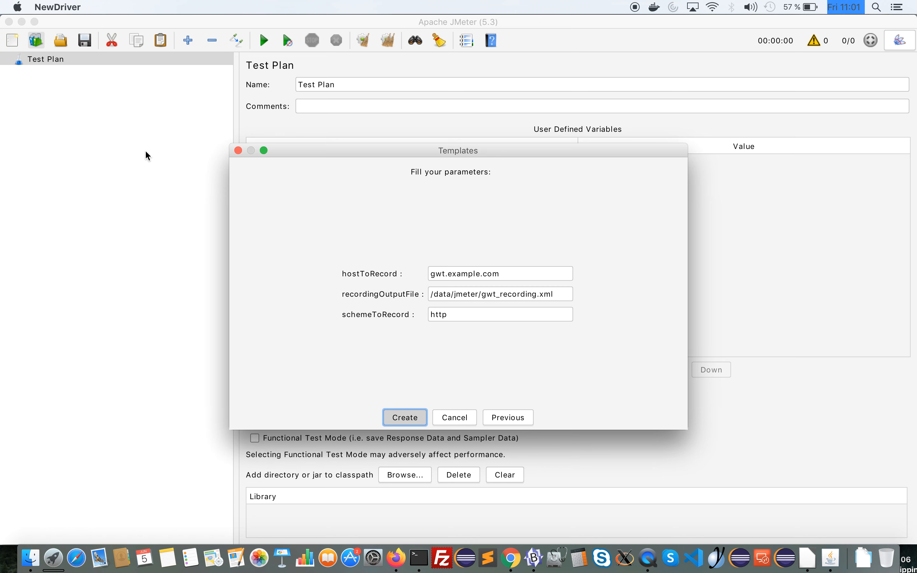
Start the HTTP(S) Test Script Recorder, acknowledge the root CA notice and move the Transactions Control window out of the way
{"action": "left_click", "coordinate": [99, 135]}
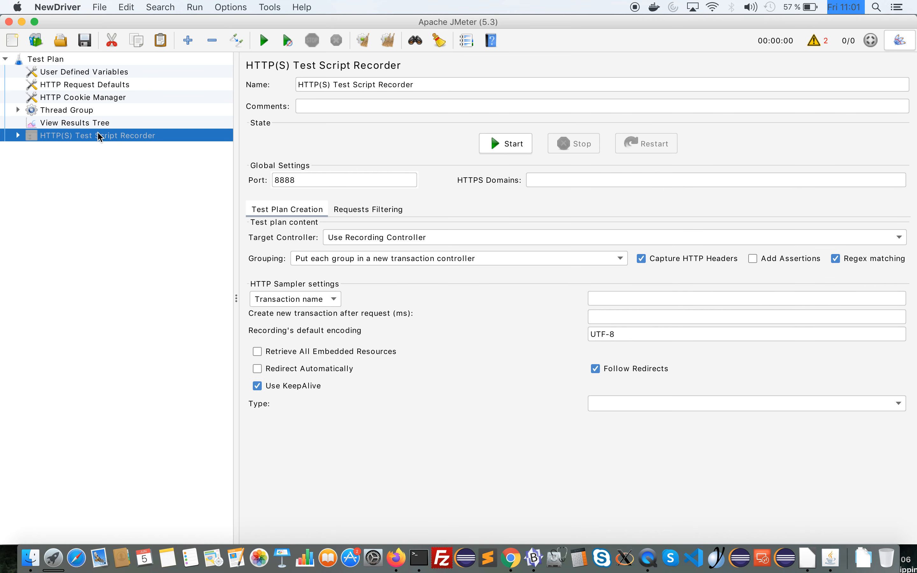
{"action": "left_click", "coordinate": [489, 148]}
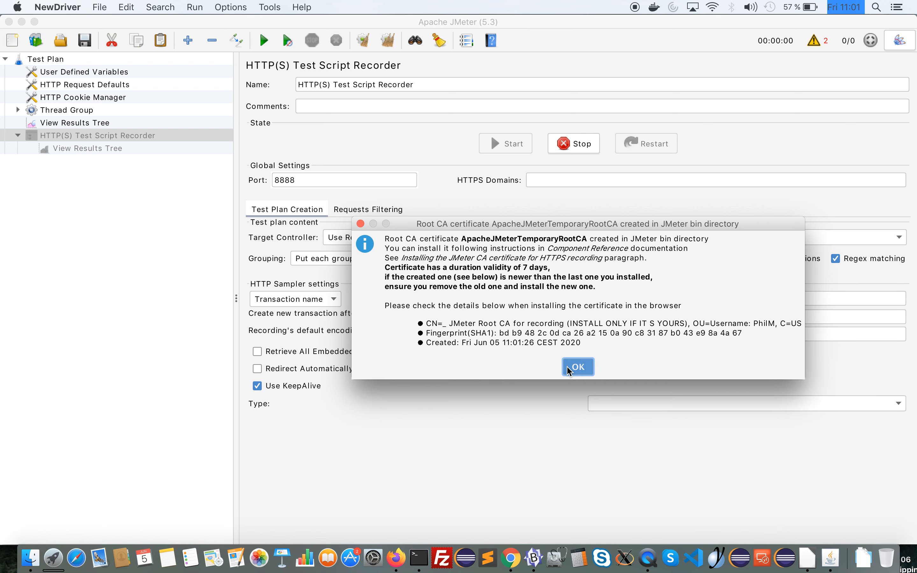
{"action": "left_click", "coordinate": [577, 366]}
{"action": "left_click_drag", "start_coordinate": [260, 21], "coordinate": [789, 28]}
Switch to the Firefox preferences, search them for "certi" and open the Certificate Manager
{"action": "key", "text": "super+Tab"}
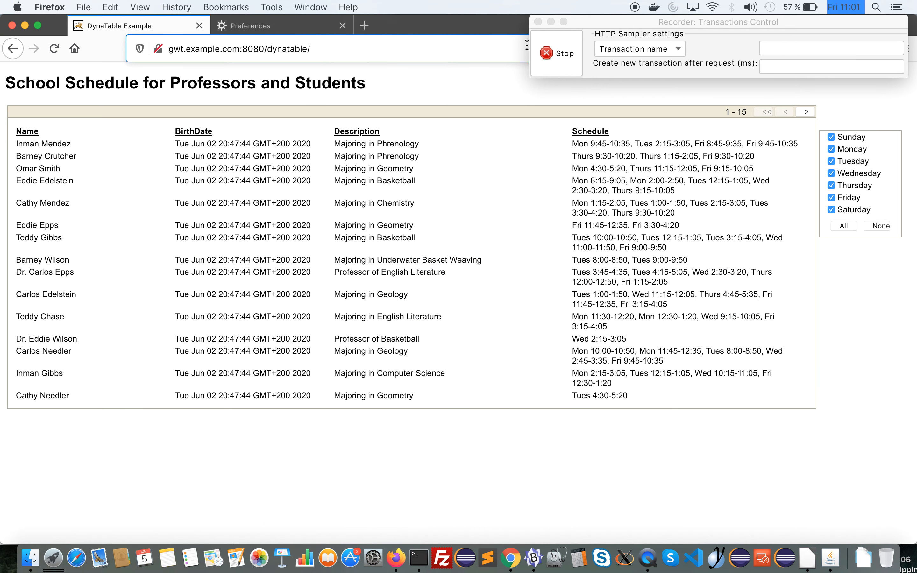
{"action": "left_click", "coordinate": [282, 26]}
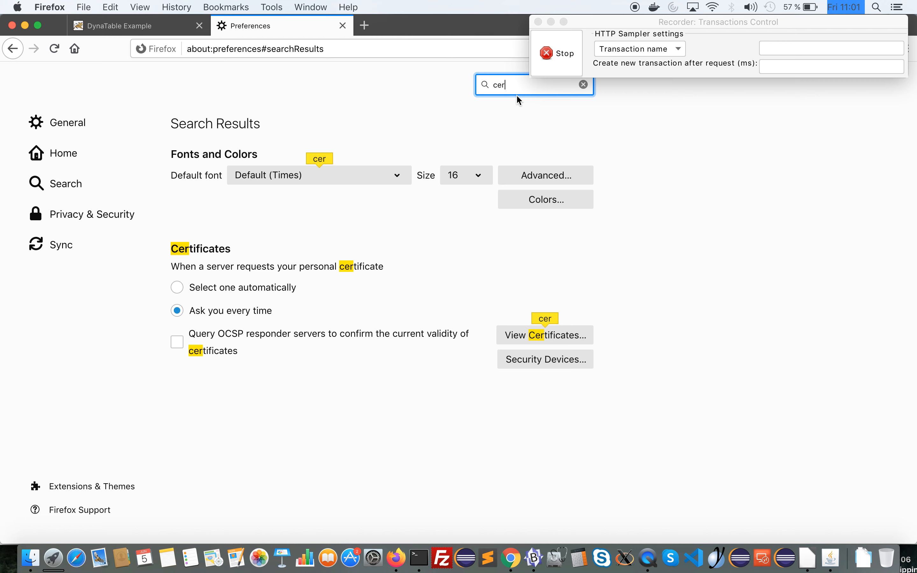
{"action": "type", "text": "ti"}
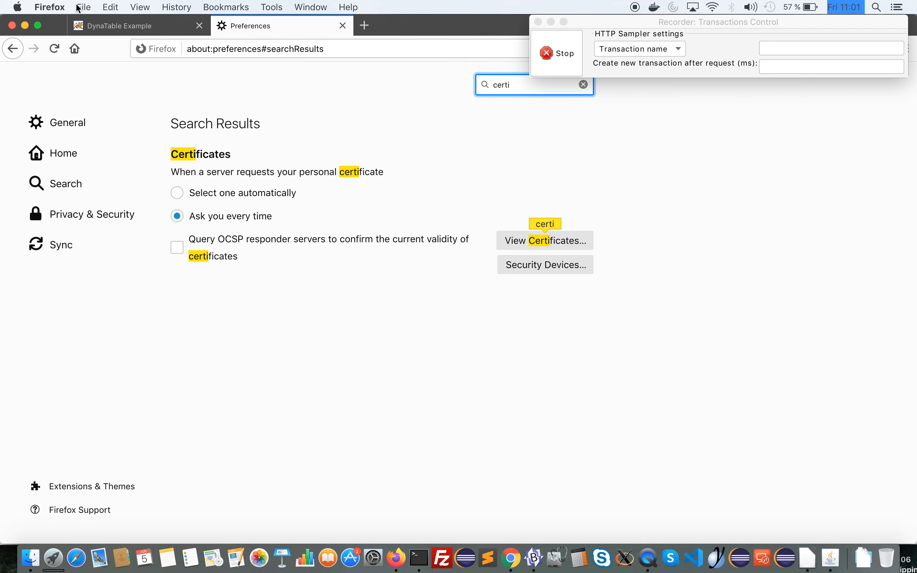
{"action": "left_click", "coordinate": [515, 241]}
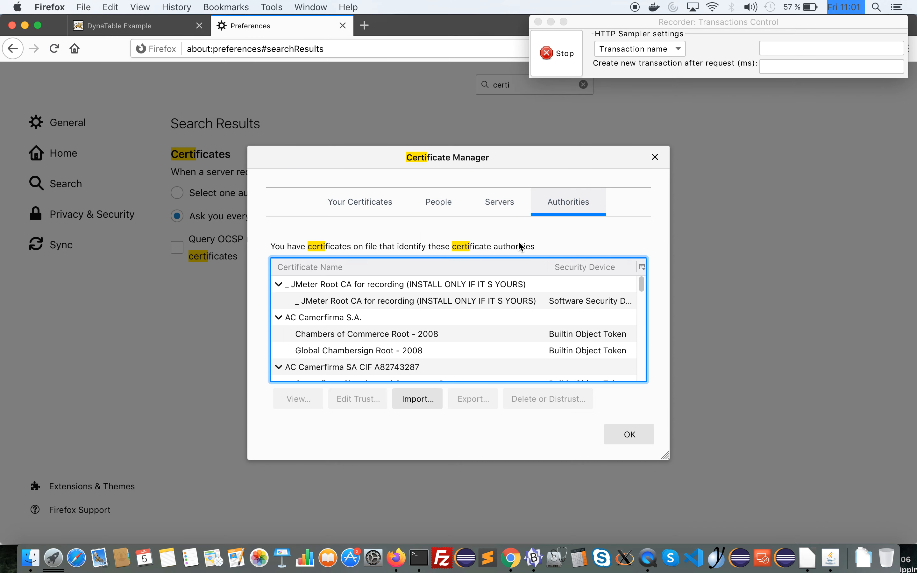
Import the authority certificate ApacheJMeterTemporaryRootCA.crt from the bin folder of apache-jmeter-5.3
{"action": "left_click", "coordinate": [428, 400]}
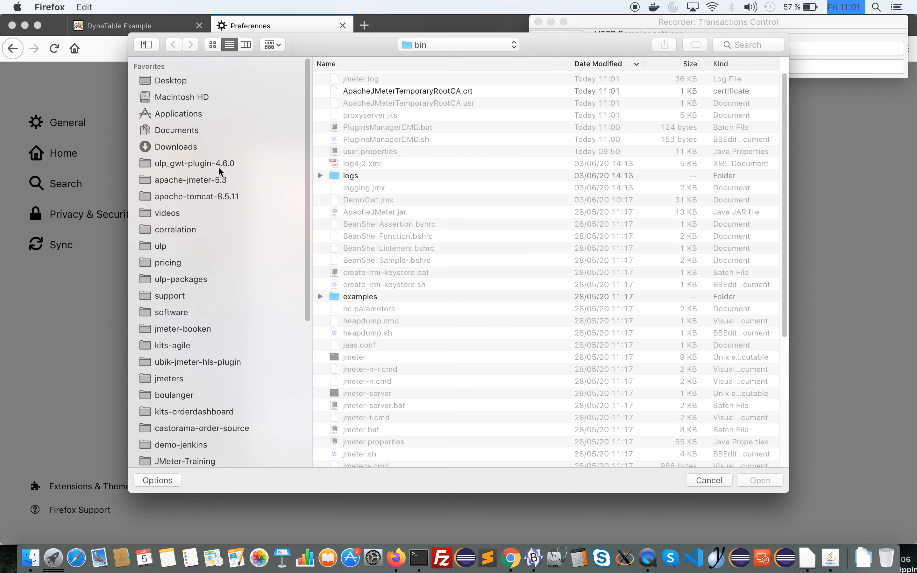
{"action": "left_click", "coordinate": [201, 181]}
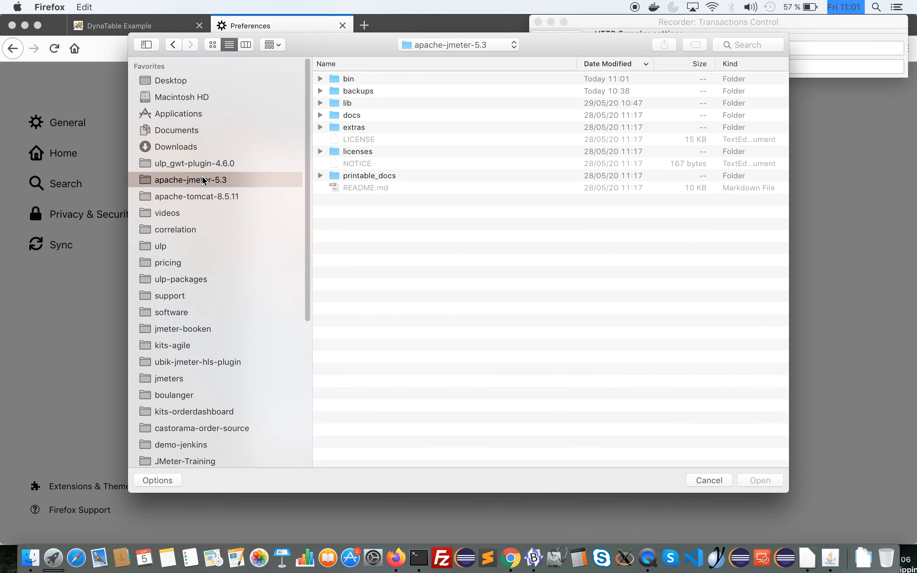
{"action": "double_click", "coordinate": [340, 79]}
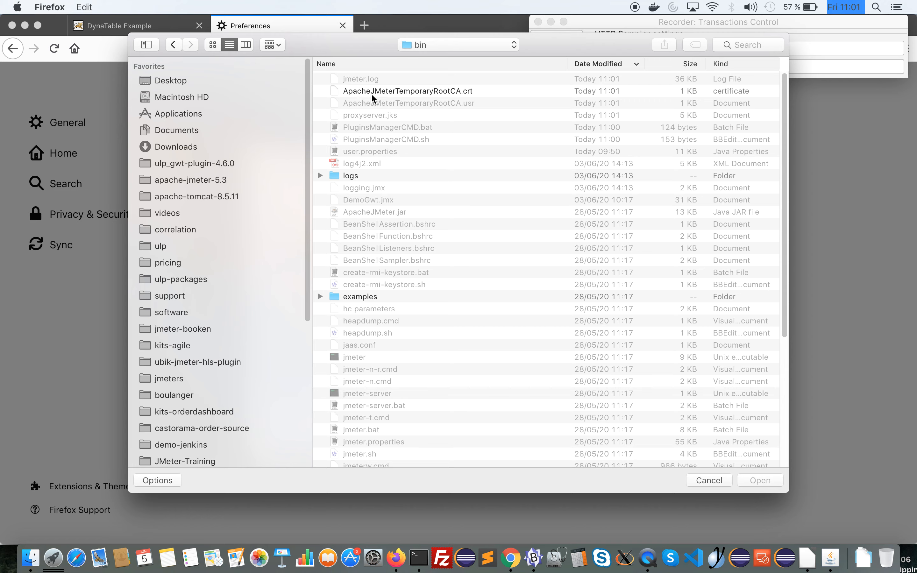
{"action": "left_click", "coordinate": [372, 94]}
{"action": "double_click", "coordinate": [484, 92]}
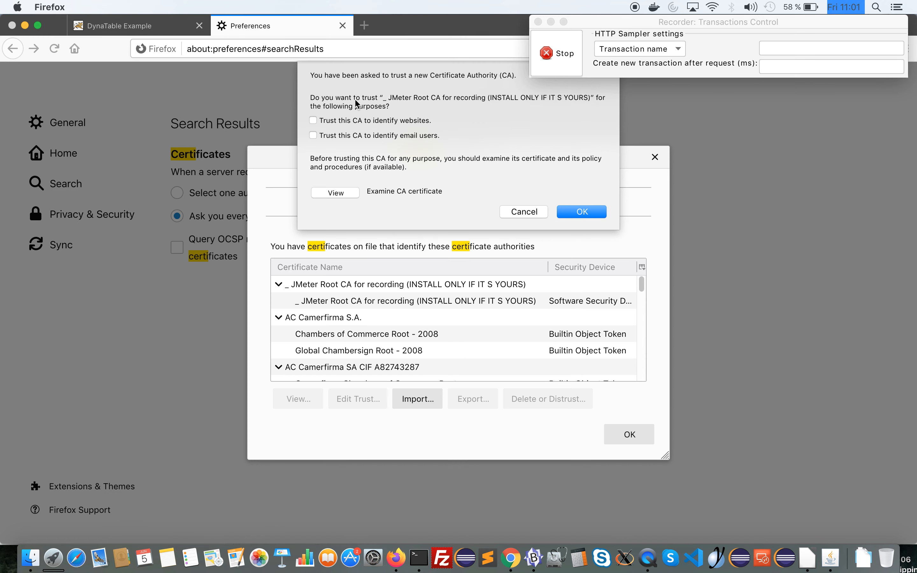
Trust the JMeter root CA to identify websites, accept the import and close the Certificate Manager
{"action": "left_click", "coordinate": [339, 119]}
{"action": "left_click", "coordinate": [310, 124]}
{"action": "left_click", "coordinate": [580, 212]}
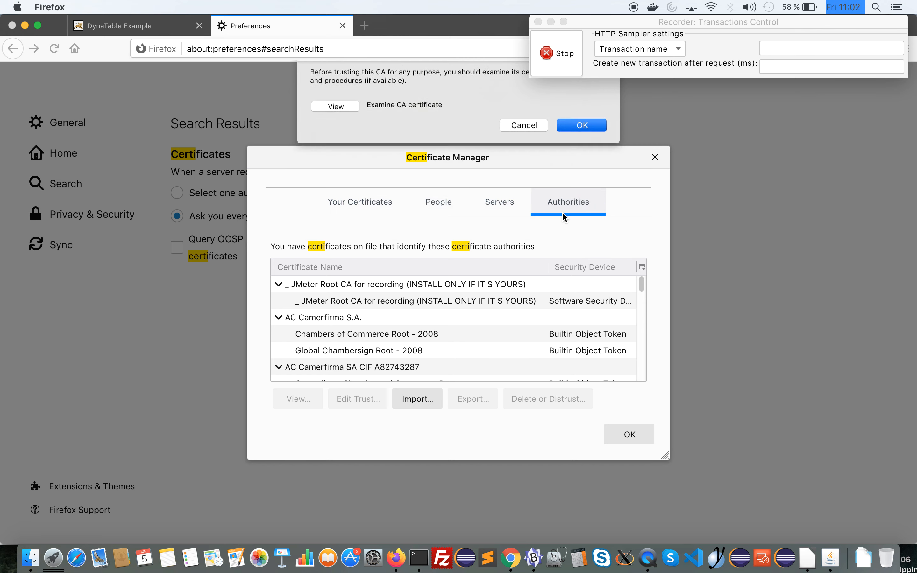
{"action": "left_click", "coordinate": [616, 434]}
Search the preferences for "prox", open the network connection settings and choose manual proxy configuration
{"action": "double_click", "coordinate": [505, 84]}
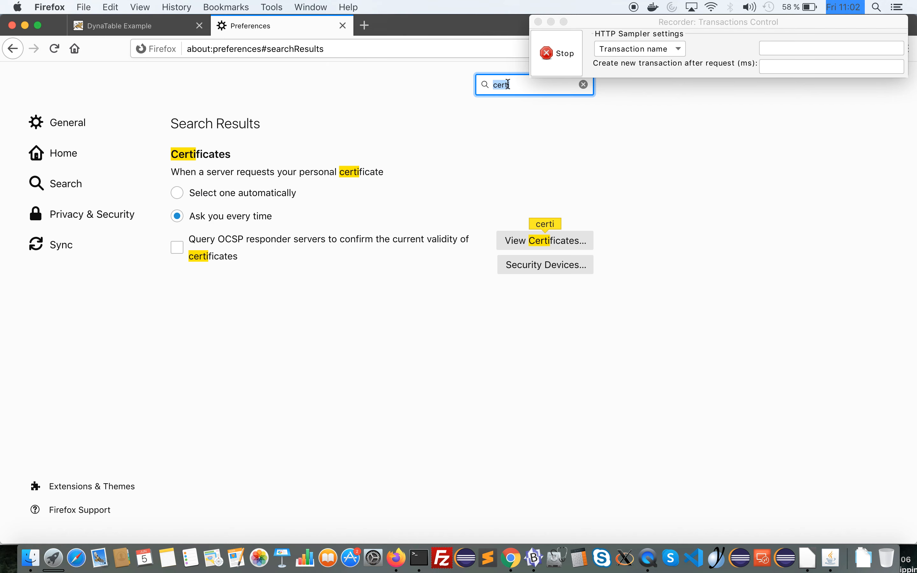
{"action": "type", "text": "prox"}
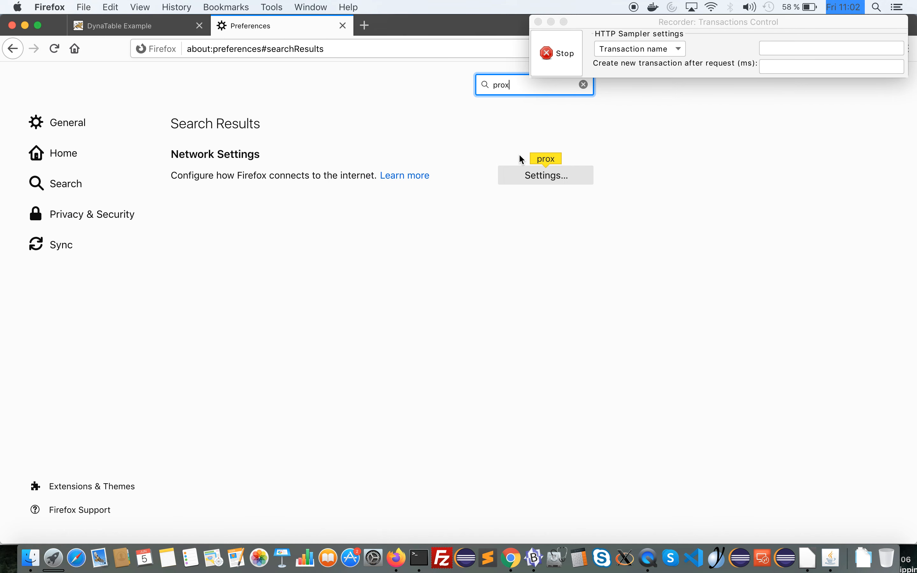
{"action": "left_click", "coordinate": [518, 175]}
{"action": "left_click", "coordinate": [329, 213]}
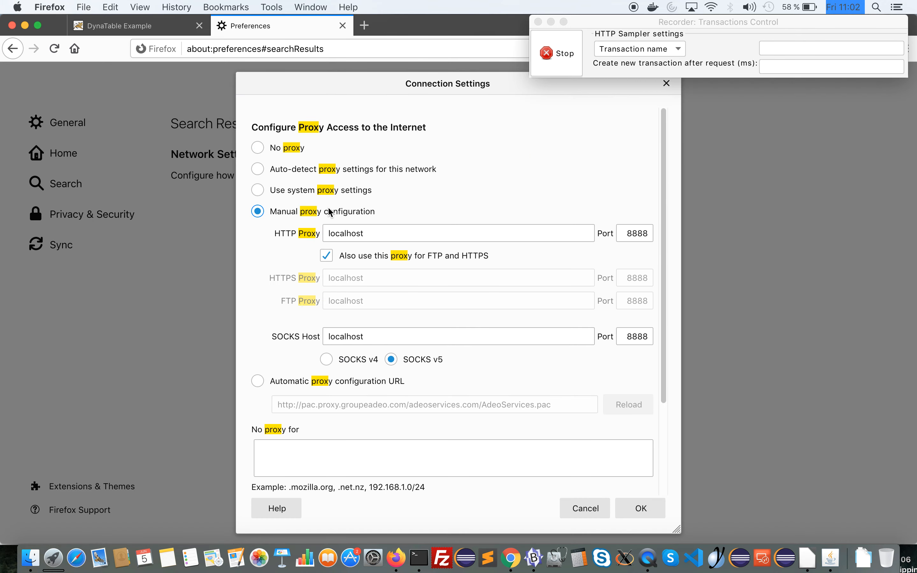
Match the HTTP proxy localhost and port 8888 to the JMeter recorder port, keep the proxy exceptions empty and accept the settings
{"action": "double_click", "coordinate": [356, 236]}
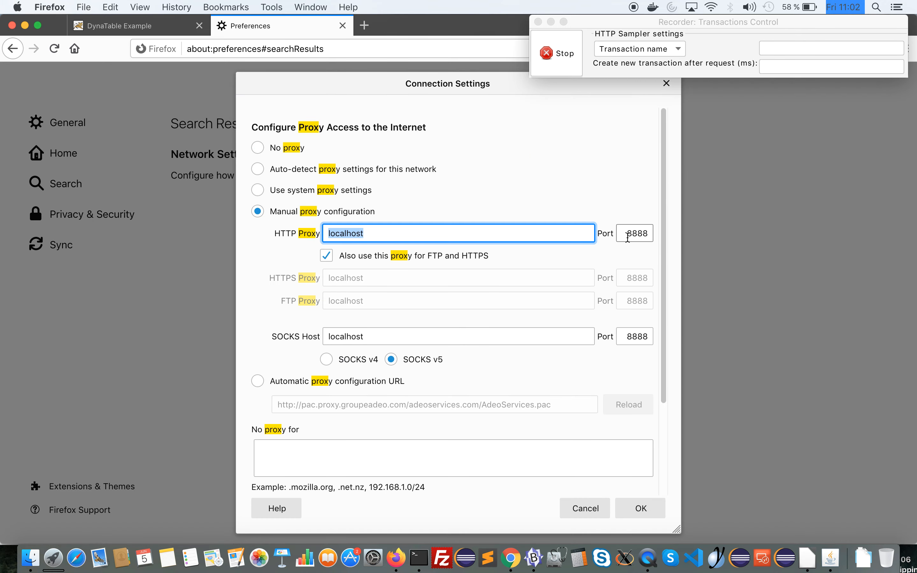
{"action": "double_click", "coordinate": [636, 233]}
{"action": "key", "text": "super+Tab"}
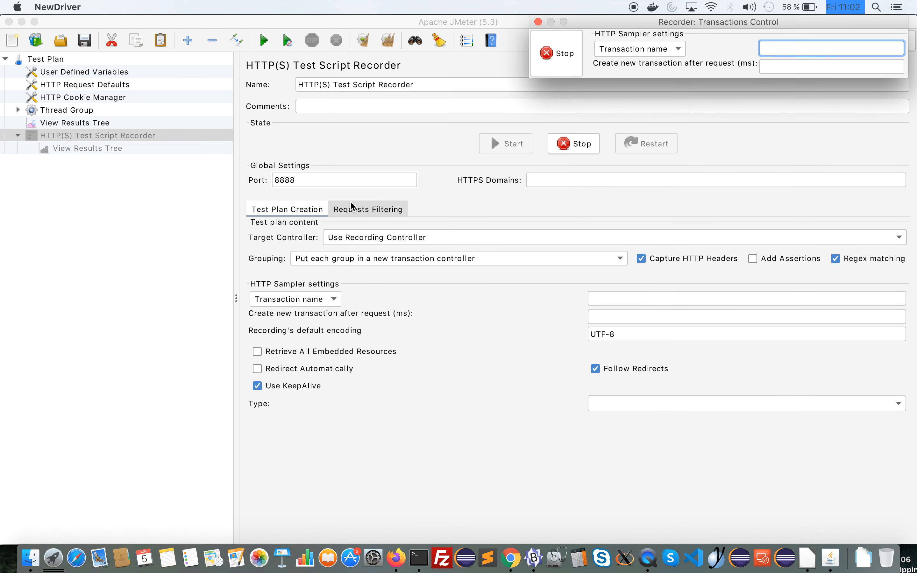
{"action": "double_click", "coordinate": [329, 181]}
{"action": "key", "text": "super+c"}
{"action": "key", "text": "super+Tab"}
{"action": "key", "text": "super+v"}
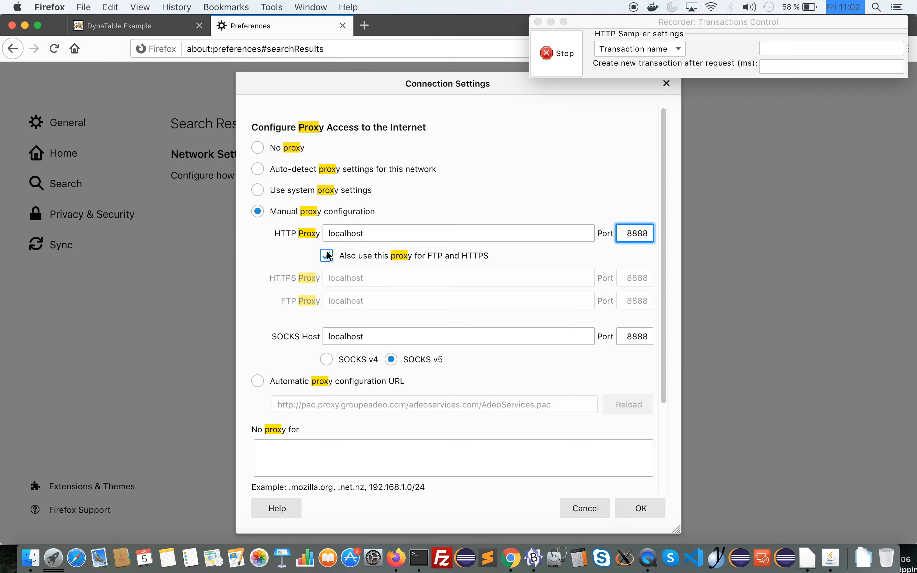
{"action": "left_click", "coordinate": [328, 444]}
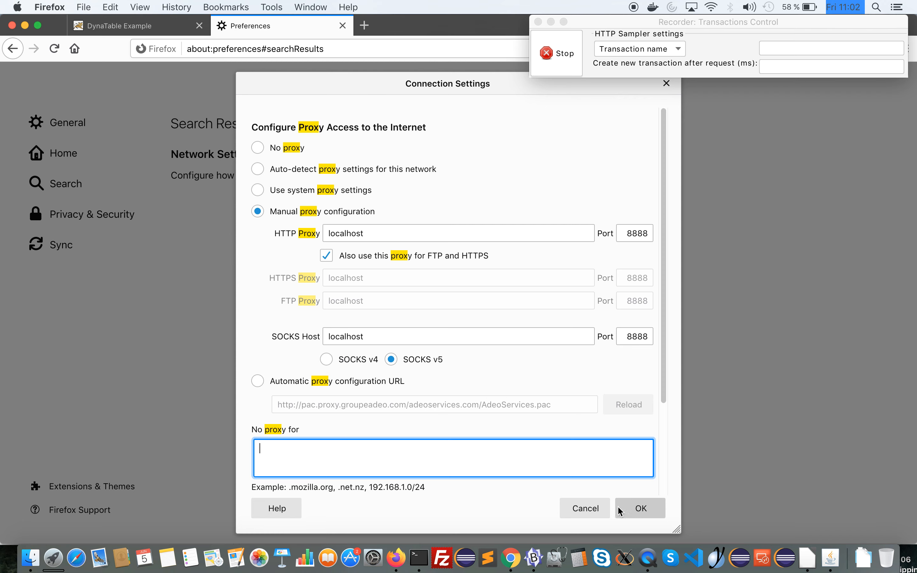
{"action": "left_click", "coordinate": [624, 511]}
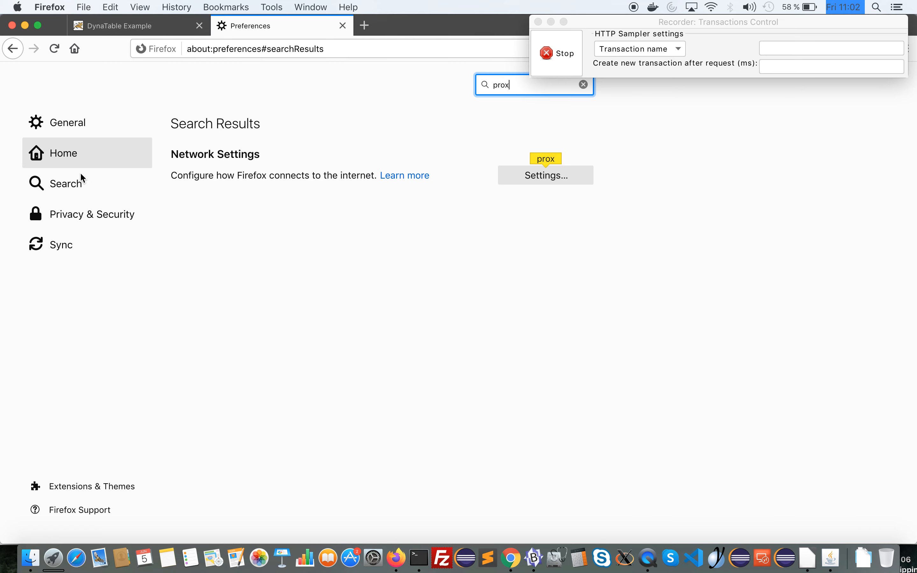
Clear Firefox's cookies and site data and its cached web content in the privacy preferences
{"action": "left_click", "coordinate": [86, 213]}
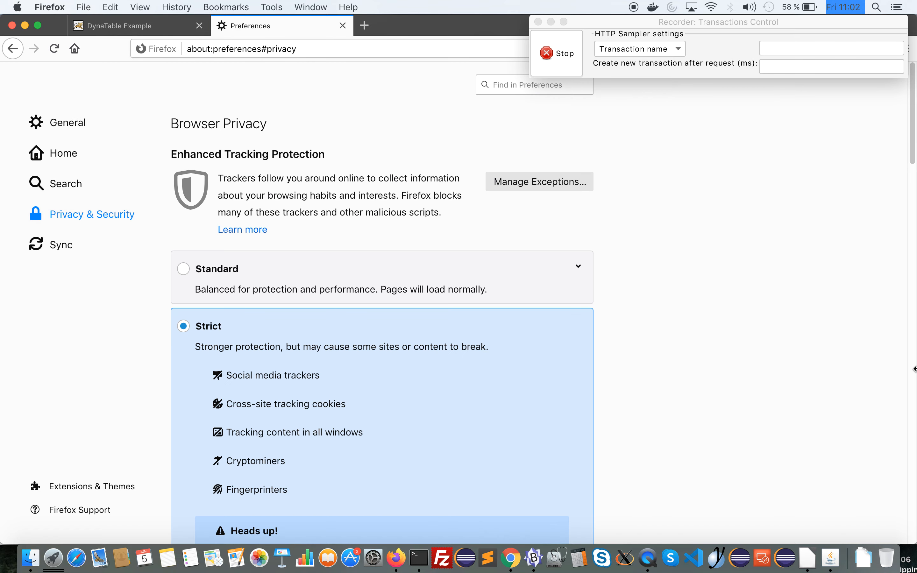
{"action": "scroll", "coordinate": [913, 364], "scroll_direction": "down", "scroll_amount": 5}
{"action": "left_click", "coordinate": [585, 348]}
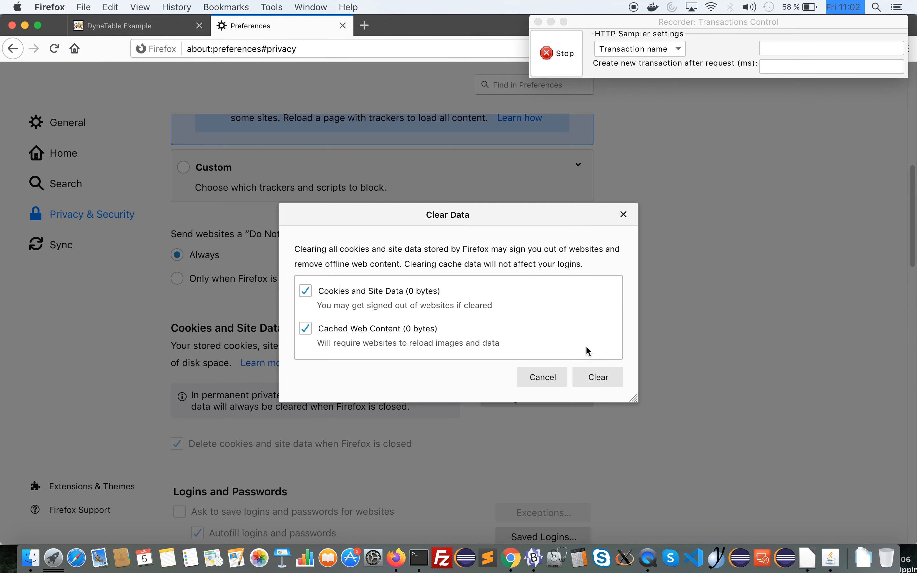
{"action": "left_click", "coordinate": [595, 376]}
{"action": "key", "text": "Return"}
Clear the browser history for the time range Everything
{"action": "scroll", "coordinate": [912, 353], "scroll_direction": "down", "scroll_amount": 10}
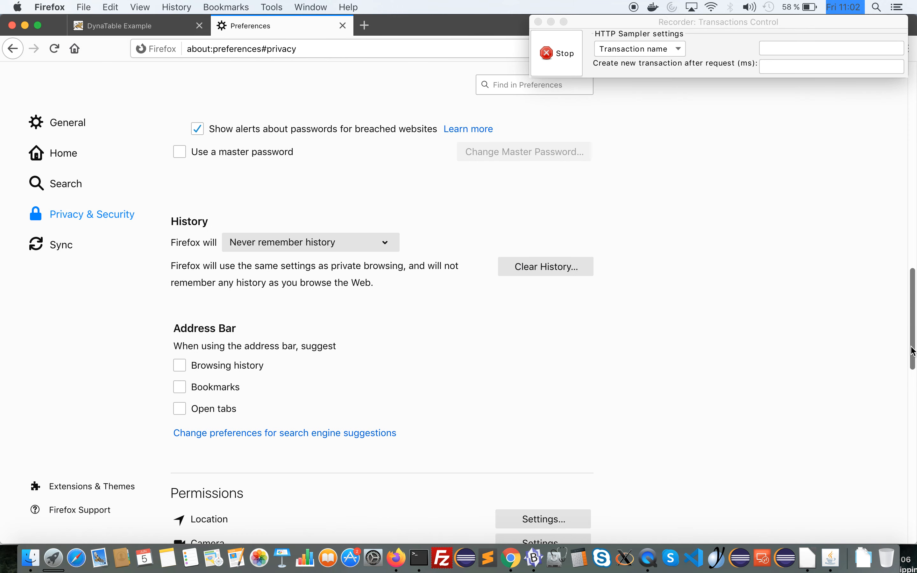
{"action": "left_click", "coordinate": [537, 270]}
{"action": "left_click", "coordinate": [580, 431]}
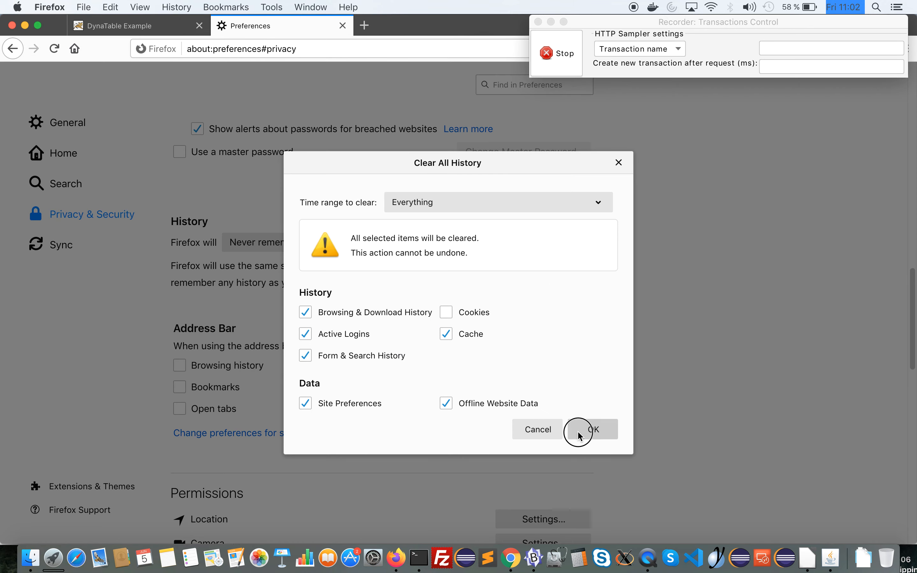
Return to the DynaTable page, name the recorded transaction HP and reload the page to record it
{"action": "left_click", "coordinate": [150, 34]}
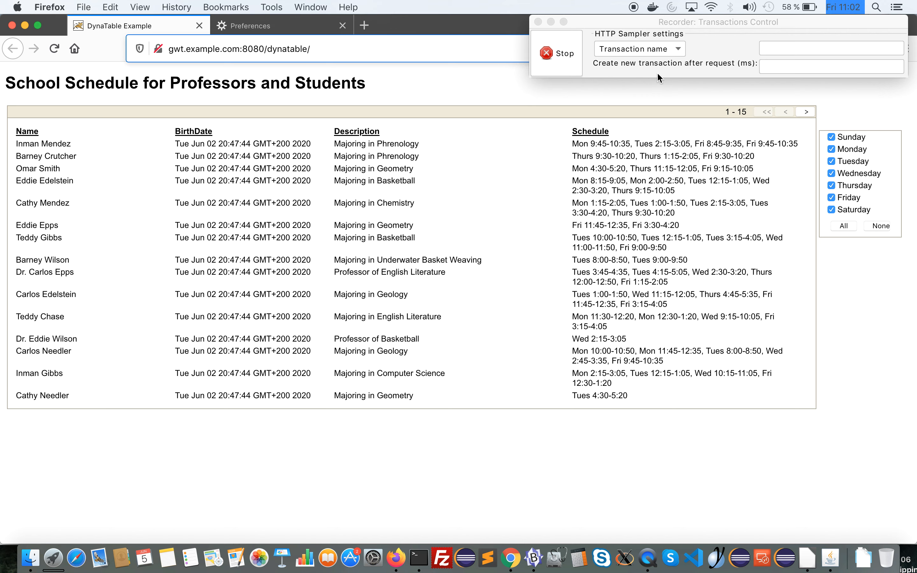
{"action": "left_click", "coordinate": [769, 53]}
{"action": "type", "text": "HP"}
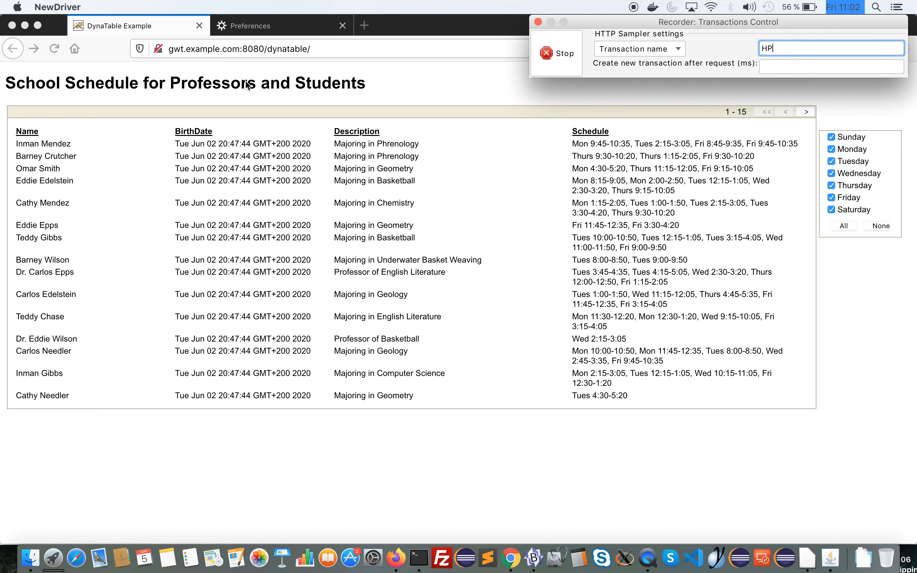
{"action": "left_click", "coordinate": [53, 55]}
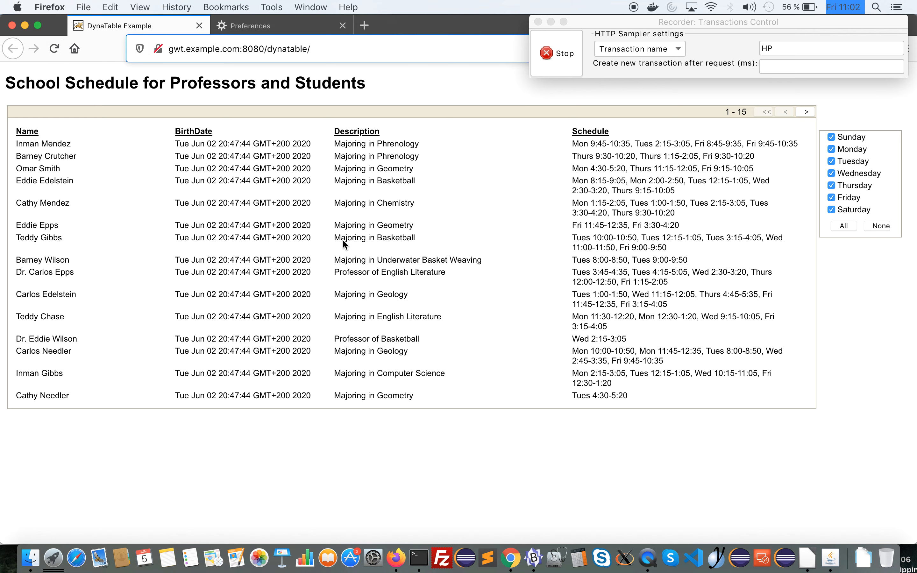
Switch to JMeter and expand the Thread Group, its Recording Controller and the HP transaction to show the recorded requests
{"action": "key", "text": "super+Tab"}
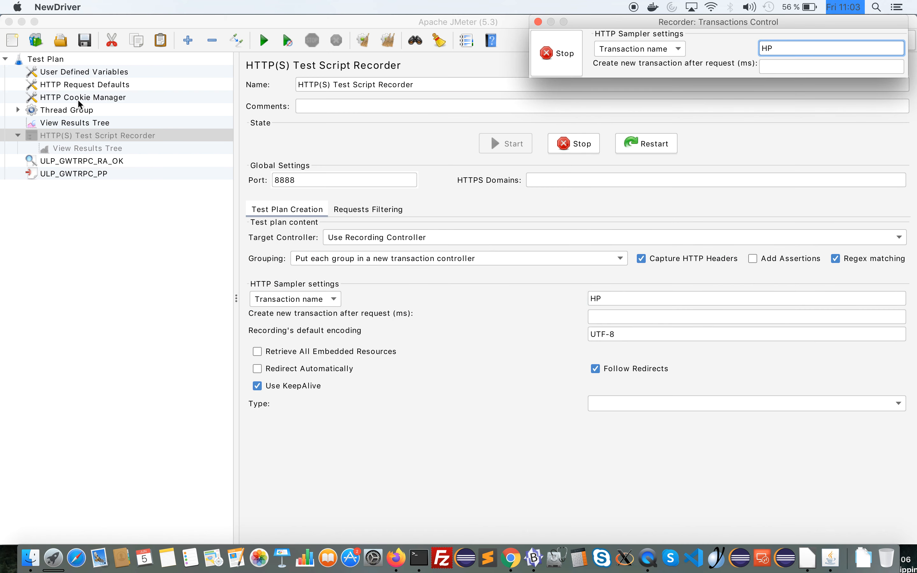
{"action": "left_click", "coordinate": [78, 101]}
{"action": "key", "text": "Down"}
{"action": "key", "text": "Right"}
{"action": "key", "text": "Down"}
{"action": "key", "text": "Right"}
{"action": "key", "text": "Down"}
{"action": "key", "text": "Right"}
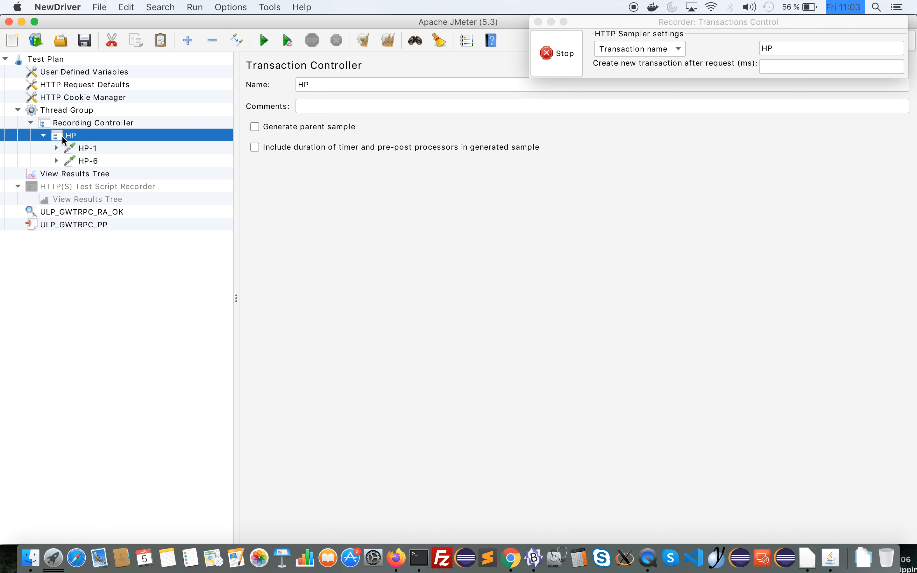
Compare the recorded HP-1 and HP-6 requests and examine the whole GwtRequest XML in the HP-6 body data
{"action": "left_click", "coordinate": [77, 153]}
{"action": "left_click", "coordinate": [81, 161]}
{"action": "left_click", "coordinate": [83, 151]}
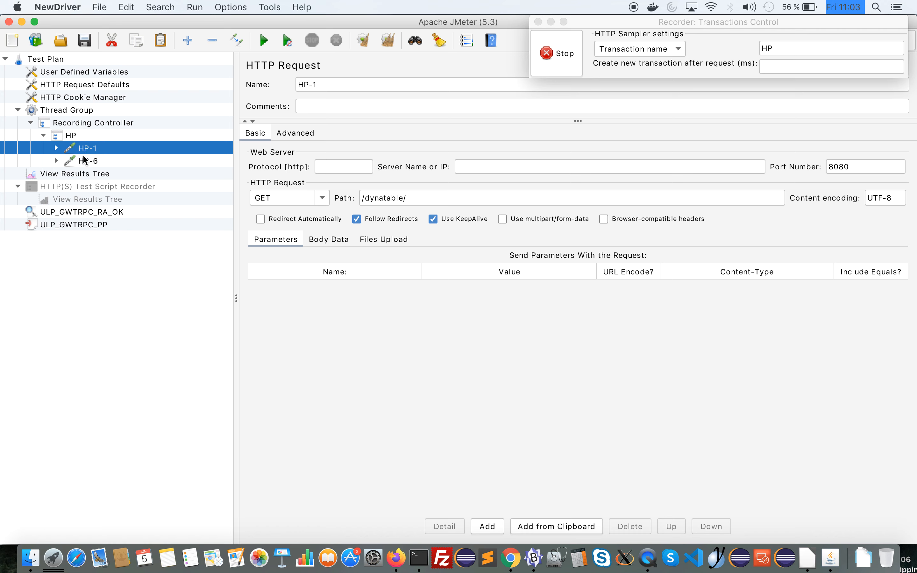
{"action": "left_click", "coordinate": [84, 160]}
{"action": "left_click", "coordinate": [91, 149]}
{"action": "left_click", "coordinate": [104, 163]}
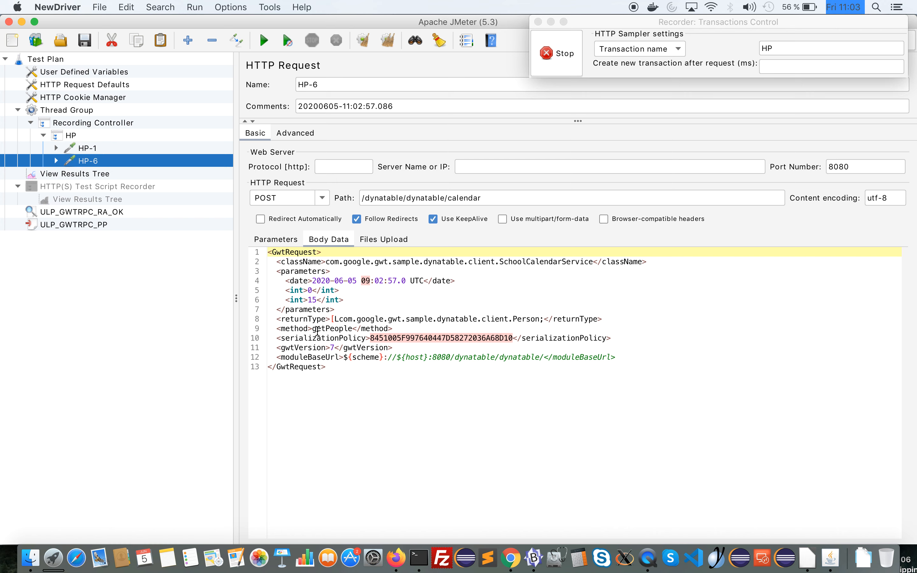
{"action": "left_click_drag", "start_coordinate": [343, 374], "coordinate": [235, 248]}
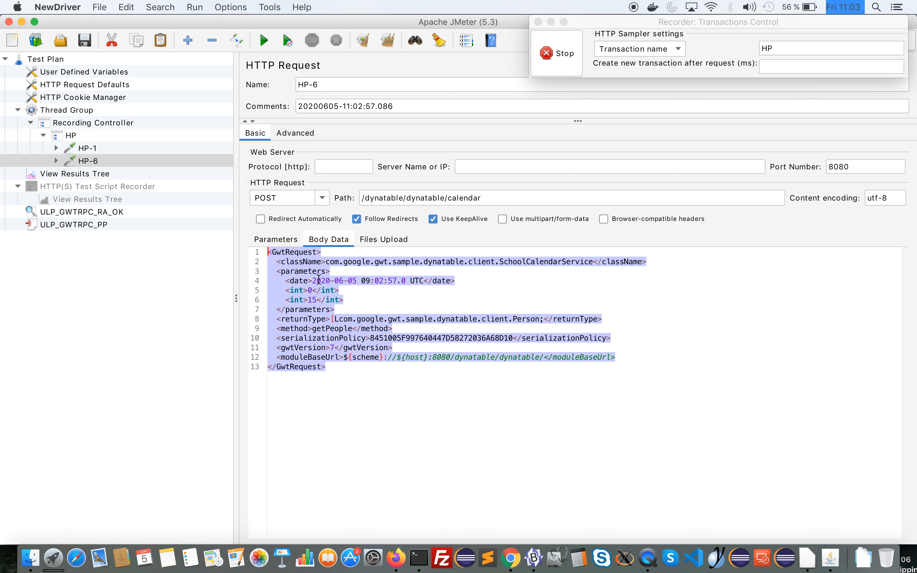
Examine the raw request and response data of the HP-6 sample in the recorder's View Results Tree
{"action": "left_click", "coordinate": [100, 199]}
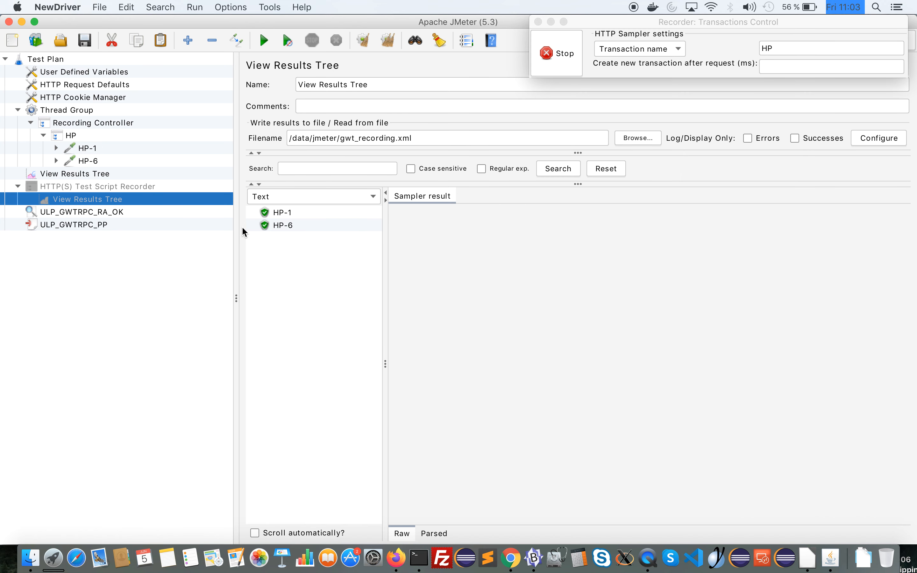
{"action": "left_click", "coordinate": [271, 227]}
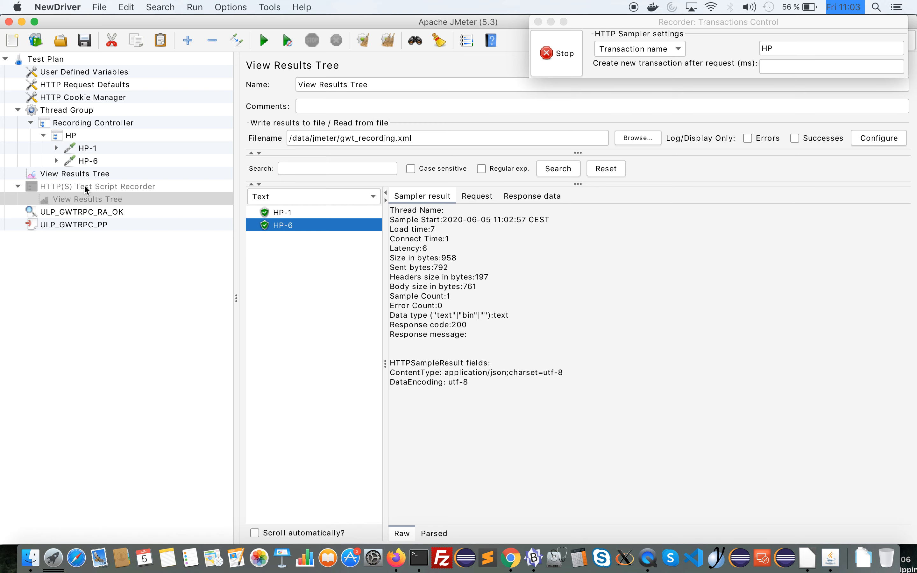
{"action": "left_click", "coordinate": [462, 196]}
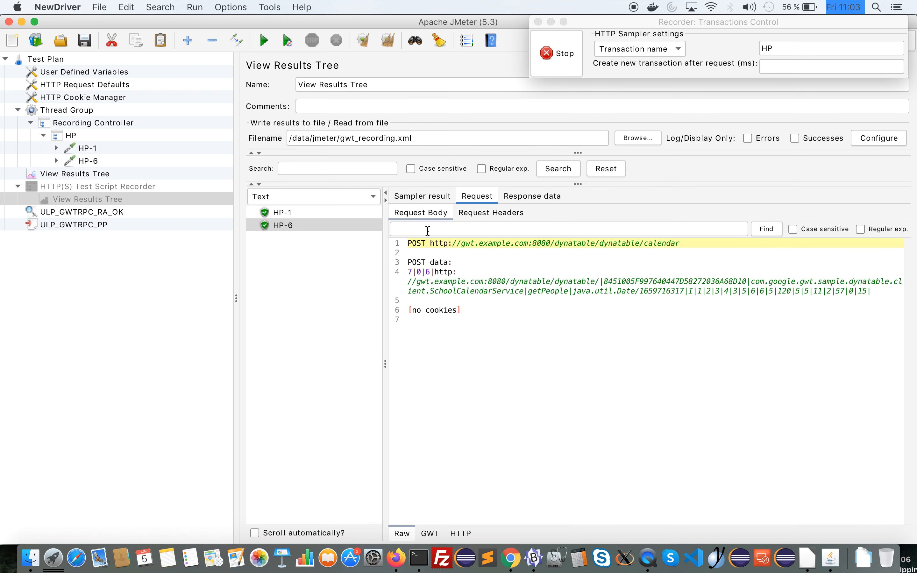
{"action": "left_click", "coordinate": [534, 196]}
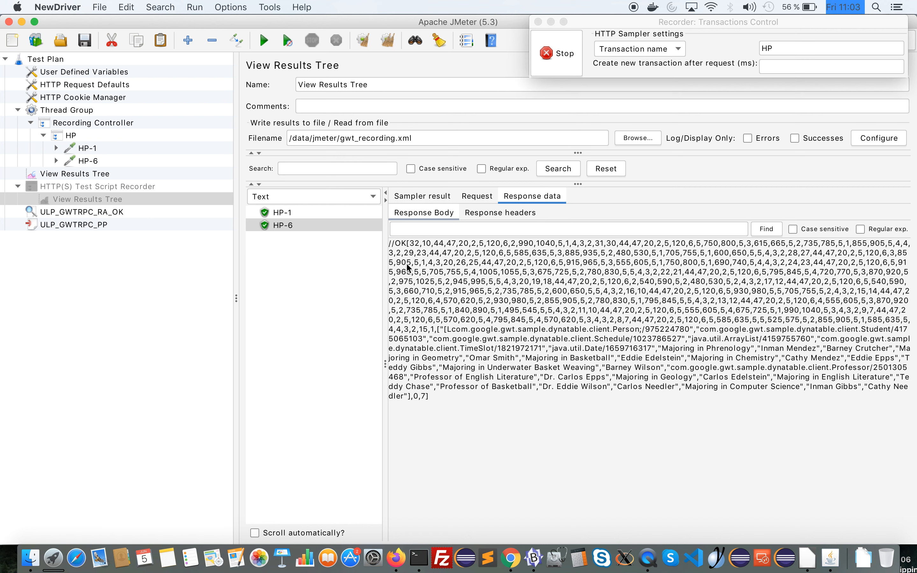
Render the HP-6 response with the ULP_GWT+XPath Tester and look through the resulting XML
{"action": "left_click", "coordinate": [358, 196]}
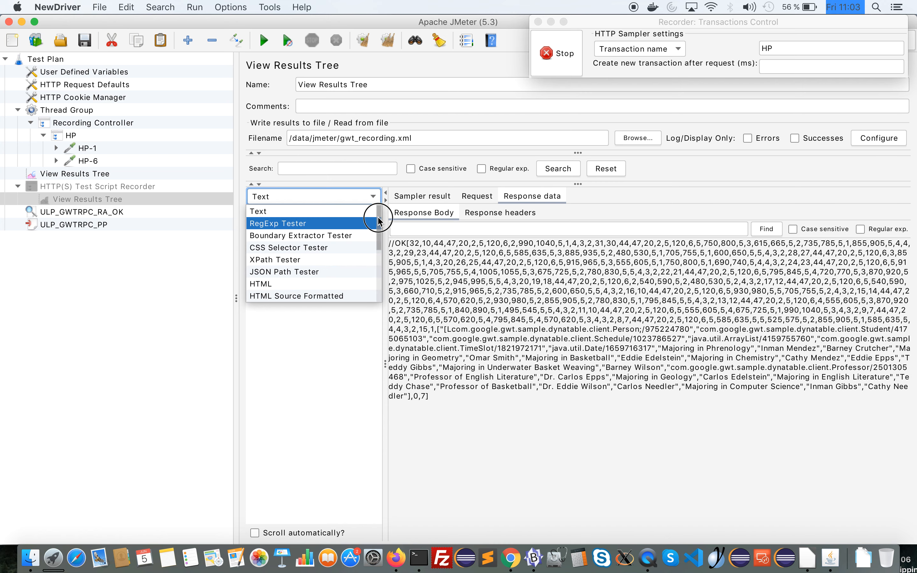
{"action": "left_click_drag", "start_coordinate": [377, 213], "coordinate": [377, 298]}
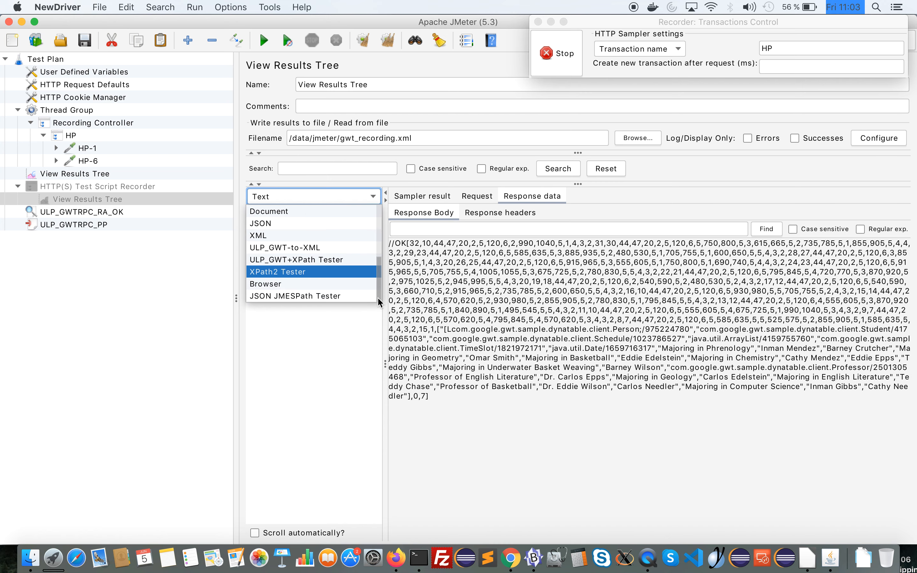
{"action": "left_click", "coordinate": [361, 267]}
{"action": "left_click", "coordinate": [546, 341]}
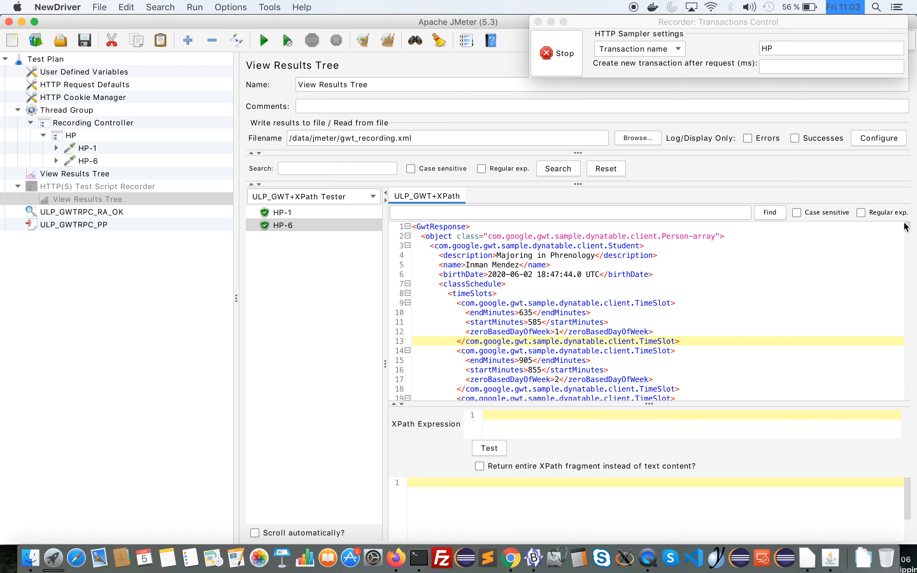
{"action": "left_click", "coordinate": [907, 242]}
{"action": "left_click_drag", "start_coordinate": [907, 242], "coordinate": [913, 215]}
Test the XPath expression //birthDate on the HP-6 response, using the birthDate tag name from the XML, and select the whole expression
{"action": "double_click", "coordinate": [459, 273]}
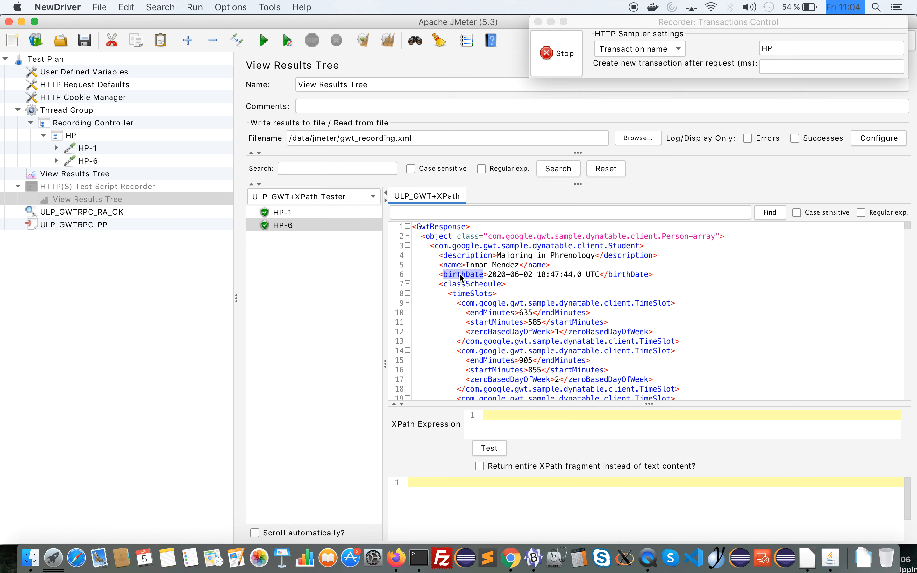
{"action": "key", "text": "super+c"}
{"action": "left_click", "coordinate": [534, 421]}
{"action": "type", "text": "//"}
{"action": "key", "text": "super+v"}
{"action": "left_click", "coordinate": [494, 448]}
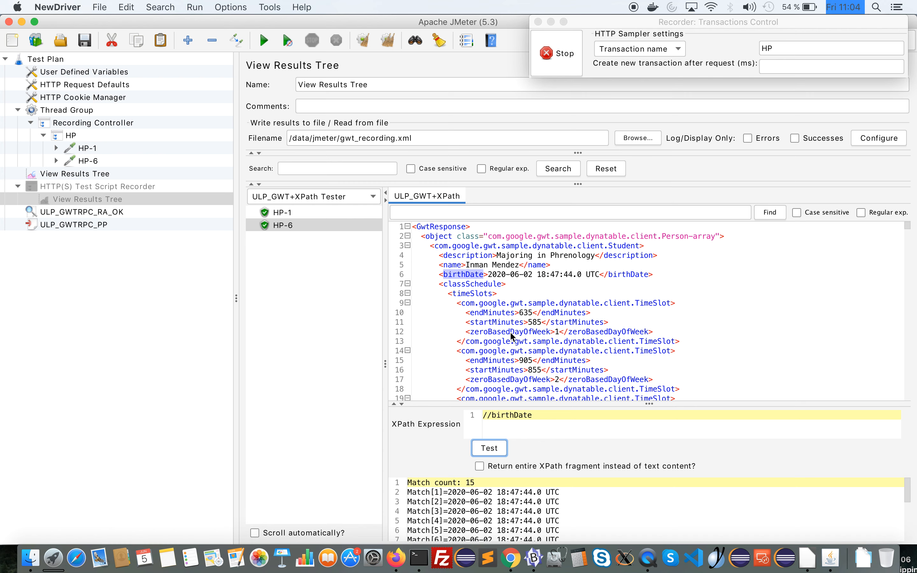
{"action": "left_click", "coordinate": [537, 416]}
{"action": "triple_click", "coordinate": [512, 417]}
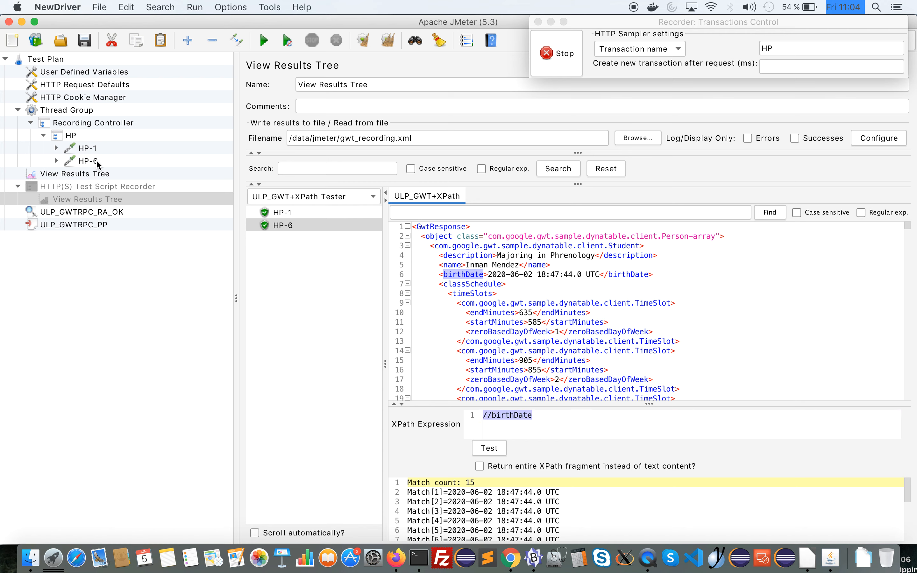
Add a ULP GWT PostProcessor (XML) to the HP-6 request and check the variable name that stores its transformed response
{"action": "left_click", "coordinate": [56, 161]}
{"action": "left_click", "coordinate": [76, 162]}
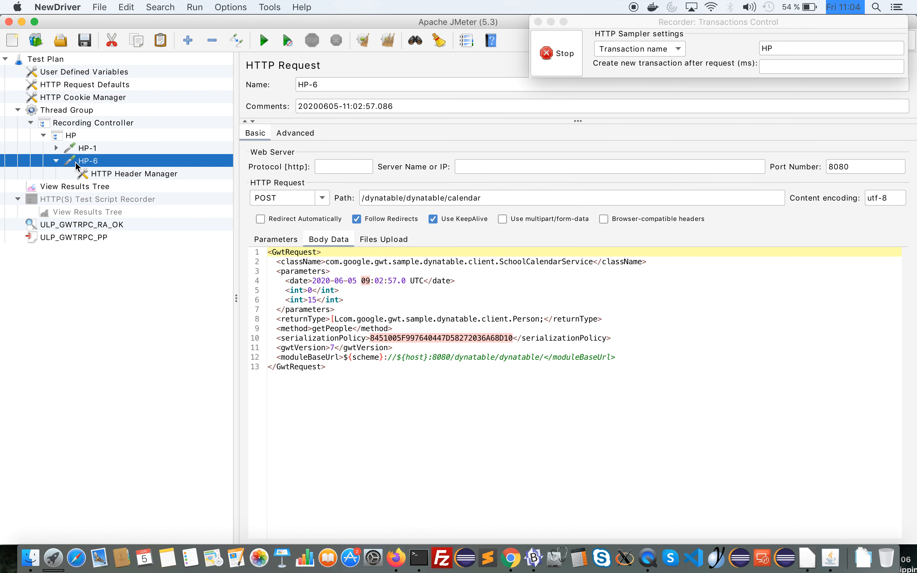
{"action": "left_click", "coordinate": [81, 210]}
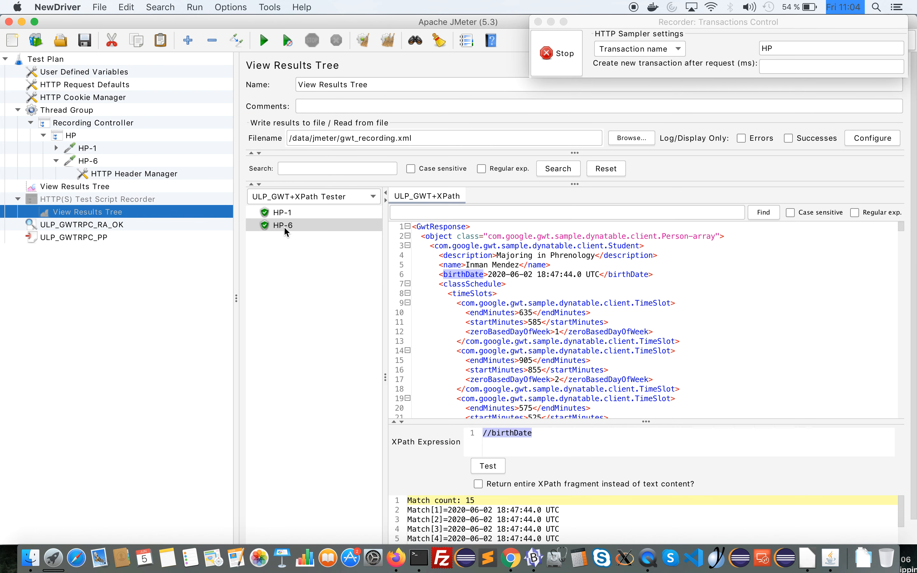
{"action": "left_click", "coordinate": [93, 162]}
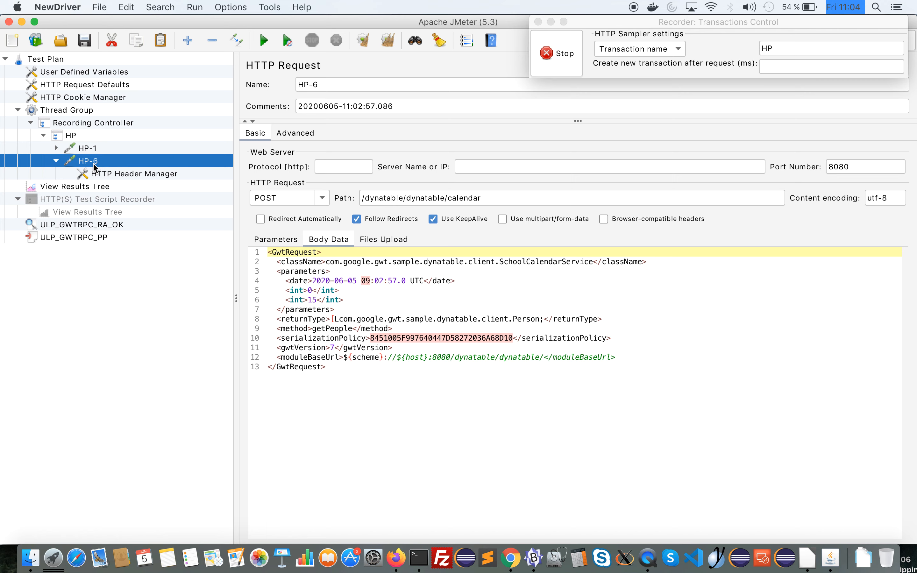
{"action": "right_click", "coordinate": [93, 167]}
{"action": "mouse_move", "coordinate": [112, 173]}
{"action": "mouse_move", "coordinate": [279, 216]}
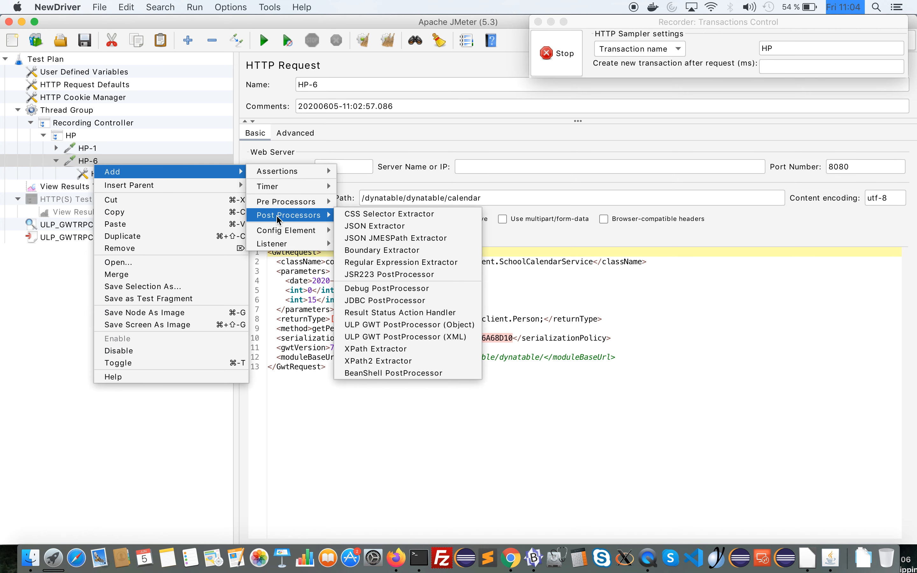
{"action": "left_click", "coordinate": [416, 336]}
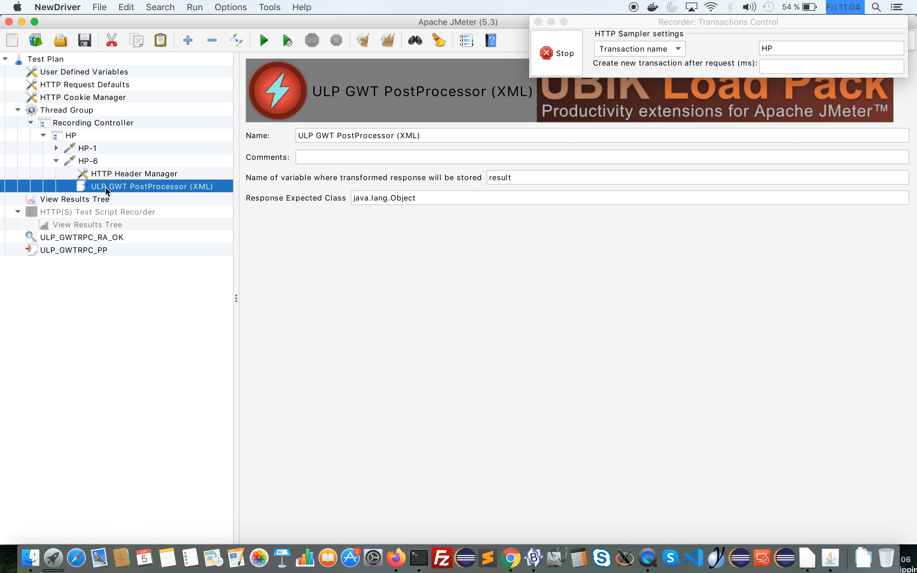
{"action": "double_click", "coordinate": [506, 179]}
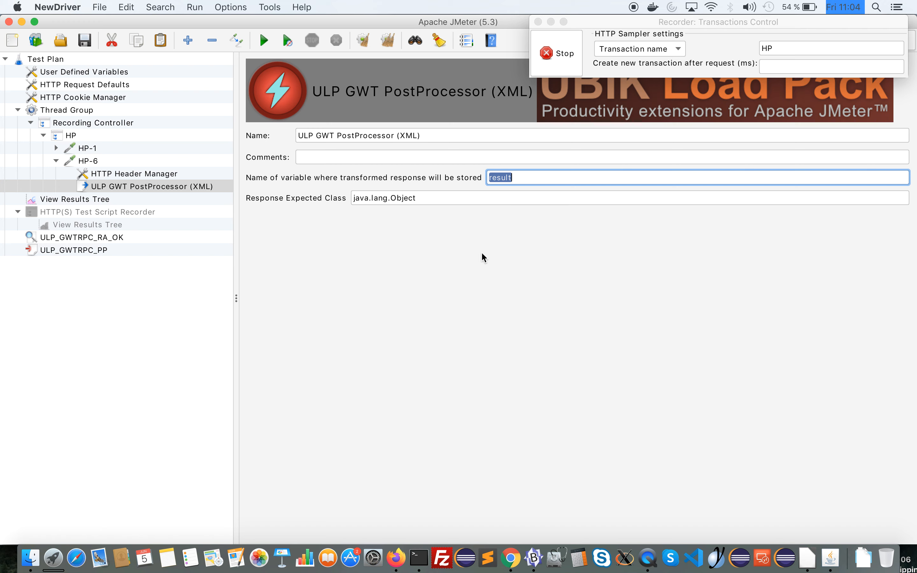
Add an XPath2 Extractor post processor to the HP-6 request
{"action": "left_click", "coordinate": [91, 161]}
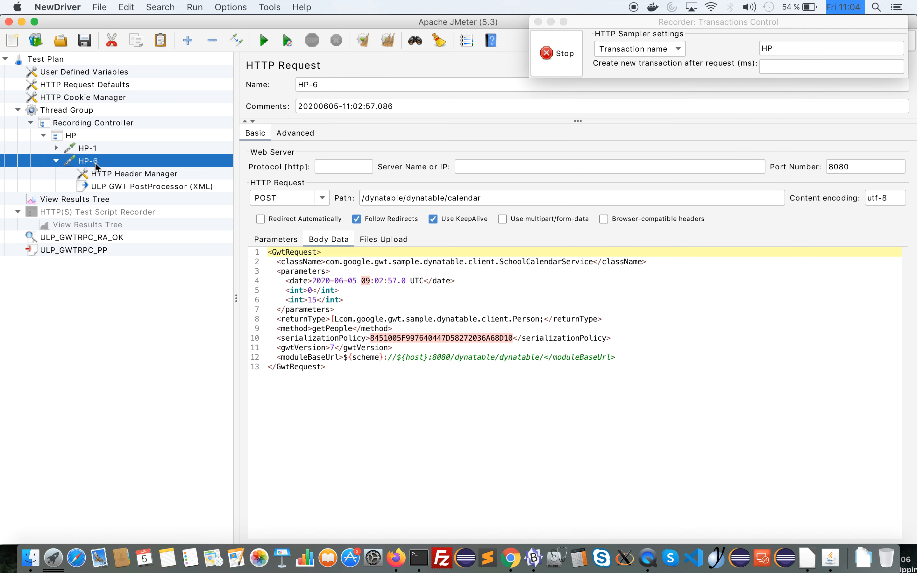
{"action": "right_click", "coordinate": [95, 163]}
{"action": "mouse_move", "coordinate": [170, 184]}
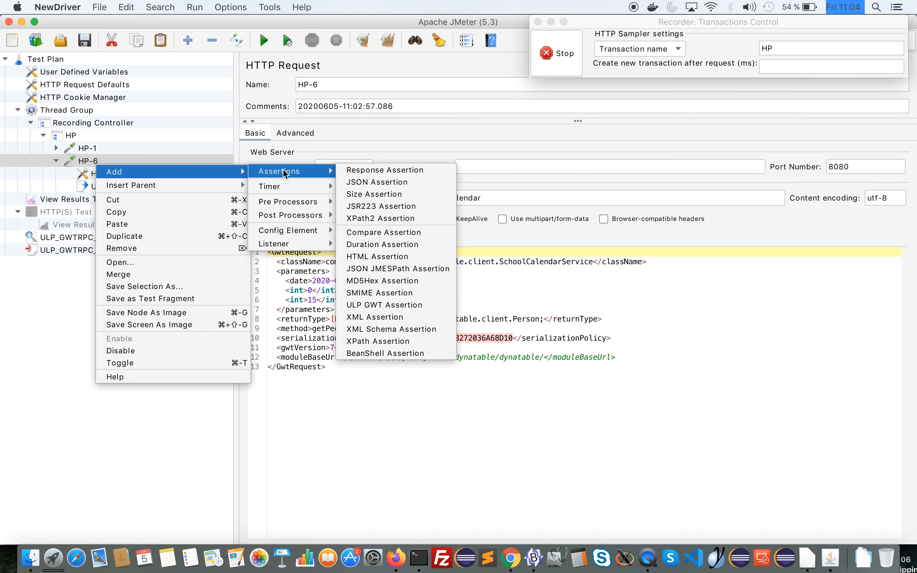
{"action": "mouse_move", "coordinate": [287, 204]}
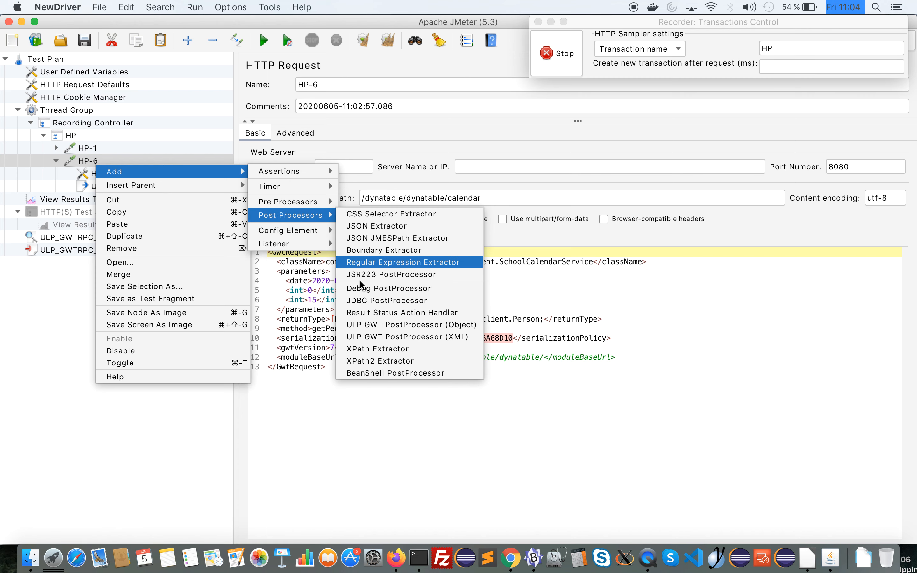
{"action": "left_click", "coordinate": [363, 362]}
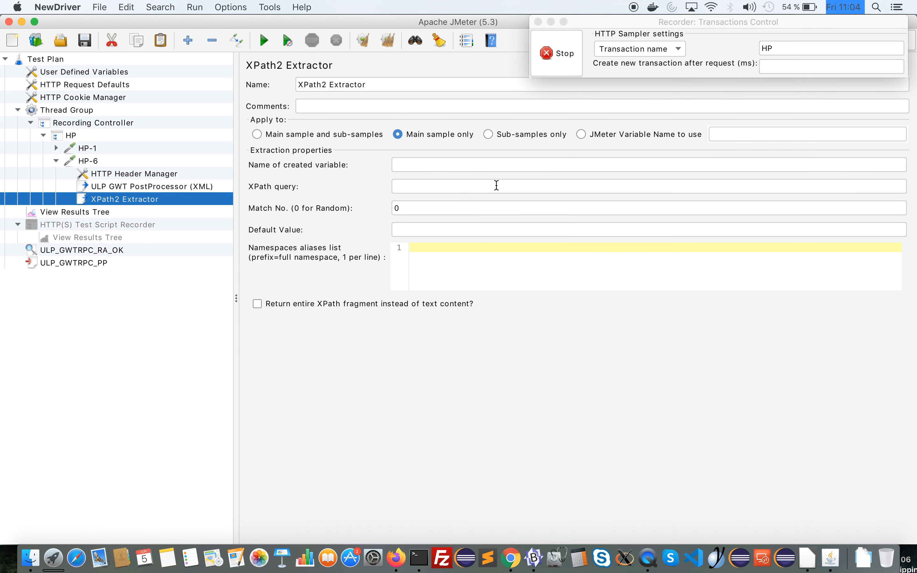
Check the GWT post processor's output variable name and apply the XPath2 Extractor to the JMeter variable result
{"action": "left_click", "coordinate": [146, 186]}
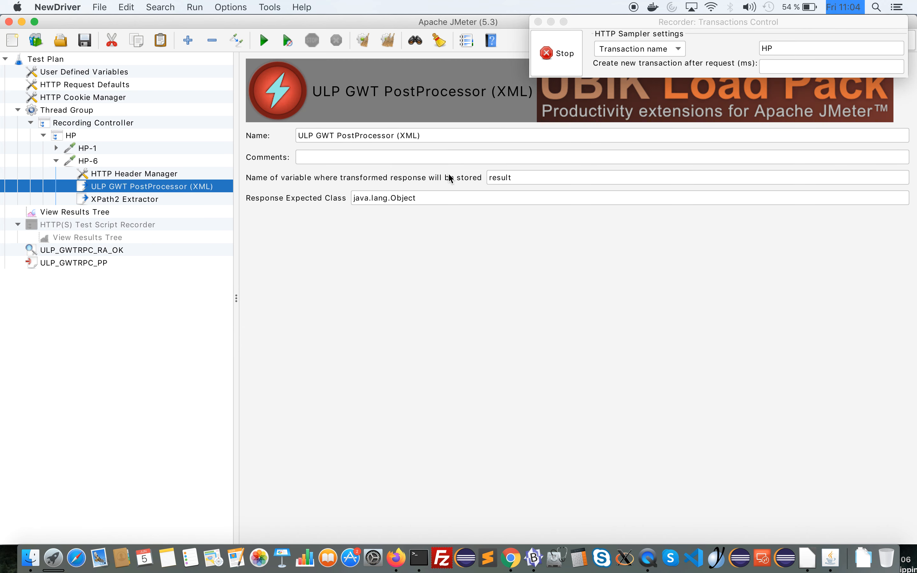
{"action": "double_click", "coordinate": [504, 177]}
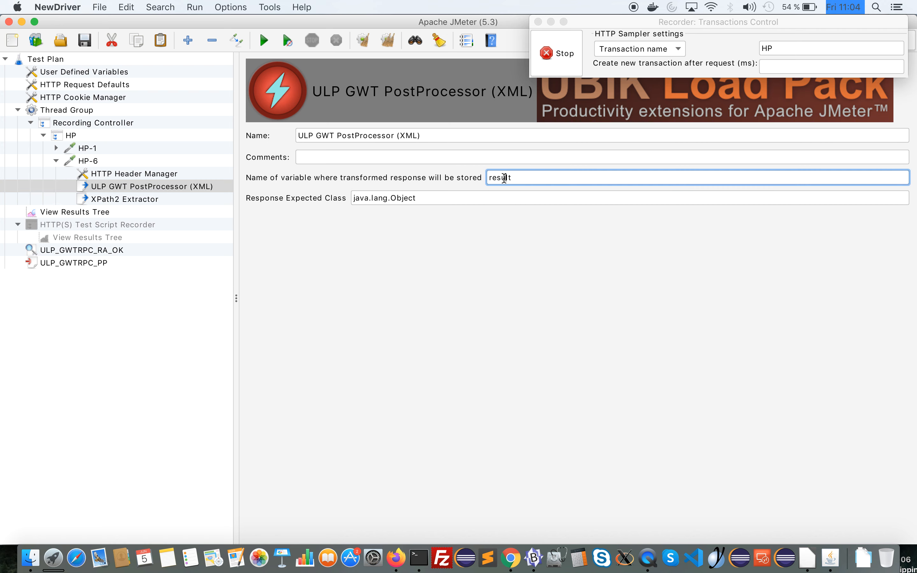
{"action": "left_click", "coordinate": [124, 199]}
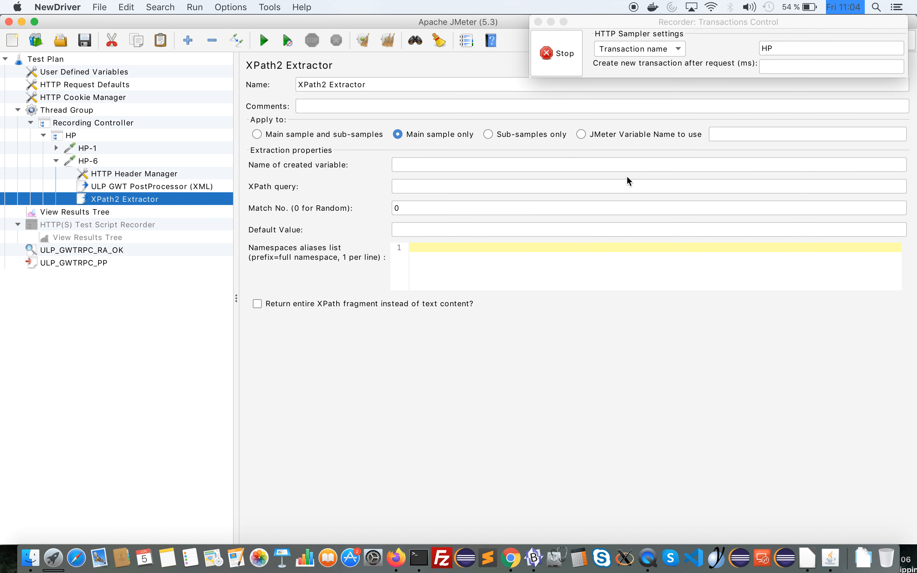
{"action": "left_click", "coordinate": [726, 129]}
{"action": "type", "text": "result"}
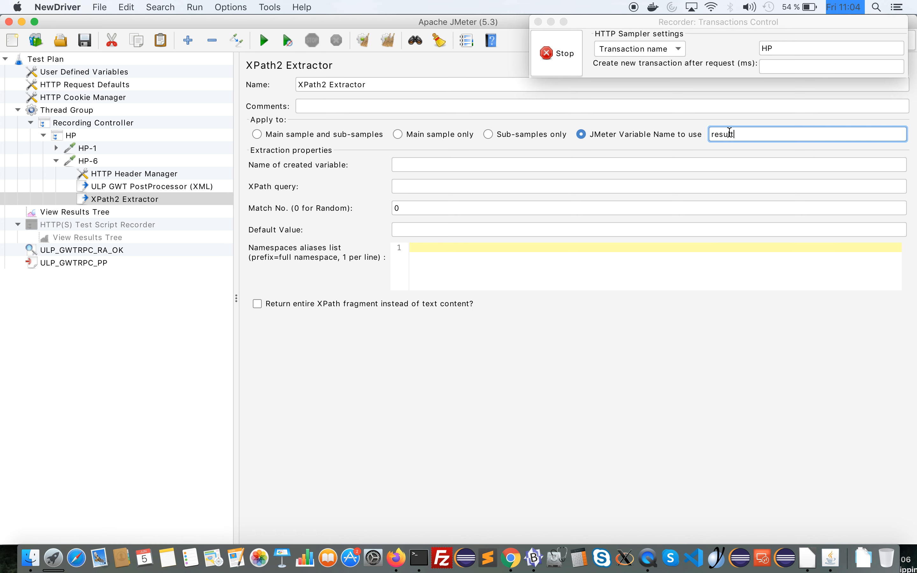
Set the extractor's XPath query to //birthDate and its created variable name to birthDate
{"action": "left_click", "coordinate": [444, 185]}
{"action": "type", "text": "//birthDate"}
{"action": "double_click", "coordinate": [416, 185]}
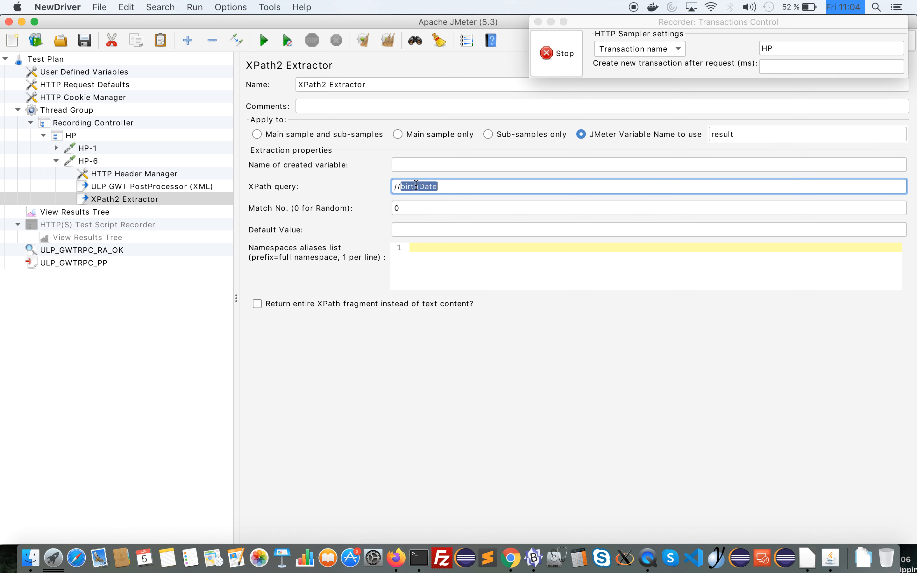
{"action": "key", "text": "super+c"}
{"action": "left_click", "coordinate": [414, 167]}
{"action": "key", "text": "super+v"}
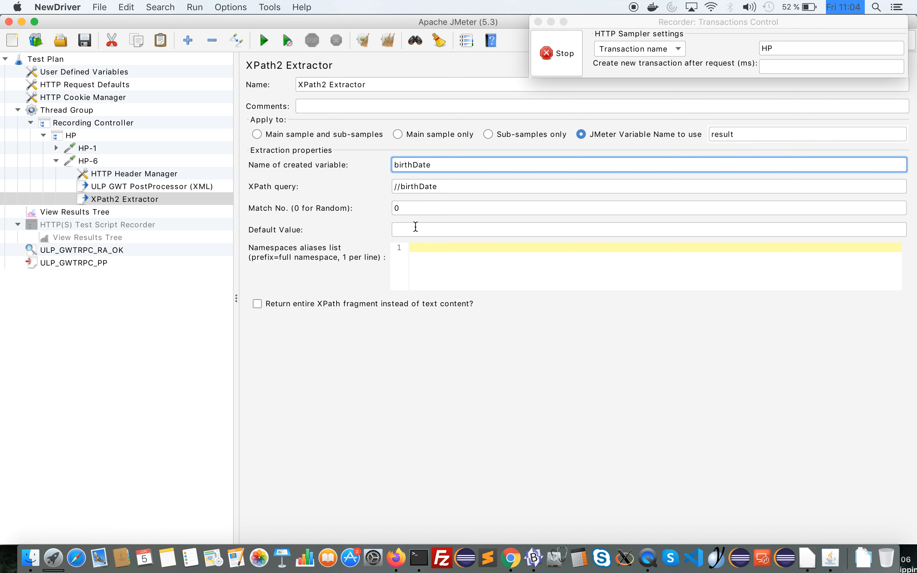
Set the XPath2 Extractor's default value to nv_birthDate
{"action": "left_click", "coordinate": [415, 229]}
{"action": "type", "text": "nv_"}
{"action": "key", "text": "super+v"}
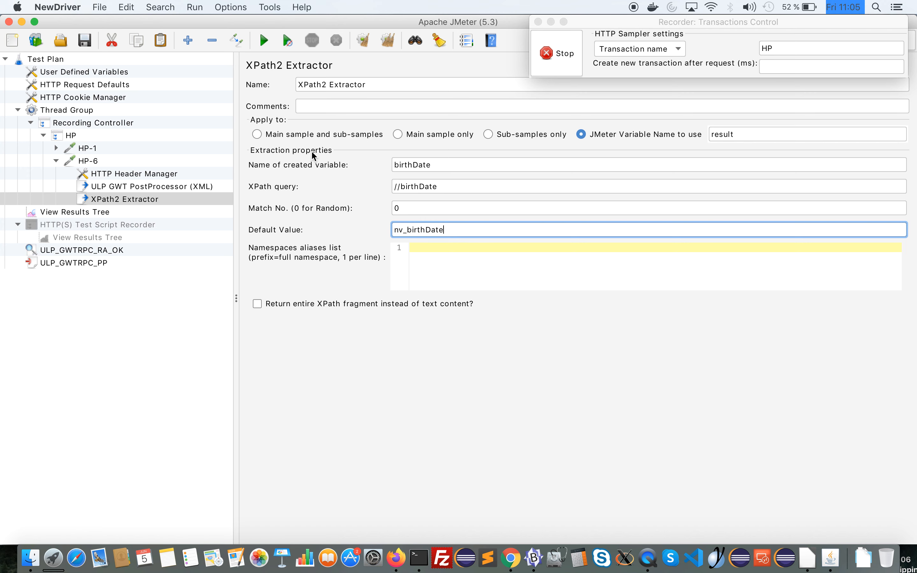
Add a Debug Sampler under the Recording Controller, keeping its JMeter variables option set to True
{"action": "left_click", "coordinate": [86, 161]}
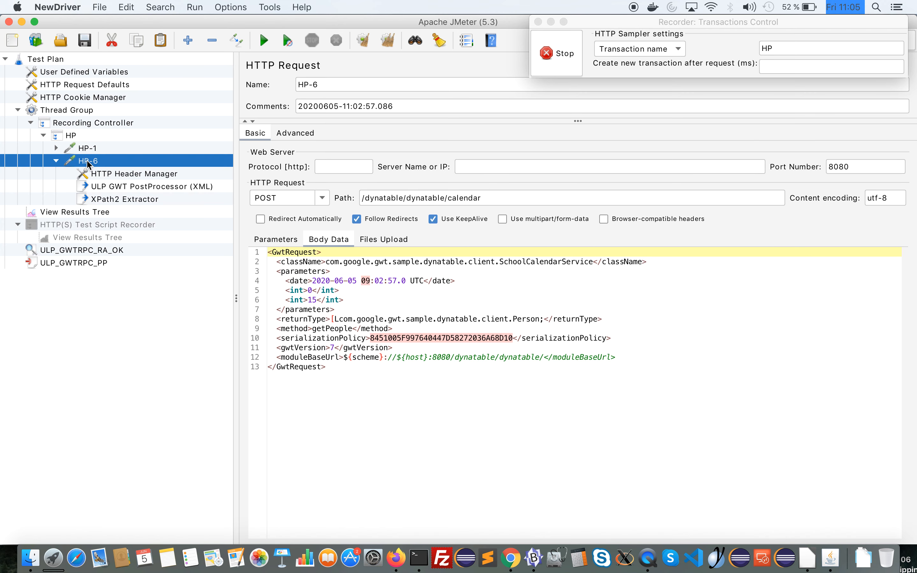
{"action": "left_click", "coordinate": [72, 136]}
{"action": "right_click", "coordinate": [72, 136]}
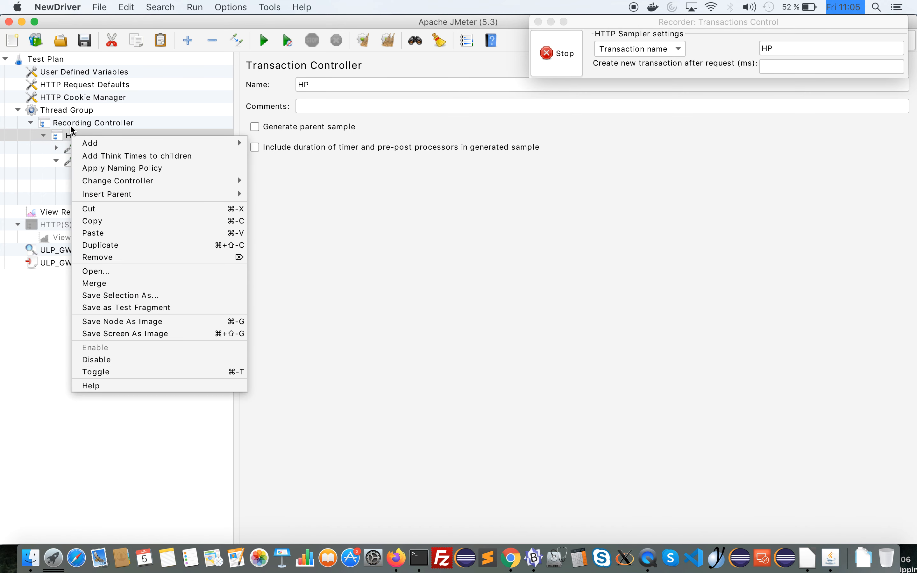
{"action": "left_click", "coordinate": [76, 123]}
{"action": "right_click", "coordinate": [71, 125]}
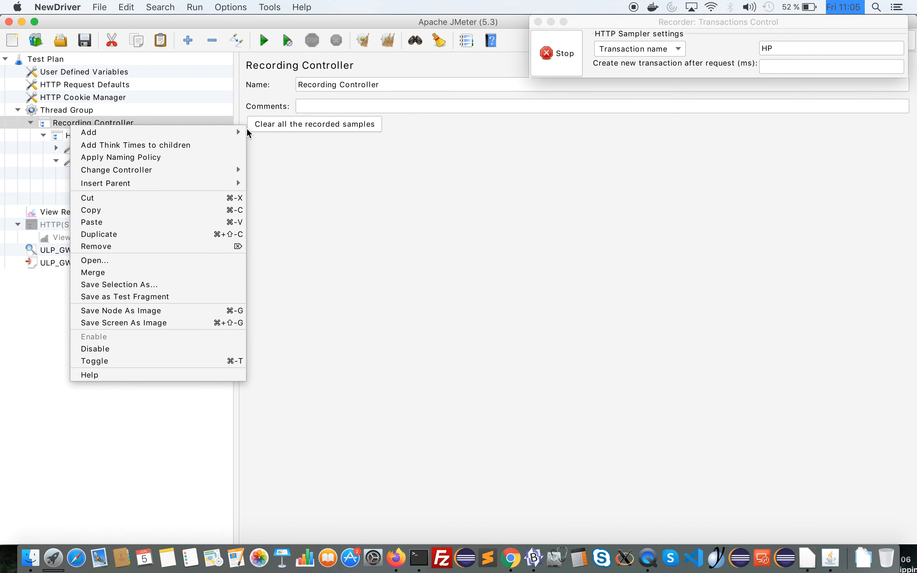
{"action": "mouse_move", "coordinate": [227, 131]}
{"action": "mouse_move", "coordinate": [299, 132]}
{"action": "left_click", "coordinate": [369, 152]}
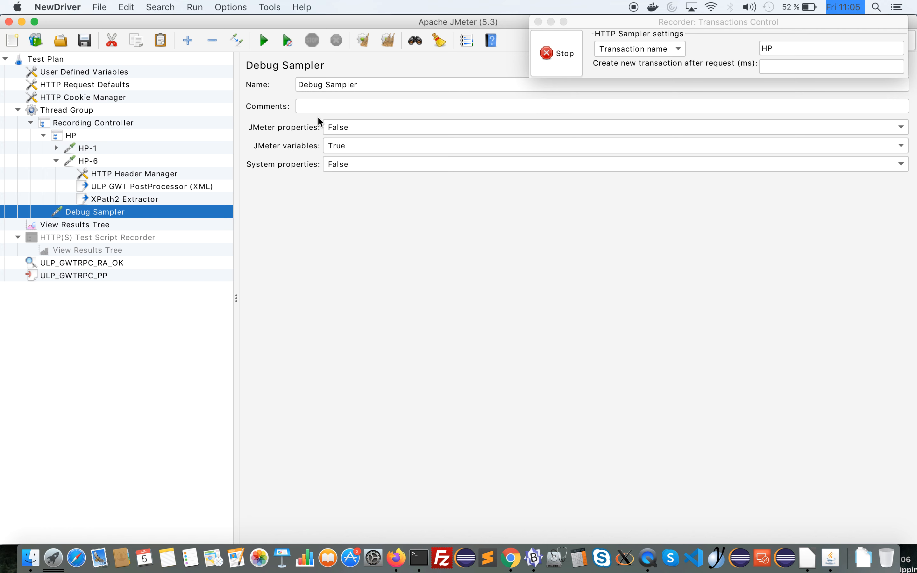
{"action": "left_click", "coordinate": [354, 146]}
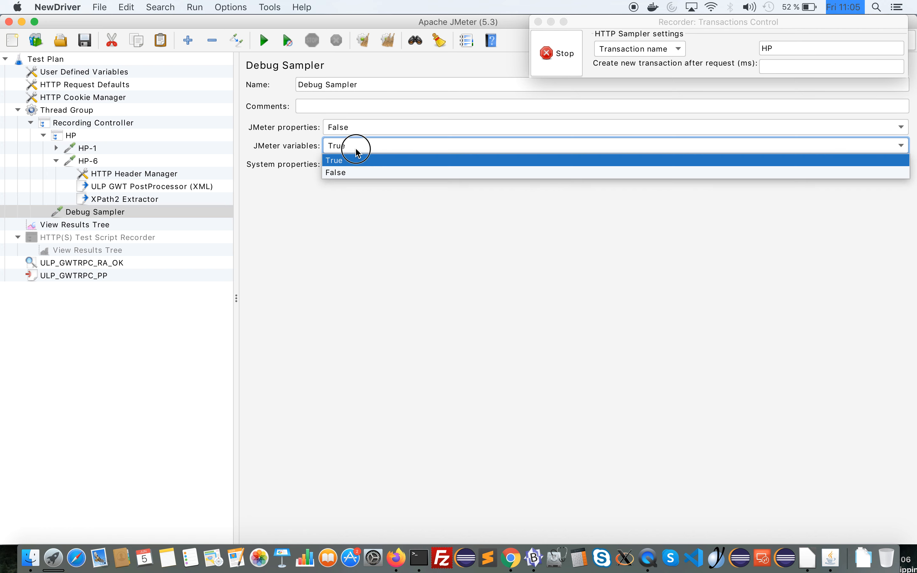
{"action": "left_click", "coordinate": [355, 148]}
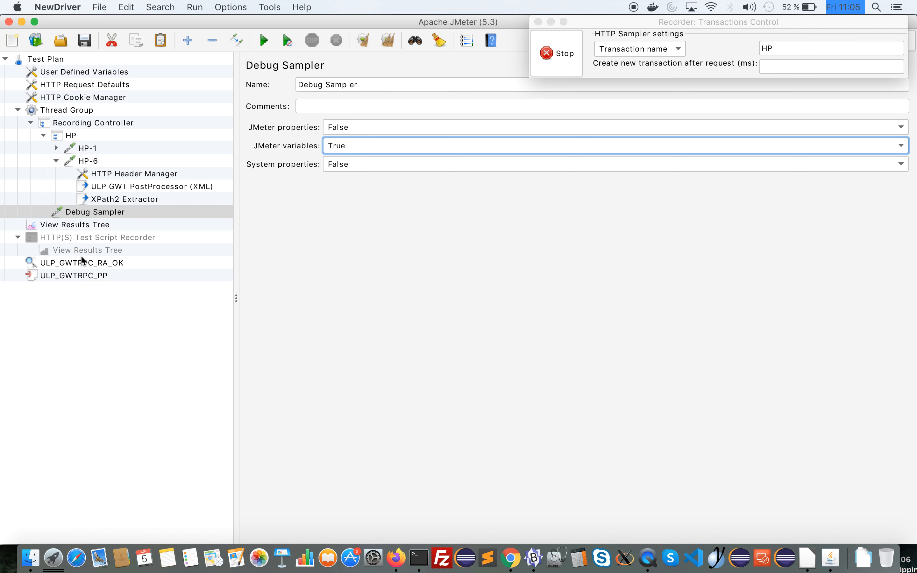
Switch to Firefox, set the recorder's transaction name to NextPage, and advance the DynaTable schedule to its second page
{"action": "left_click", "coordinate": [83, 239]}
{"action": "key", "text": "super+Tab"}
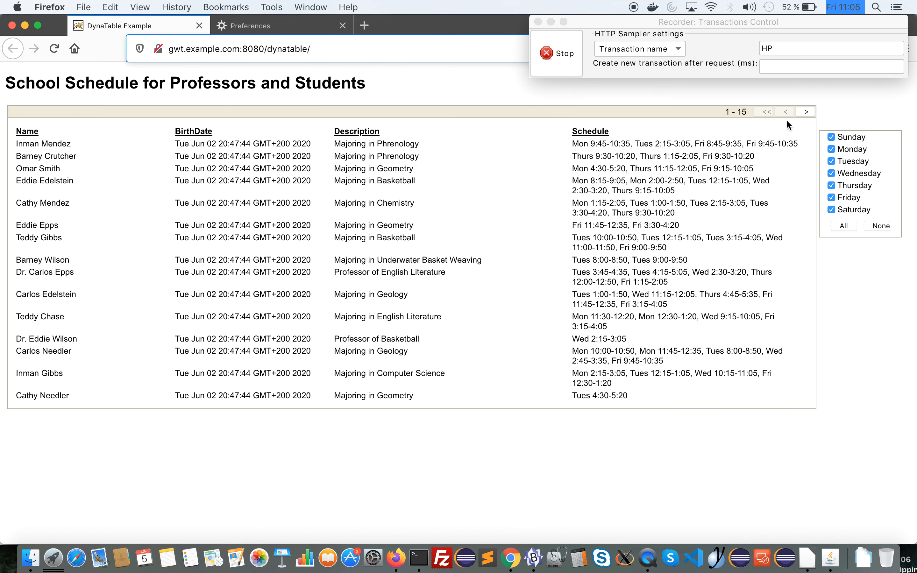
{"action": "left_click", "coordinate": [774, 50]}
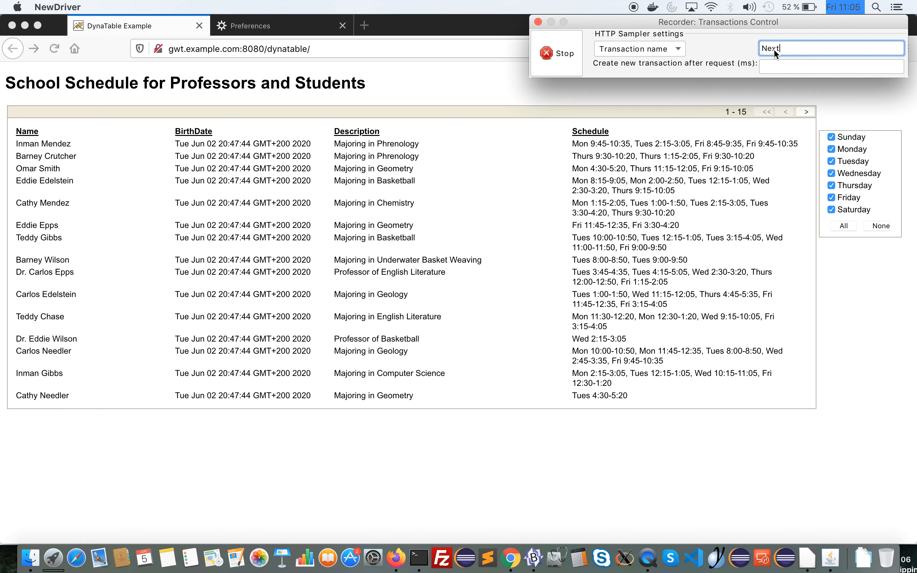
{"action": "type", "text": "NextPage"}
{"action": "left_click", "coordinate": [806, 113]}
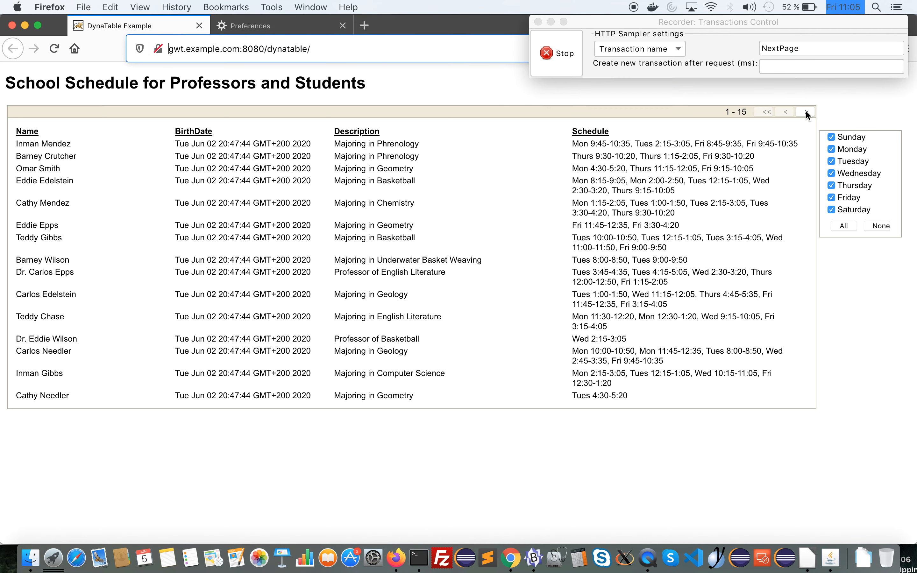
{"action": "left_click", "coordinate": [806, 113]}
Switch back to JMeter and examine the body of the recorded NextPage-7 request
{"action": "key", "text": "super+Tab"}
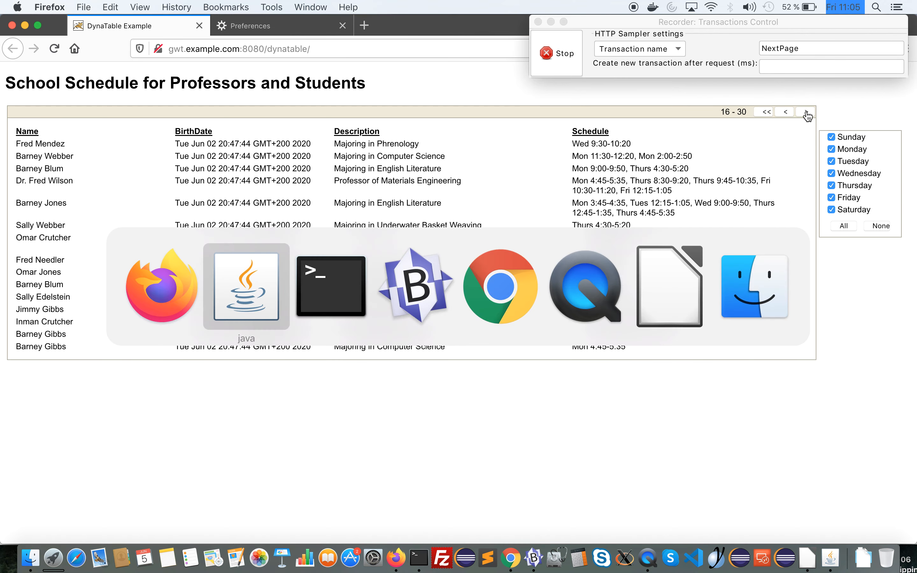
{"action": "left_click", "coordinate": [84, 224]}
{"action": "key", "text": "Right"}
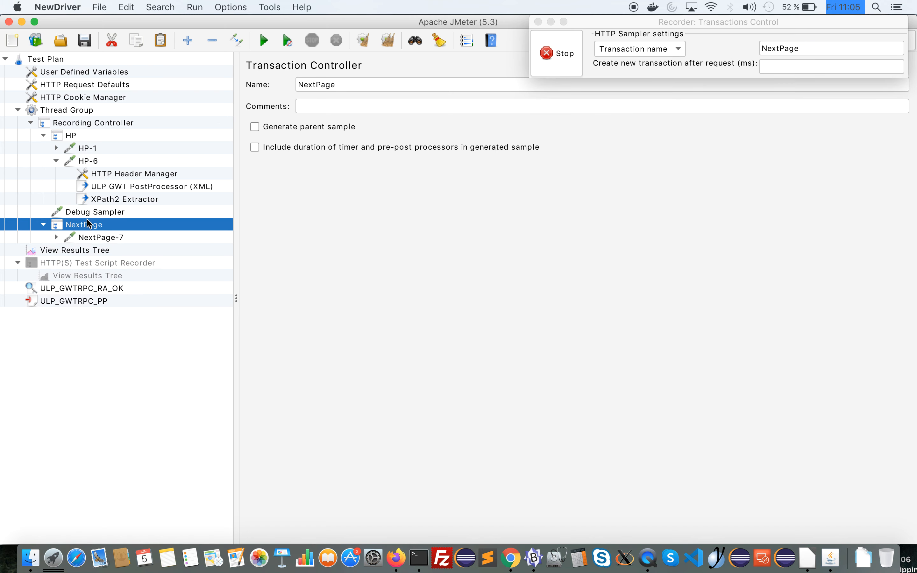
{"action": "key", "text": "Down"}
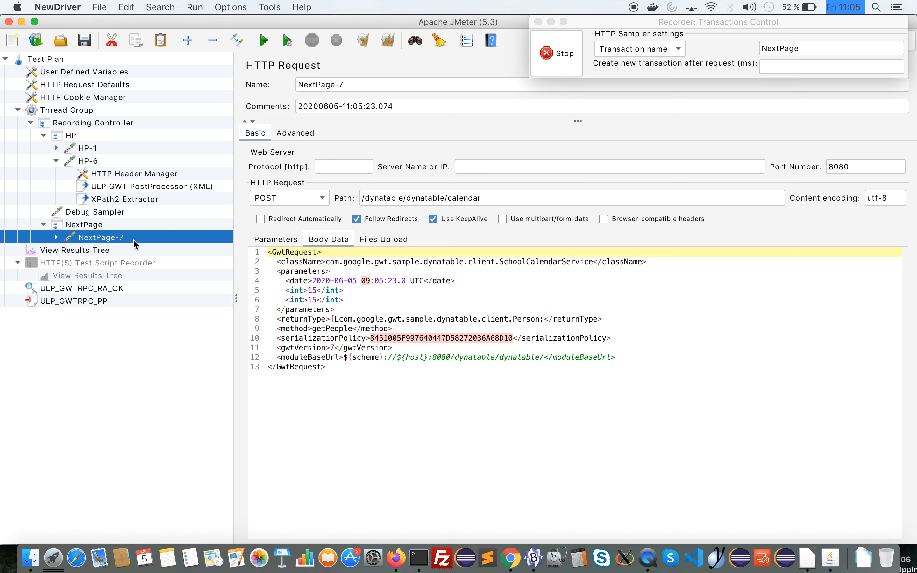
Copy the created variable name birthDate from the HP-6 request's XPath2 Extractor
{"action": "left_click", "coordinate": [101, 201]}
{"action": "double_click", "coordinate": [417, 186]}
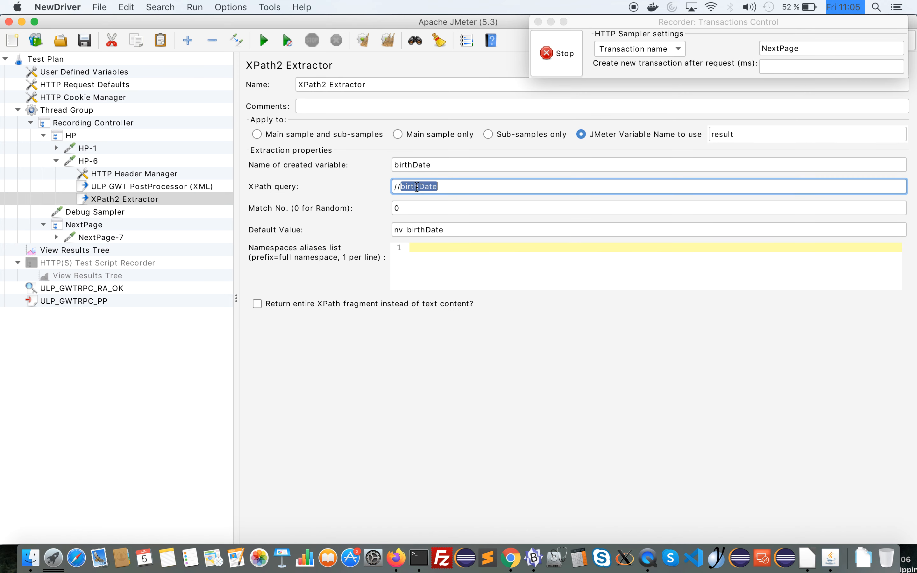
{"action": "double_click", "coordinate": [414, 164]}
{"action": "key", "text": "super+c"}
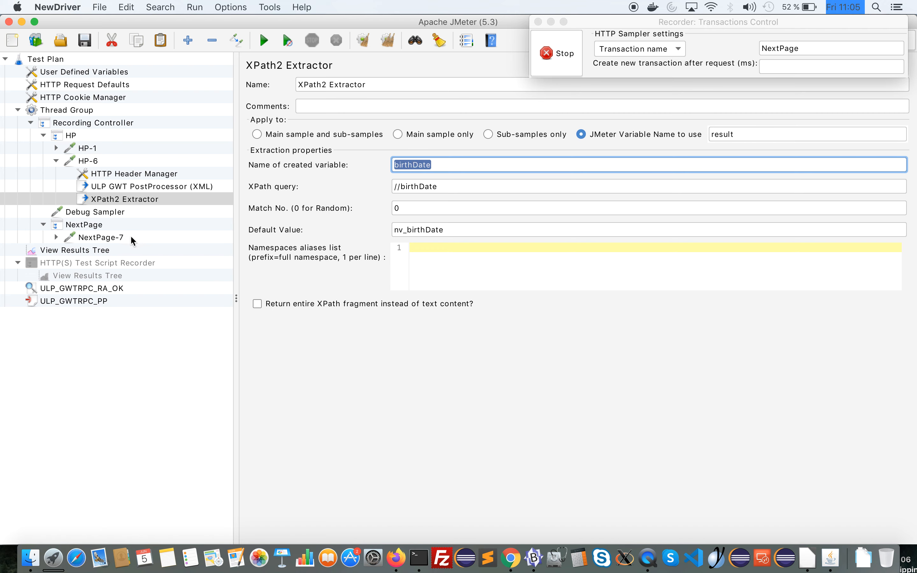
Replace the hard-coded date value in the NextPage-7 request body with ${birthDate}
{"action": "left_click", "coordinate": [90, 224]}
{"action": "left_click", "coordinate": [90, 251]}
{"action": "left_click", "coordinate": [89, 238]}
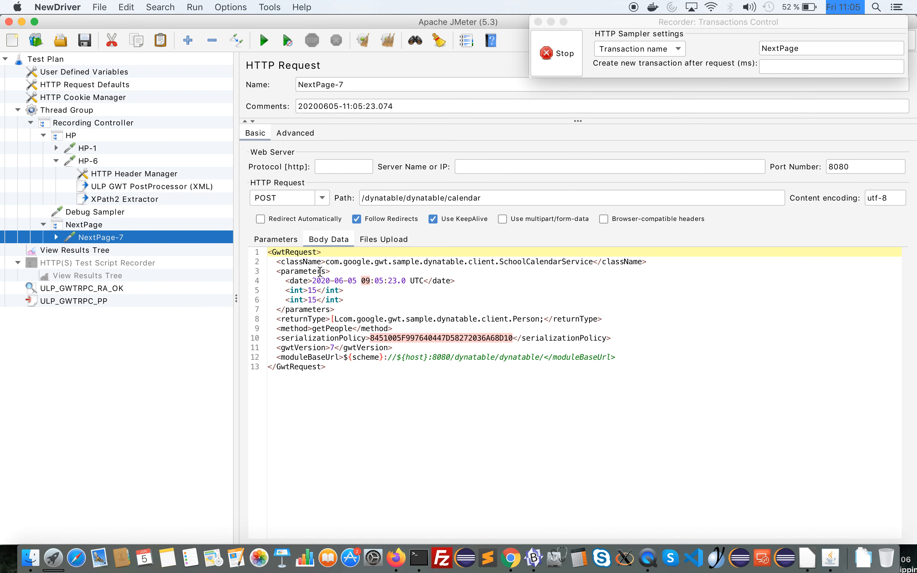
{"action": "left_click_drag", "start_coordinate": [312, 281], "coordinate": [422, 282]}
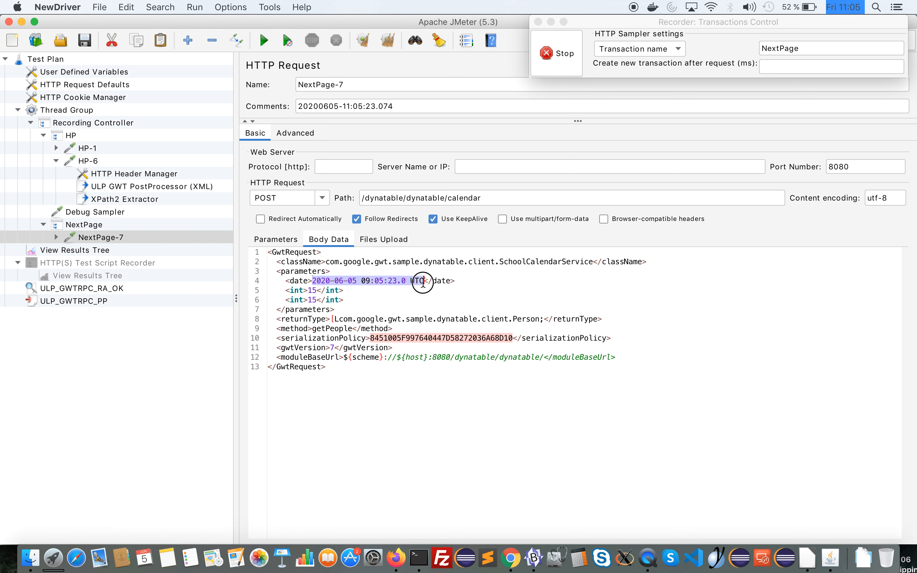
{"action": "type", "text": "${"}
{"action": "key", "text": "super+v"}
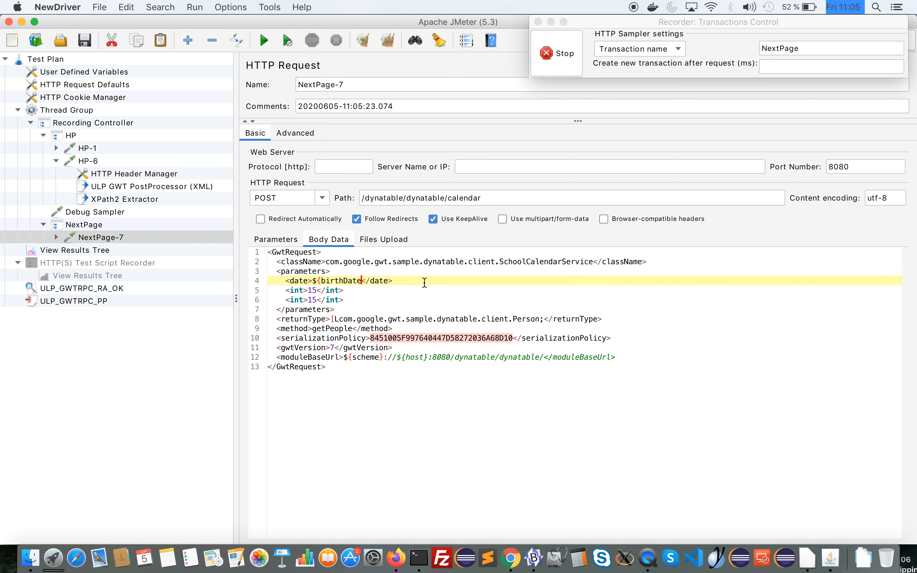
{"action": "type", "text": "}"}
{"action": "left_click_drag", "start_coordinate": [312, 281], "coordinate": [365, 283]}
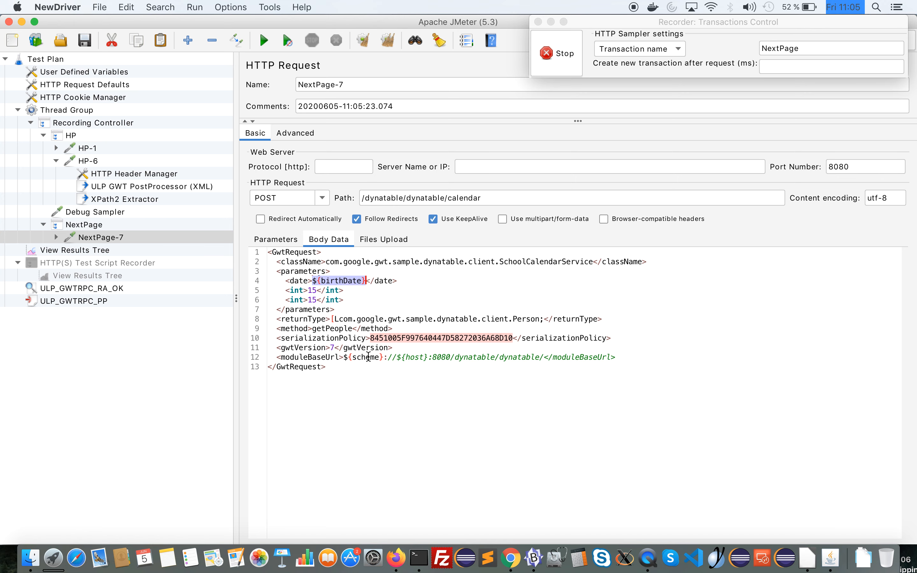
{"action": "left_click", "coordinate": [359, 387]}
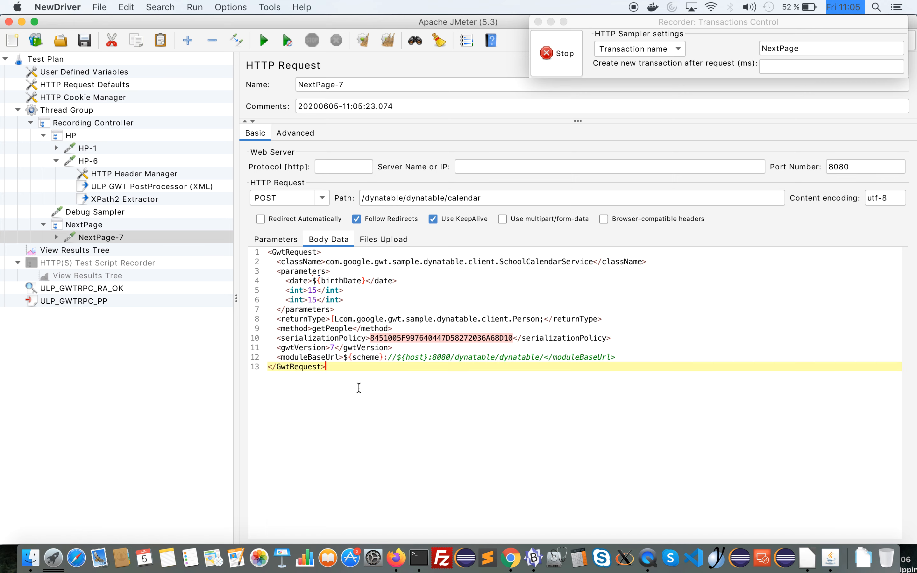
Stop the recorder with View Results Tree open, and start the test, agreeing to save the plan first
{"action": "left_click", "coordinate": [75, 251]}
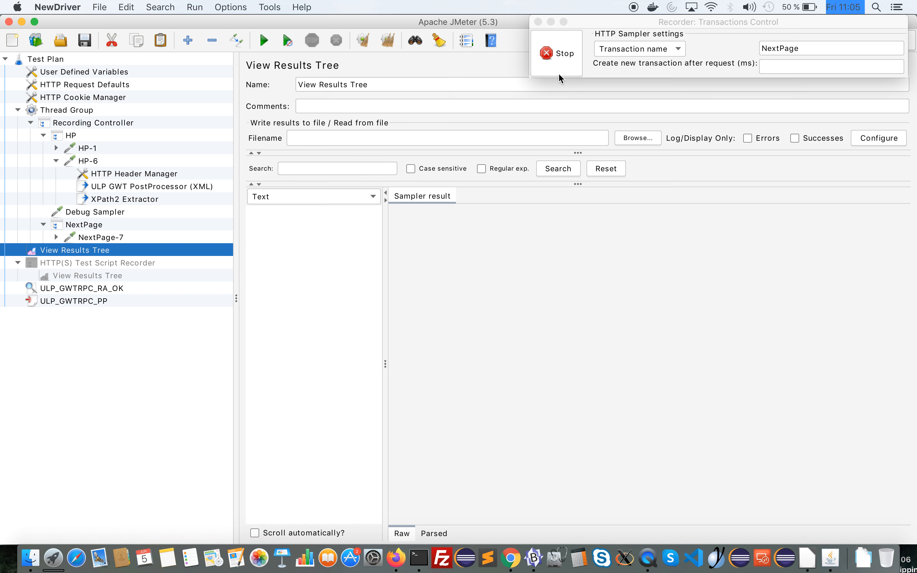
{"action": "left_click", "coordinate": [564, 65]}
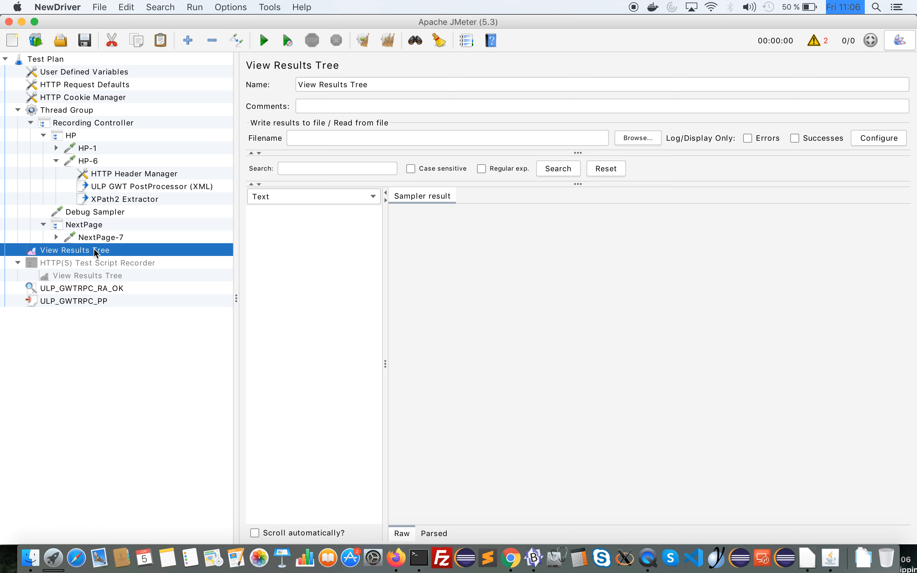
{"action": "left_click", "coordinate": [263, 40]}
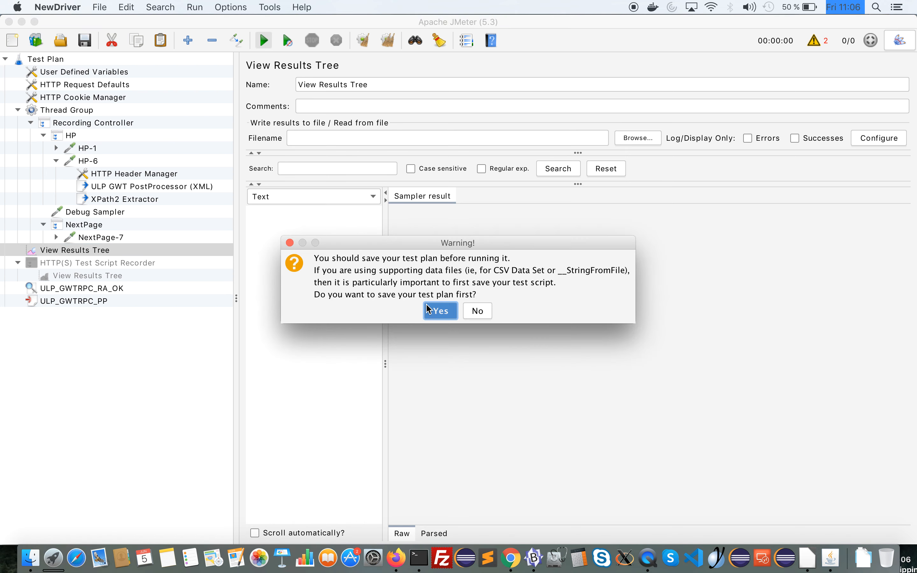
{"action": "left_click", "coordinate": [427, 308]}
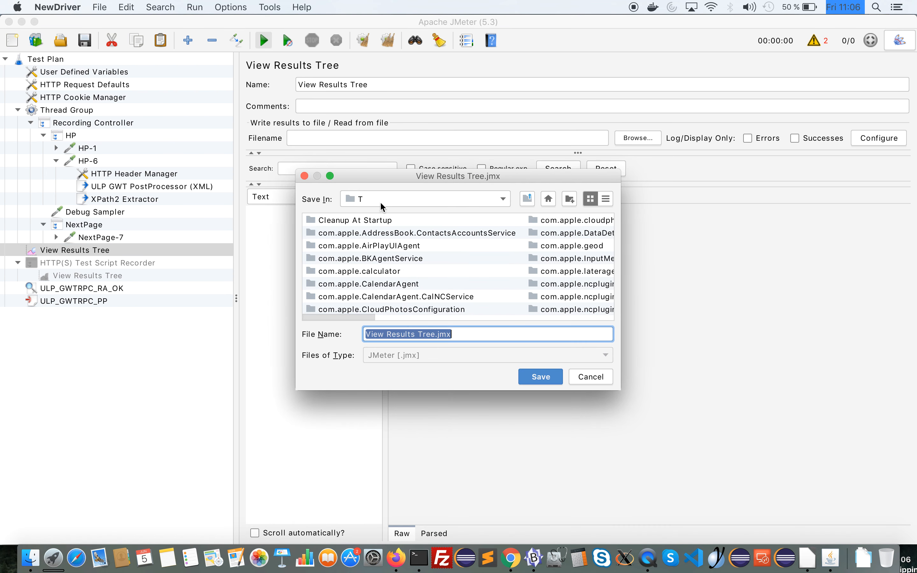
Choose the jmeter folder inside data as the location for saving the test plan
{"action": "left_click", "coordinate": [382, 205]}
{"action": "left_click", "coordinate": [349, 211]}
{"action": "double_click", "coordinate": [326, 269]}
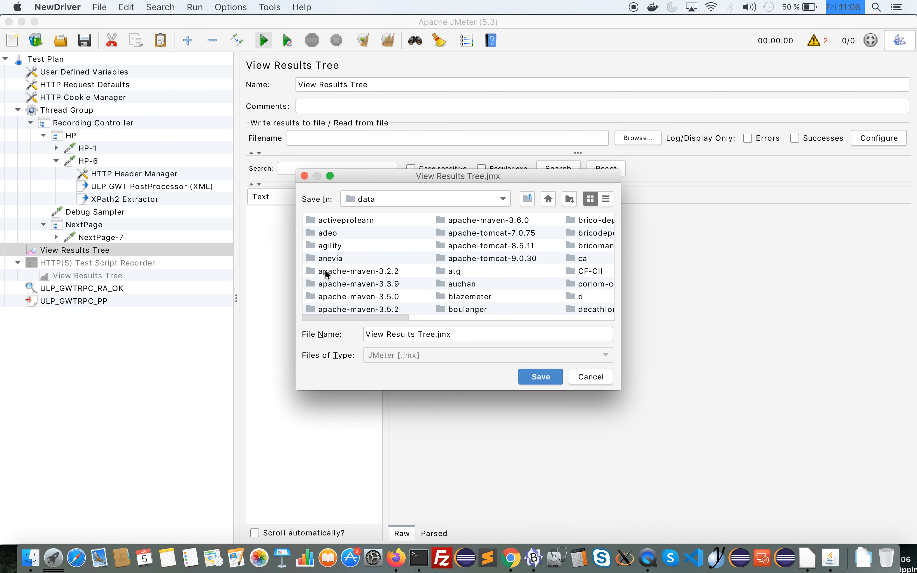
{"action": "left_click", "coordinate": [325, 245]}
{"action": "key", "text": "j"}
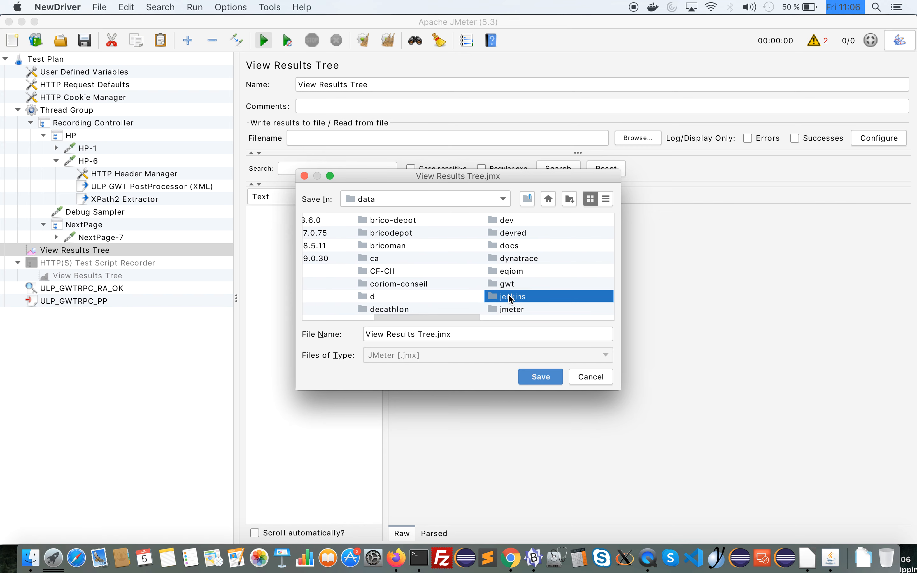
{"action": "double_click", "coordinate": [508, 309]}
Save the test plan as GWT_RPC_DEMO.jmx and run it
{"action": "left_click", "coordinate": [433, 334]}
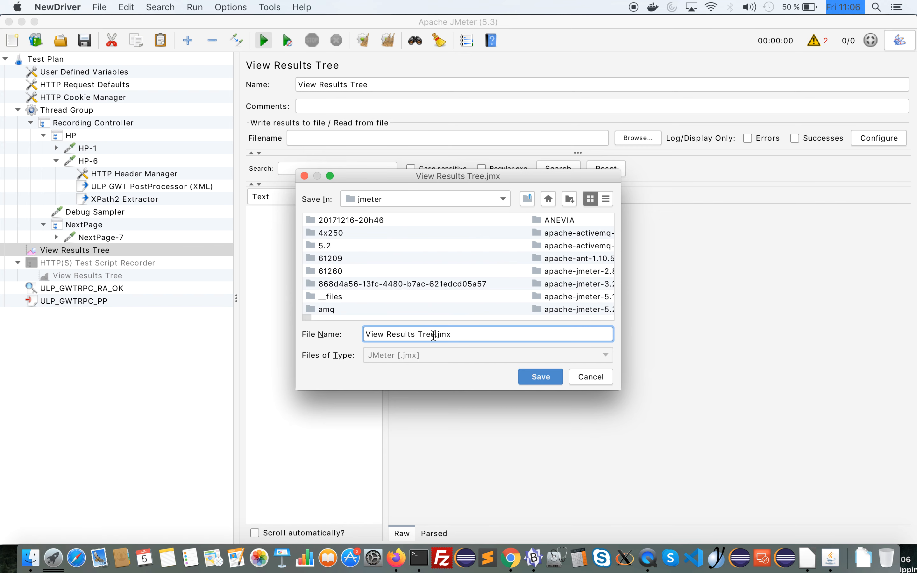
{"action": "key", "text": "shift+Home"}
{"action": "key", "text": "BackSpace"}
{"action": "type", "text": "GWT_RPC_DEL"}
{"action": "key", "text": "BackSpace"}
{"action": "key", "text": "BackSpace"}
{"action": "key", "text": "BackSpace"}
{"action": "type", "text": "DEMO"}
{"action": "left_click", "coordinate": [531, 382]}
{"action": "key", "text": "super+r"}
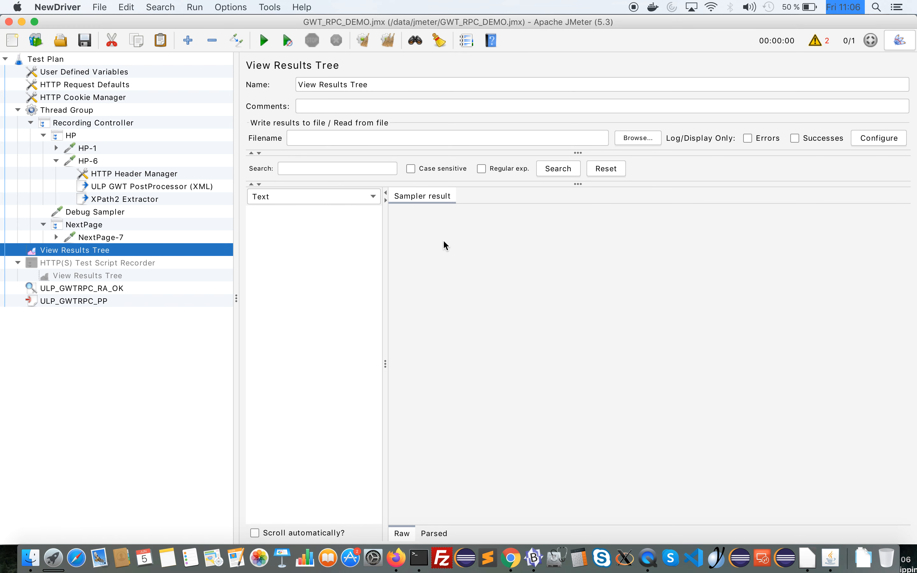
Examine the HP-1 sample's result, request body and response data in View Results Tree
{"action": "left_click", "coordinate": [290, 212]}
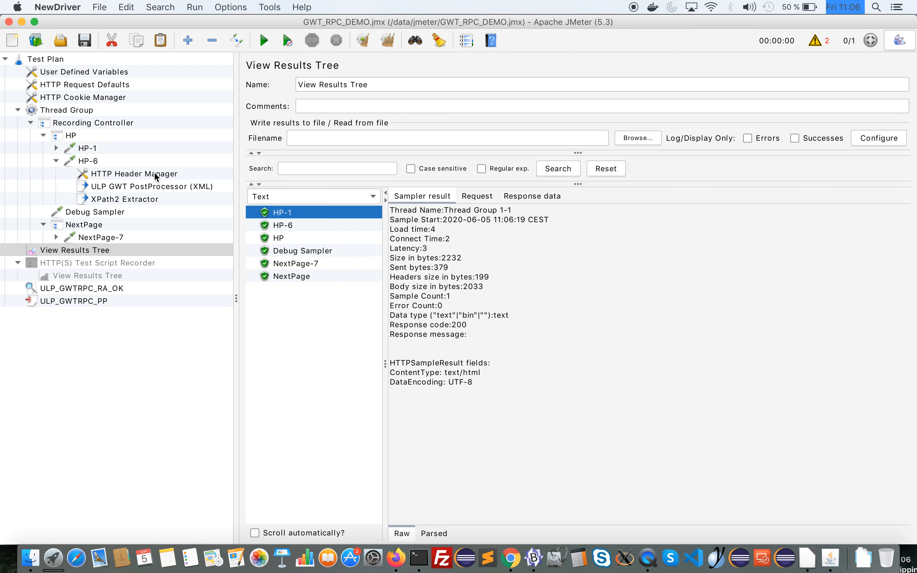
{"action": "key", "text": "Down"}
{"action": "key", "text": "Up"}
{"action": "left_click", "coordinate": [477, 195]}
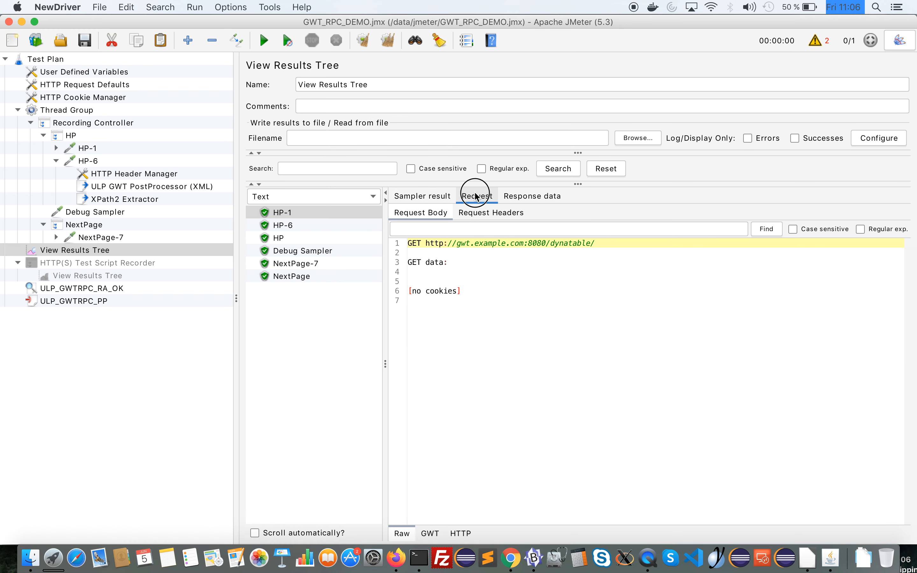
{"action": "left_click", "coordinate": [283, 225]}
{"action": "left_click", "coordinate": [285, 212]}
{"action": "left_click", "coordinate": [509, 195]}
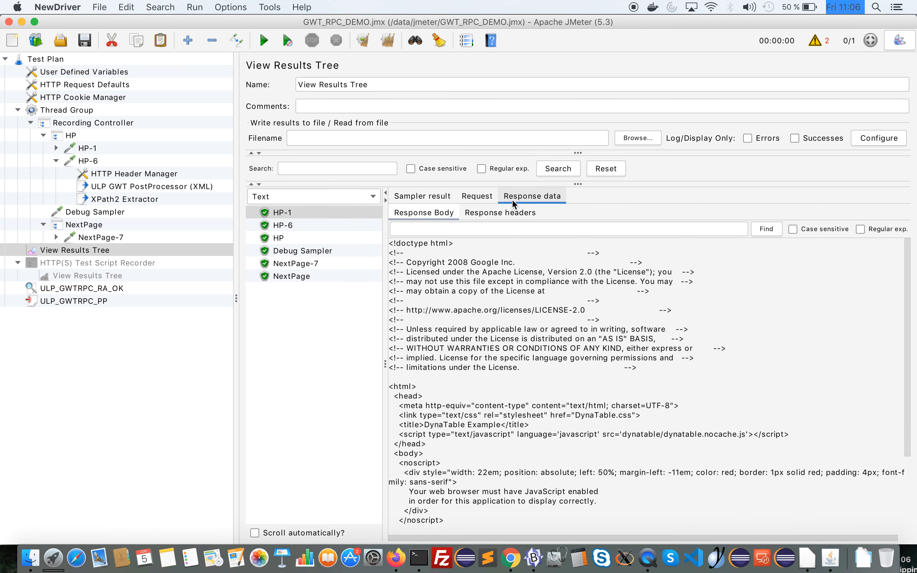
{"action": "left_click", "coordinate": [484, 198]}
Examine the HP-6 sample's GWT-RPC request body and the OK marker at the start of its response
{"action": "left_click", "coordinate": [282, 225]}
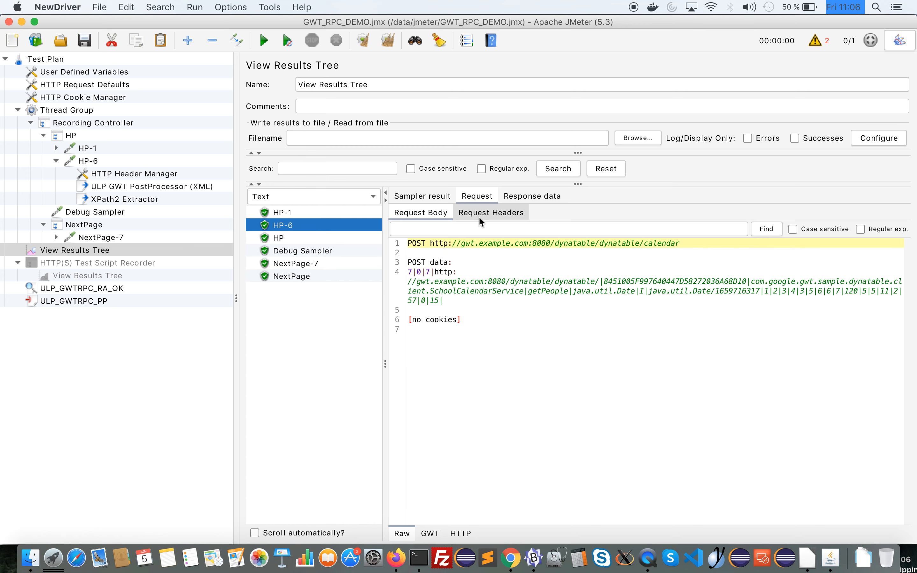
{"action": "left_click", "coordinate": [516, 200]}
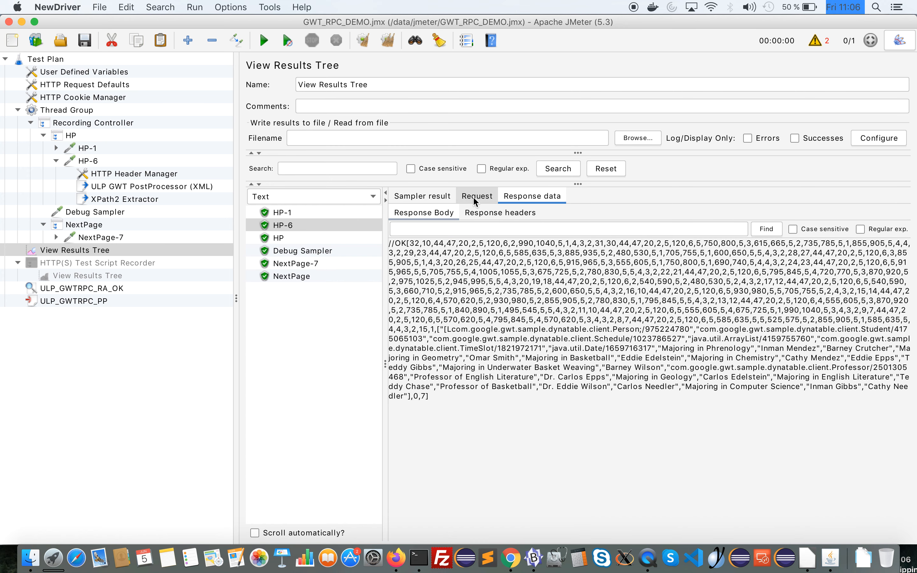
{"action": "left_click_drag", "start_coordinate": [407, 245], "coordinate": [398, 244]}
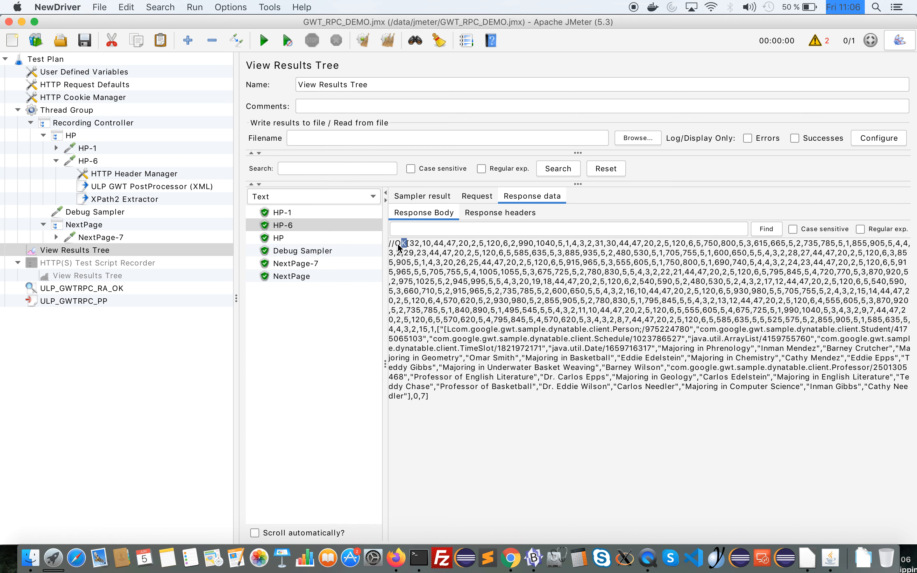
Review the settings of the ULP_GWTRPC_RA_OK assertion and the ULP_GWTRPC_PP preprocessor
{"action": "left_click", "coordinate": [85, 288]}
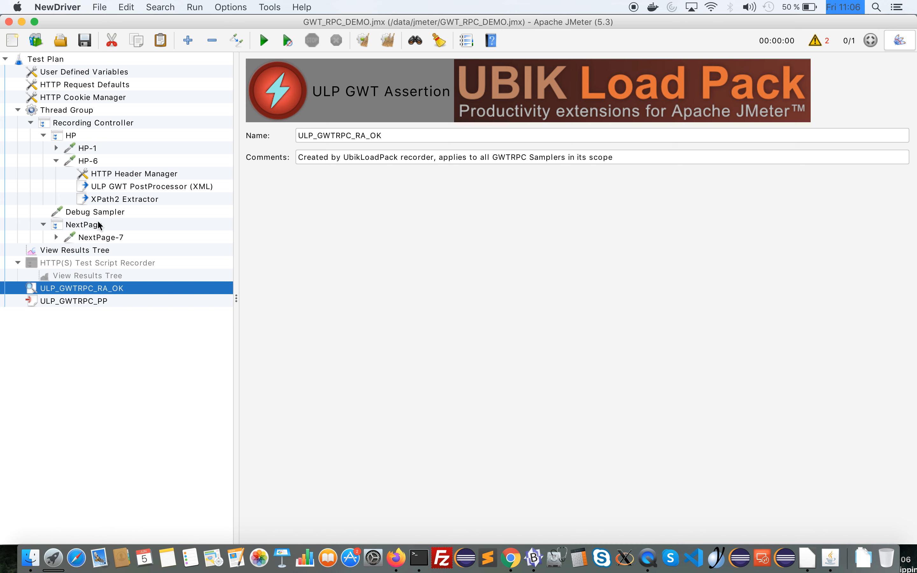
{"action": "left_click", "coordinate": [68, 299]}
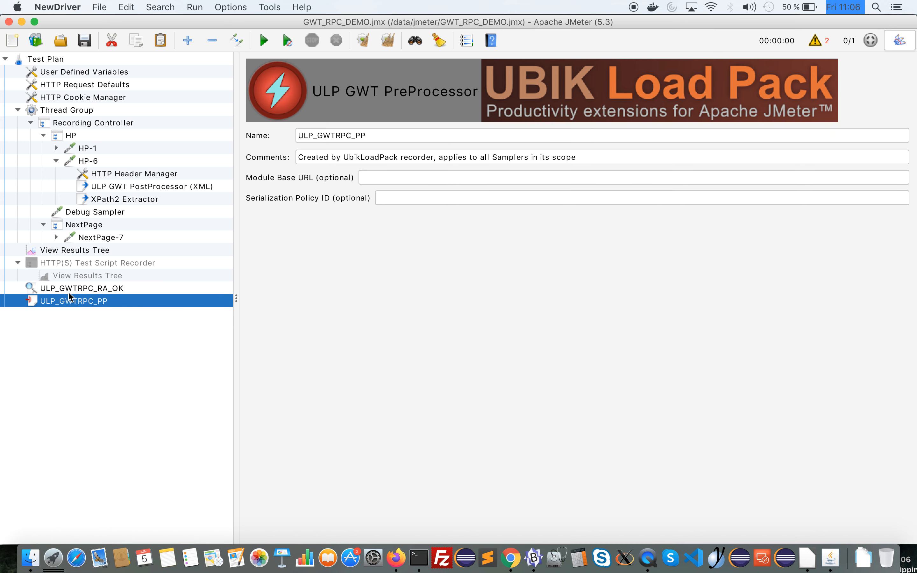
Compare the HP-6 sample's raw GWT-RPC request body with its decoded GWT XML view in View Results Tree
{"action": "left_click", "coordinate": [95, 251]}
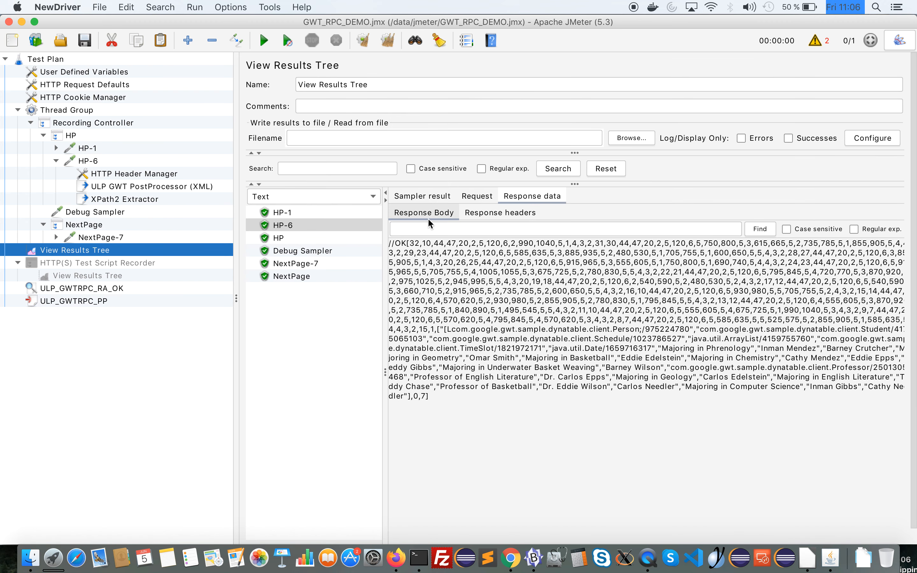
{"action": "left_click", "coordinate": [477, 195]}
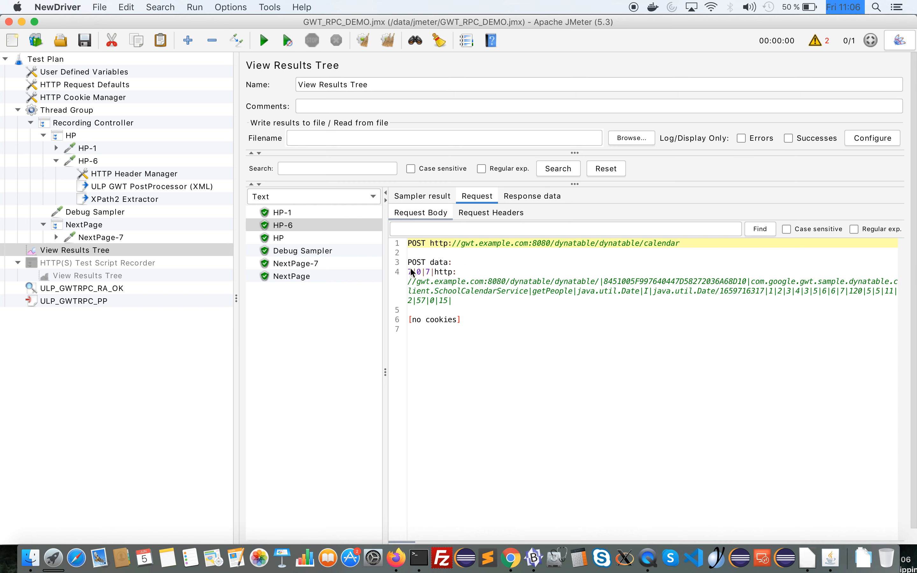
{"action": "left_click_drag", "start_coordinate": [408, 271], "coordinate": [468, 306]}
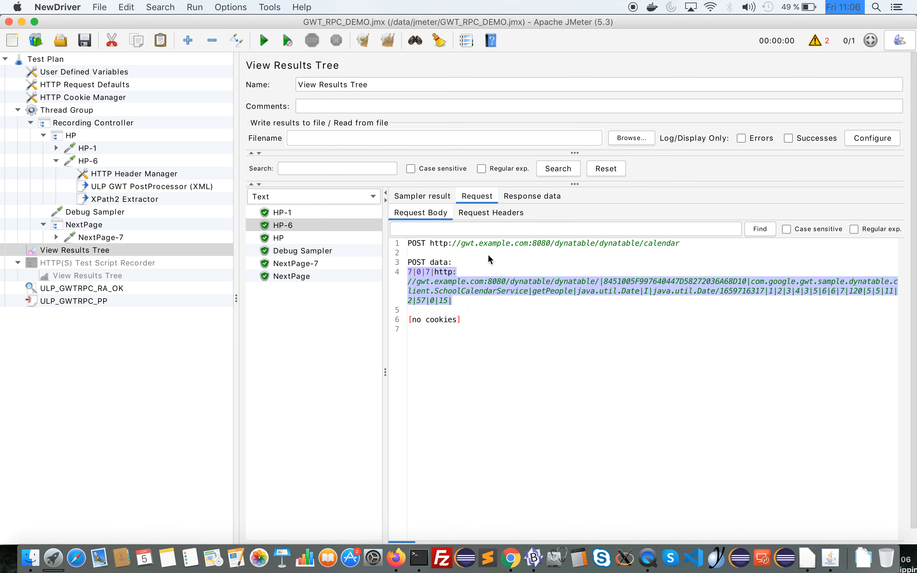
{"action": "scroll", "coordinate": [492, 387], "scroll_direction": "down", "scroll_amount": 1}
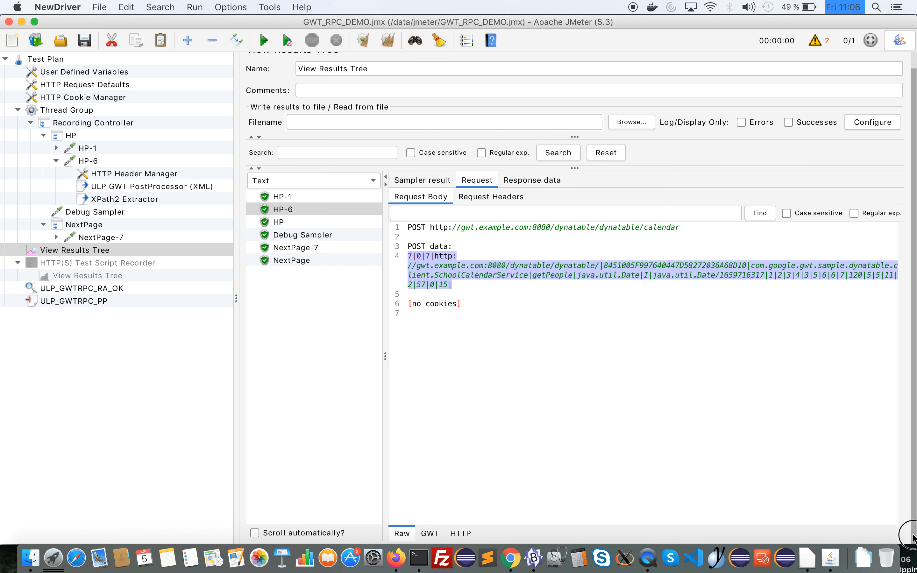
{"action": "left_click", "coordinate": [431, 533]}
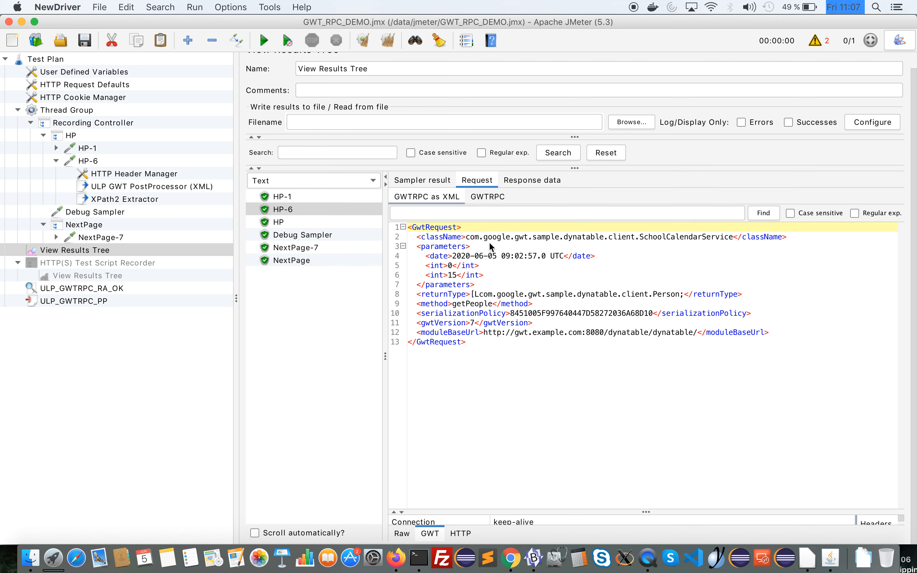
{"action": "left_click", "coordinate": [402, 533]}
{"action": "left_click", "coordinate": [423, 535]}
{"action": "left_click", "coordinate": [402, 534]}
Inspect HP-6's response data with the ULP_GWT+XPath Tester renderer, and return to the Text renderer's response body
{"action": "left_click", "coordinate": [532, 179]}
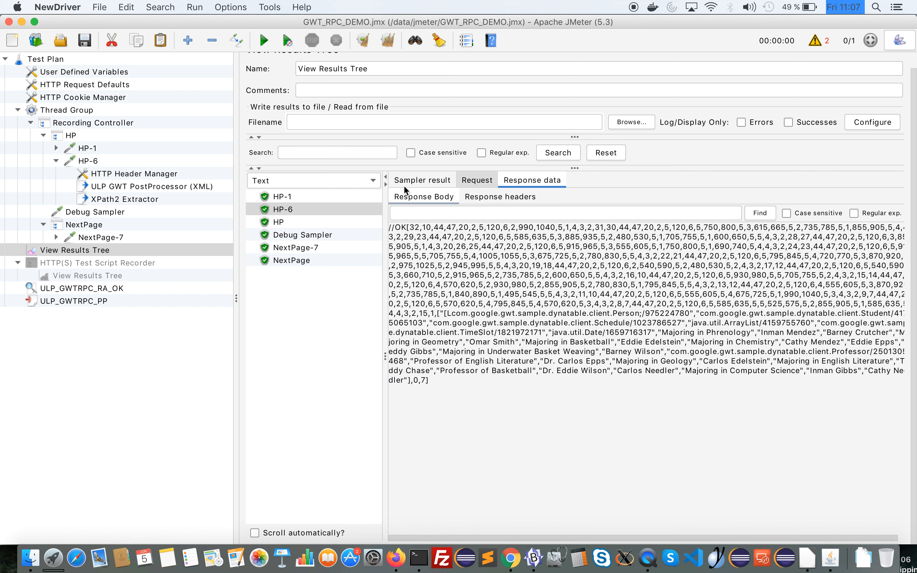
{"action": "left_click", "coordinate": [338, 181]}
{"action": "scroll", "coordinate": [365, 243], "scroll_direction": "down", "scroll_amount": 5}
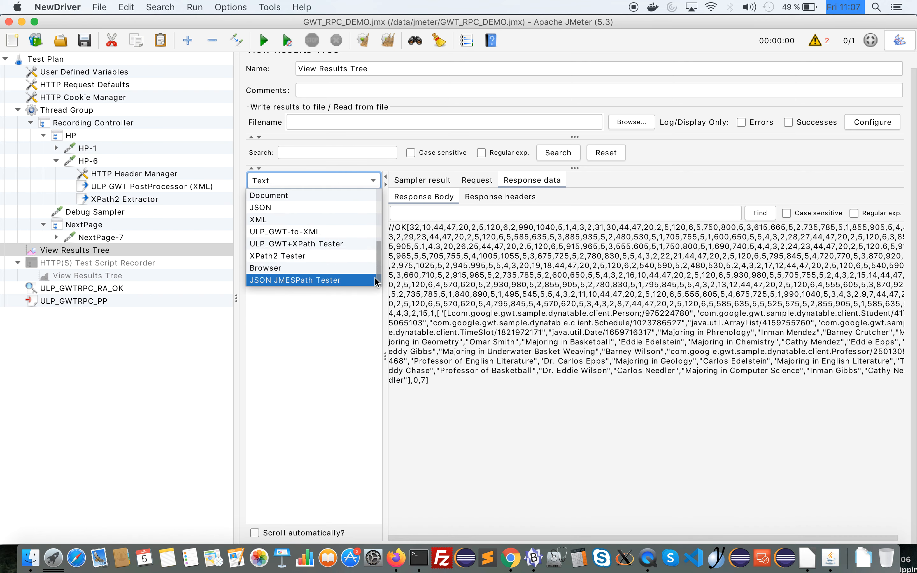
{"action": "left_click", "coordinate": [366, 244]}
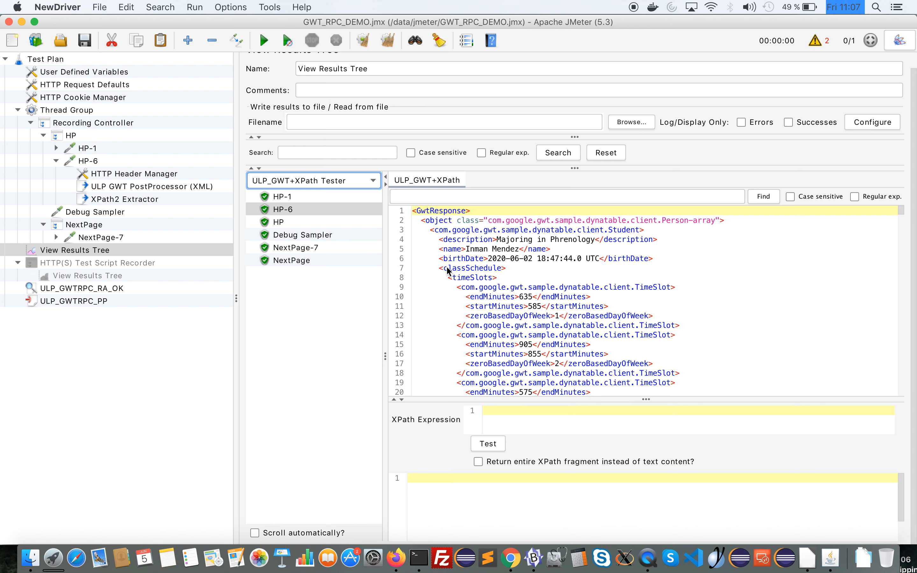
{"action": "left_click", "coordinate": [338, 178]}
{"action": "left_click_drag", "start_coordinate": [378, 251], "coordinate": [377, 189]}
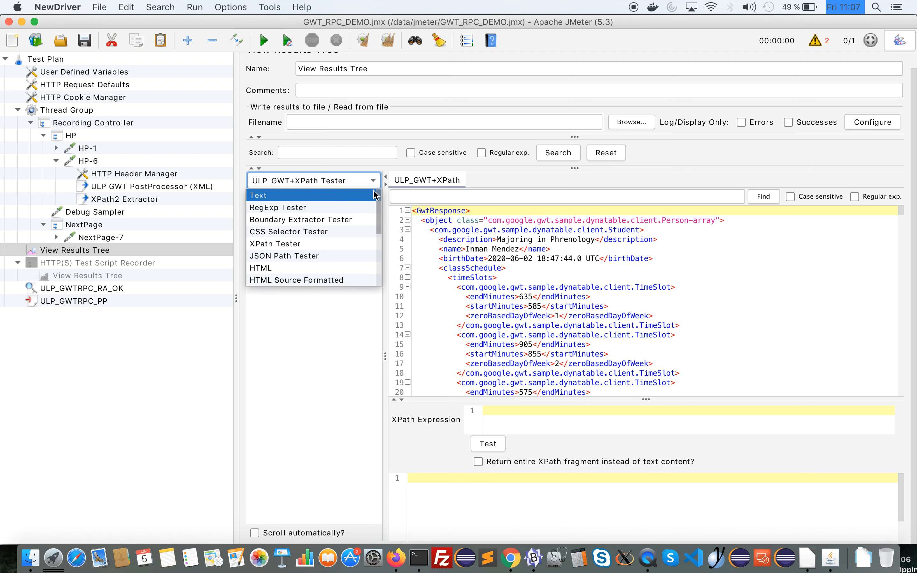
{"action": "left_click", "coordinate": [347, 192]}
{"action": "left_click", "coordinate": [529, 181]}
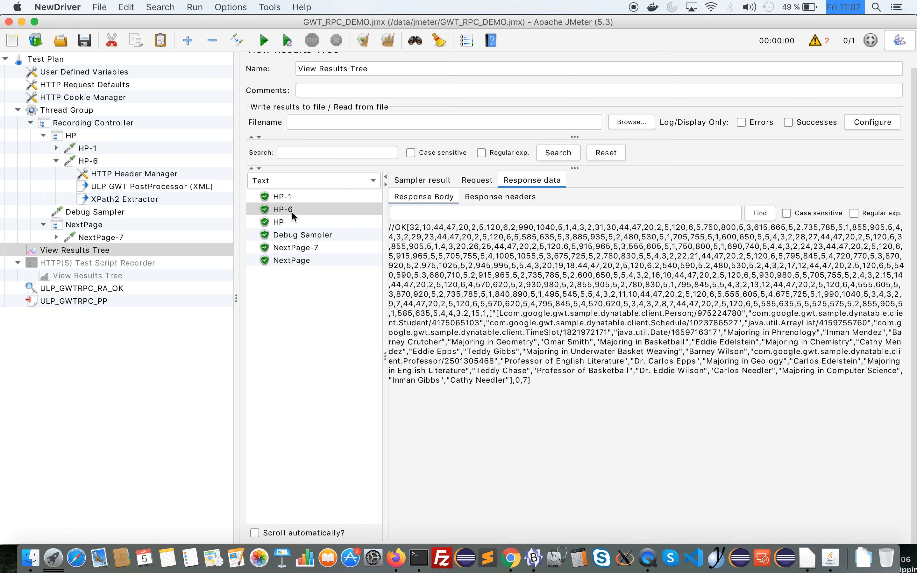
Search the Debug Sampler's response body for birthDate and select the extracted variable's value
{"action": "left_click", "coordinate": [283, 234]}
{"action": "left_click", "coordinate": [397, 212]}
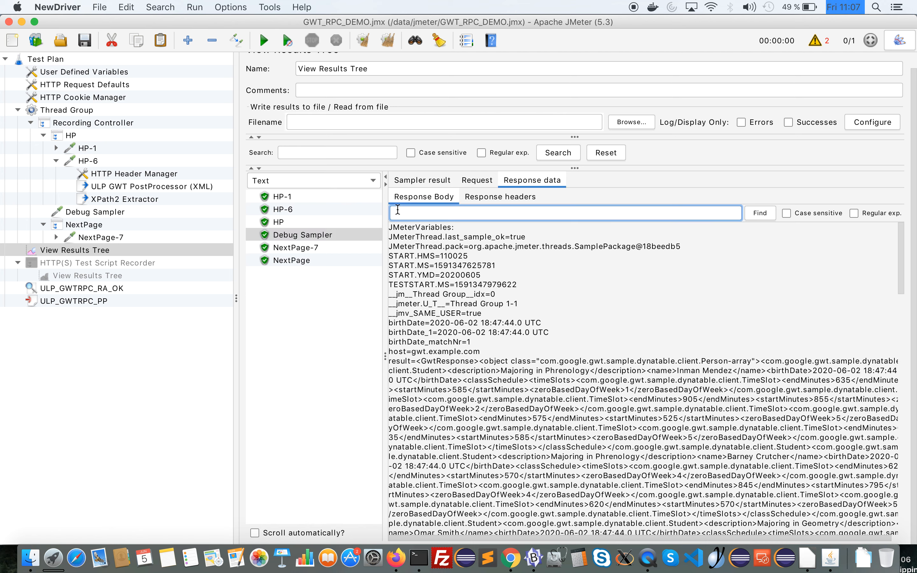
{"action": "type", "text": "birthDate"}
{"action": "left_click", "coordinate": [310, 236]}
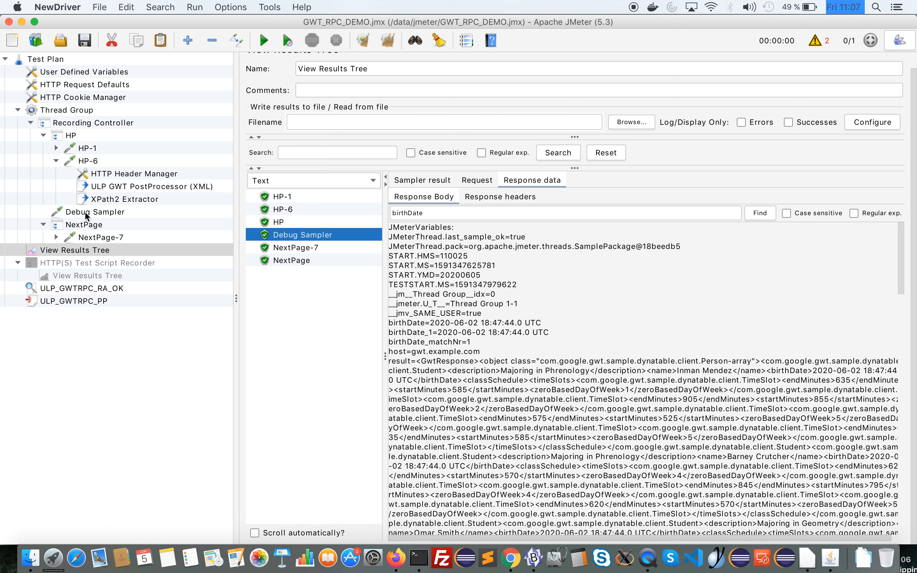
{"action": "left_click", "coordinate": [756, 212]}
{"action": "left_click_drag", "start_coordinate": [429, 323], "coordinate": [554, 322]}
{"action": "key", "text": "super+c"}
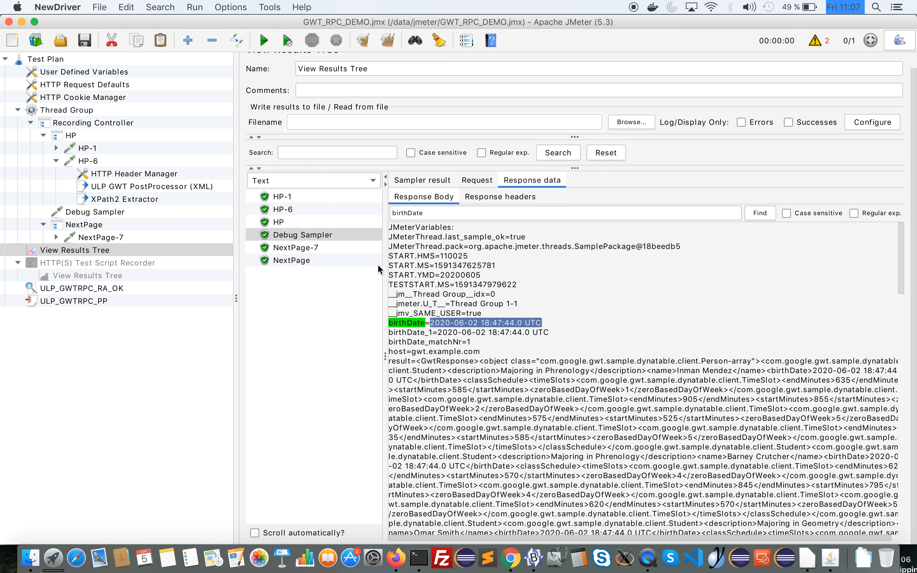
{"action": "left_click", "coordinate": [289, 260]}
{"action": "left_click", "coordinate": [293, 237]}
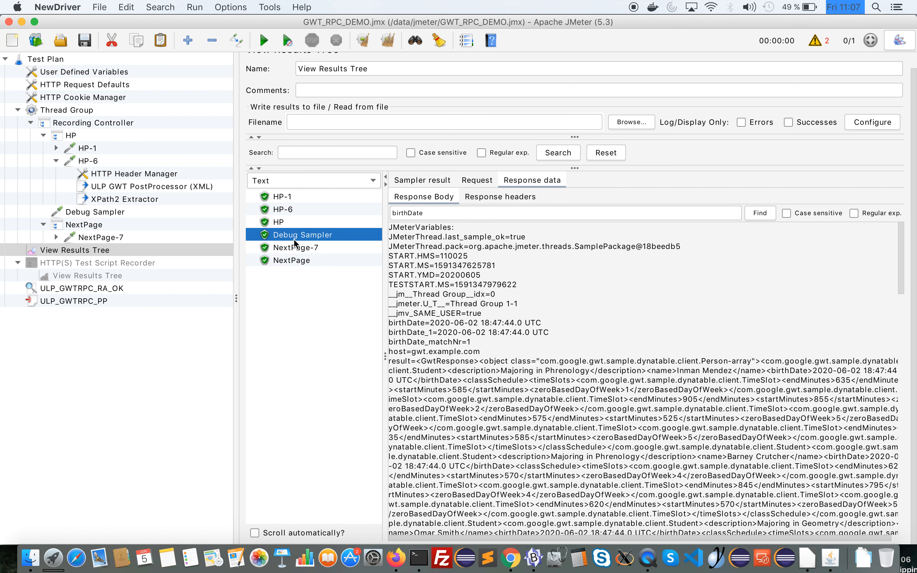
Review the ${birthDate} reference in the NextPage-7 sampler's body data, and show that sample's request in View Results Tree
{"action": "left_click", "coordinate": [297, 248]}
{"action": "left_click", "coordinate": [77, 238]}
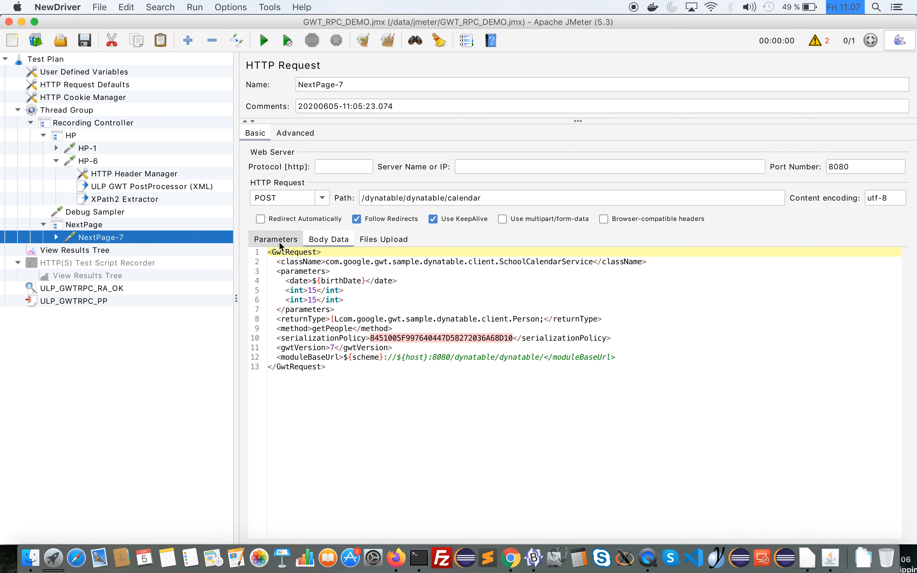
{"action": "left_click", "coordinate": [77, 250]}
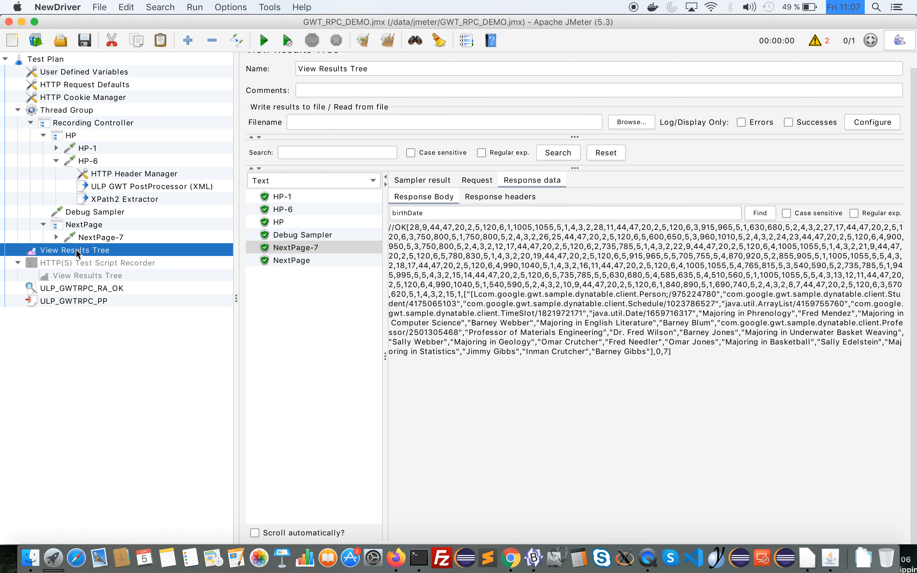
{"action": "left_click", "coordinate": [484, 181]}
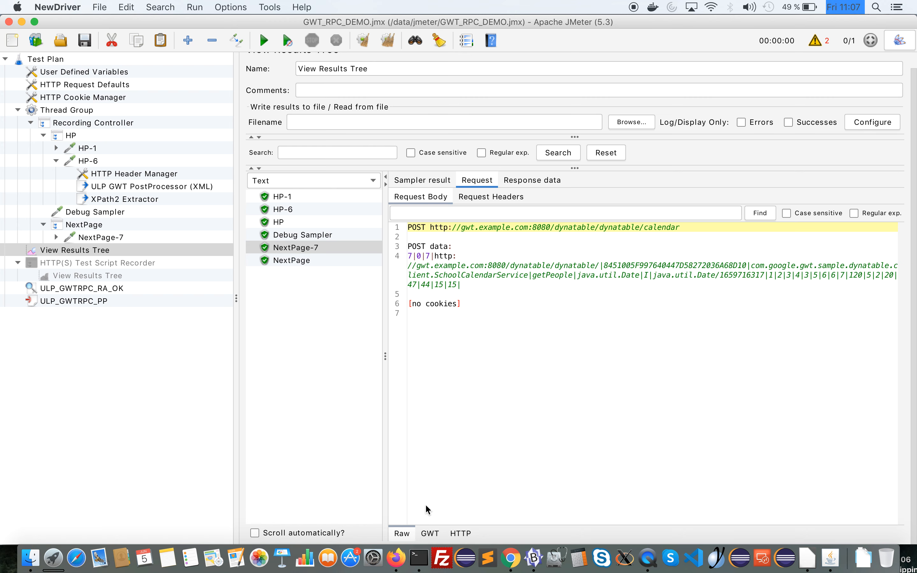
Search NextPage-7's decoded GWT request for the extracted birthDate value and compare it with HP-6's request
{"action": "left_click", "coordinate": [430, 533]}
{"action": "left_click", "coordinate": [497, 213]}
{"action": "key", "text": "super+v"}
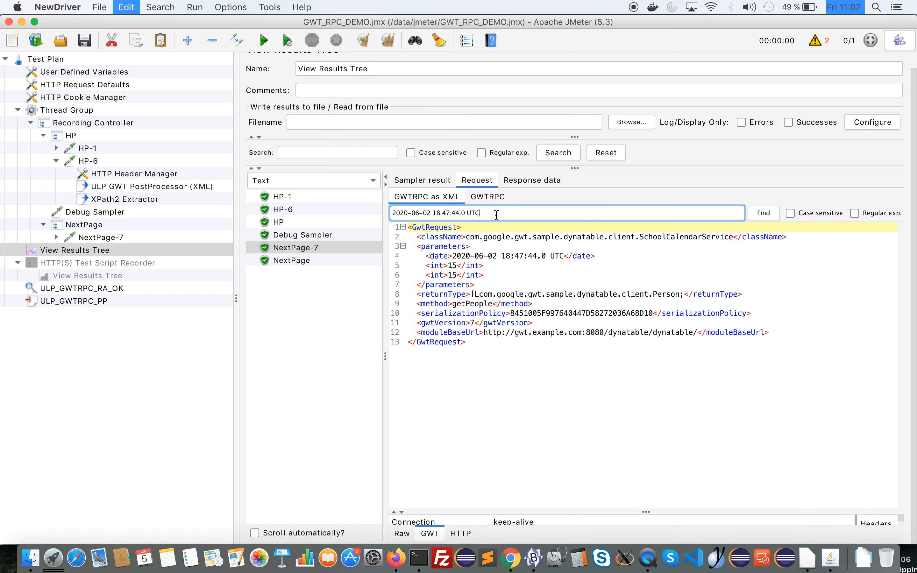
{"action": "key", "text": "Return"}
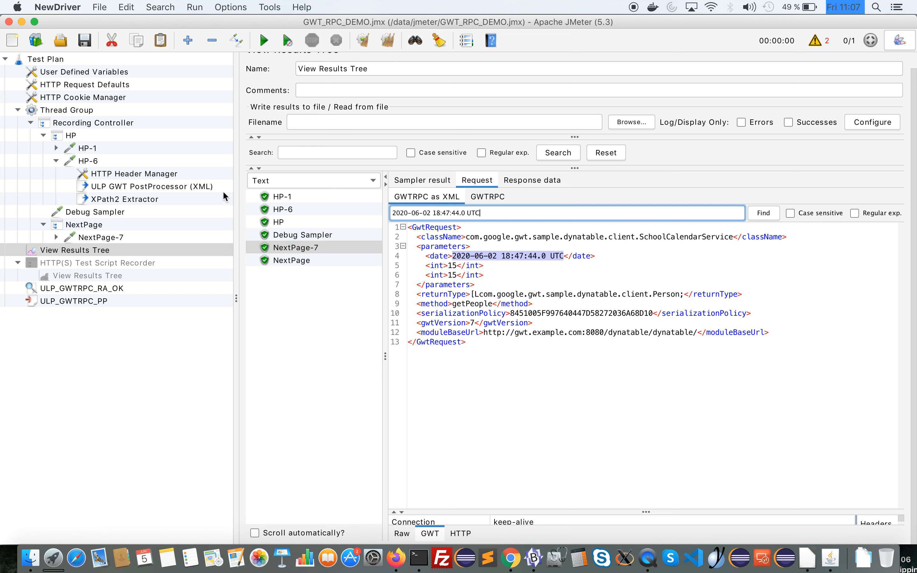
{"action": "left_click", "coordinate": [280, 211]}
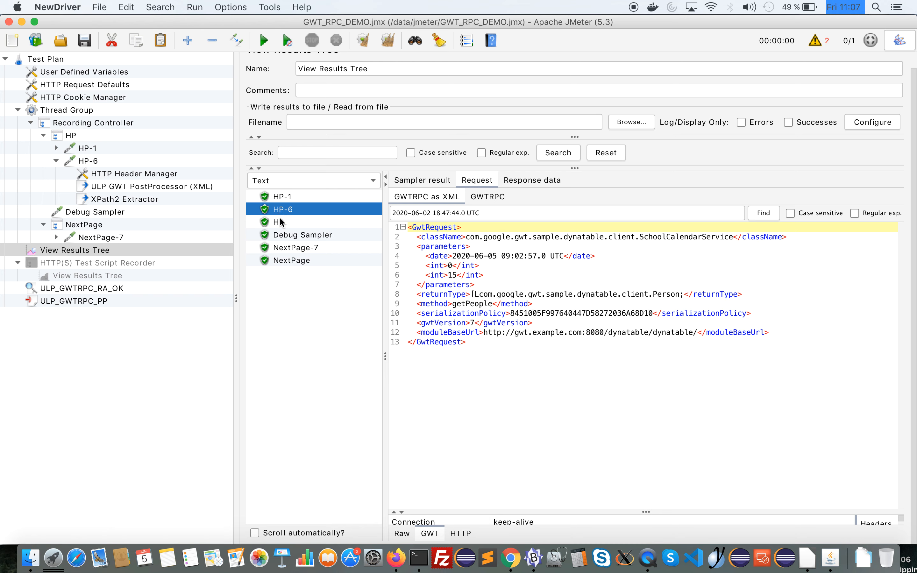
{"action": "left_click", "coordinate": [287, 248]}
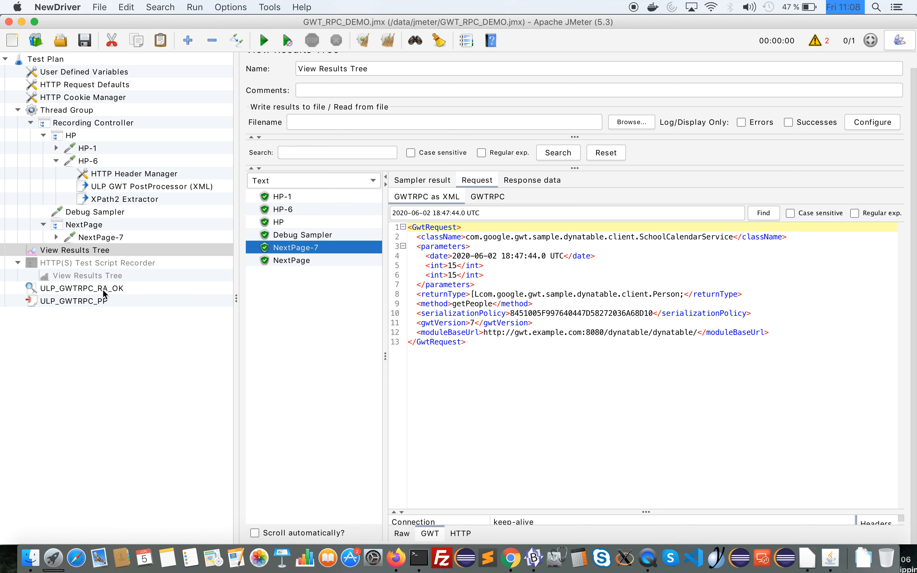
Review the ULP_GWTRPC_RA_OK assertion and the post-processors available for the HP-6 sampler, and return to View Results Tree
{"action": "mouse_move", "coordinate": [98, 295]}
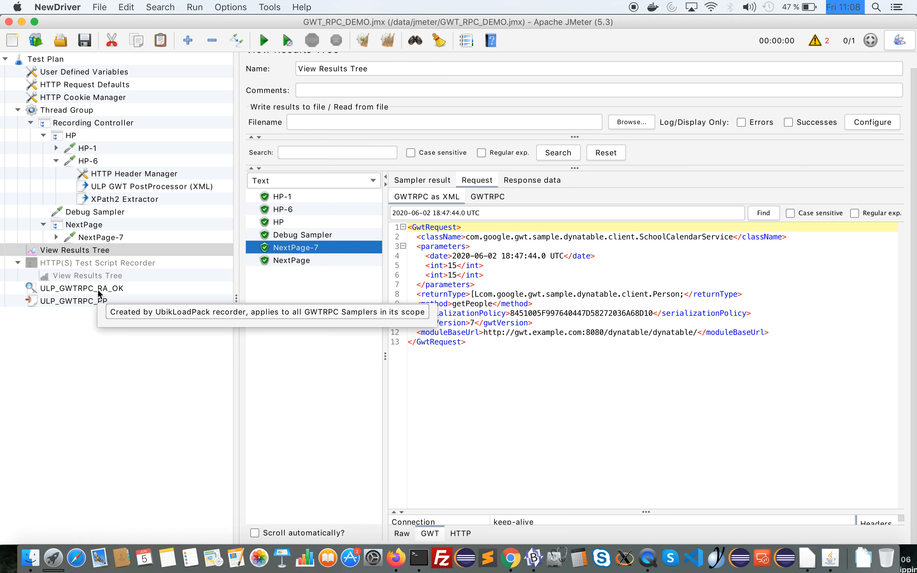
{"action": "left_click", "coordinate": [99, 289]}
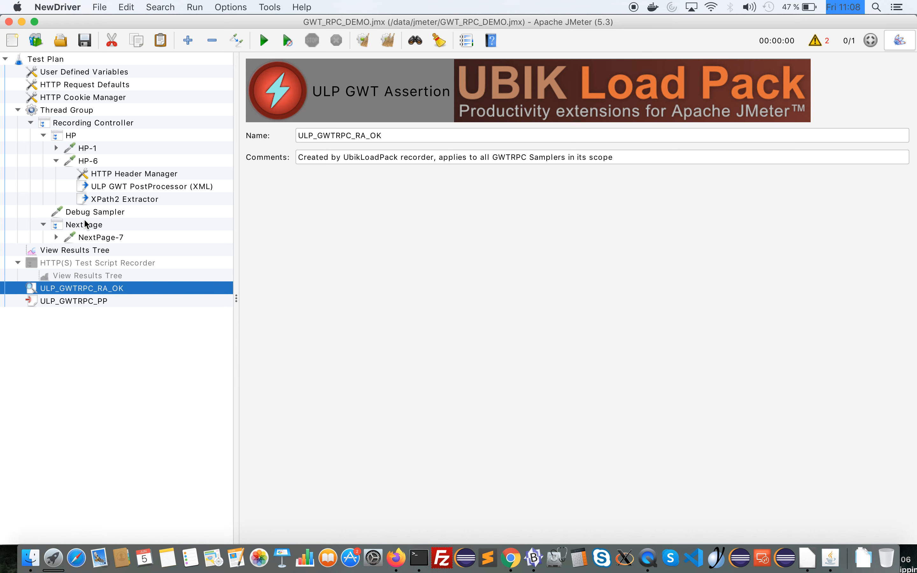
{"action": "left_click", "coordinate": [87, 159]}
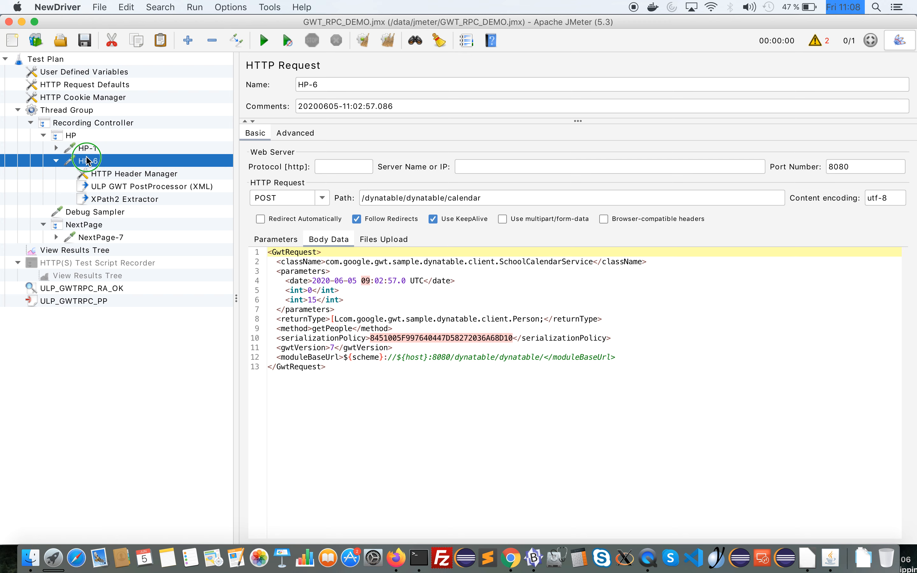
{"action": "right_click", "coordinate": [87, 159]}
{"action": "mouse_move", "coordinate": [224, 164]}
{"action": "mouse_move", "coordinate": [300, 208]}
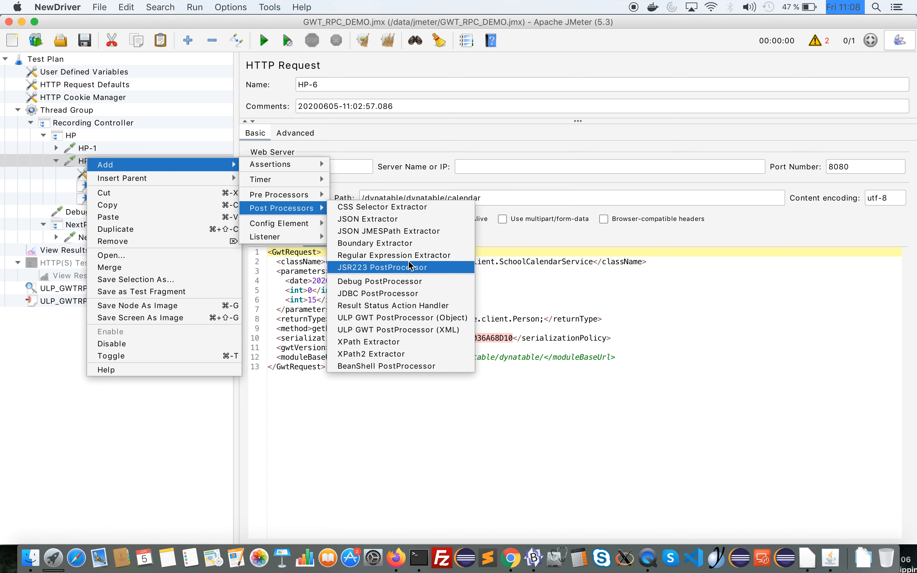
{"action": "left_click", "coordinate": [539, 286]}
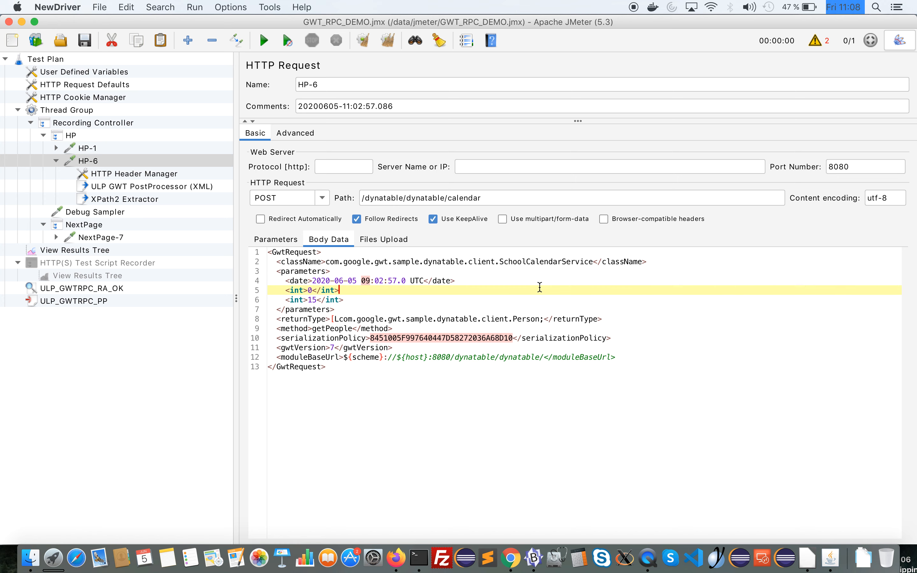
{"action": "left_click", "coordinate": [74, 250]}
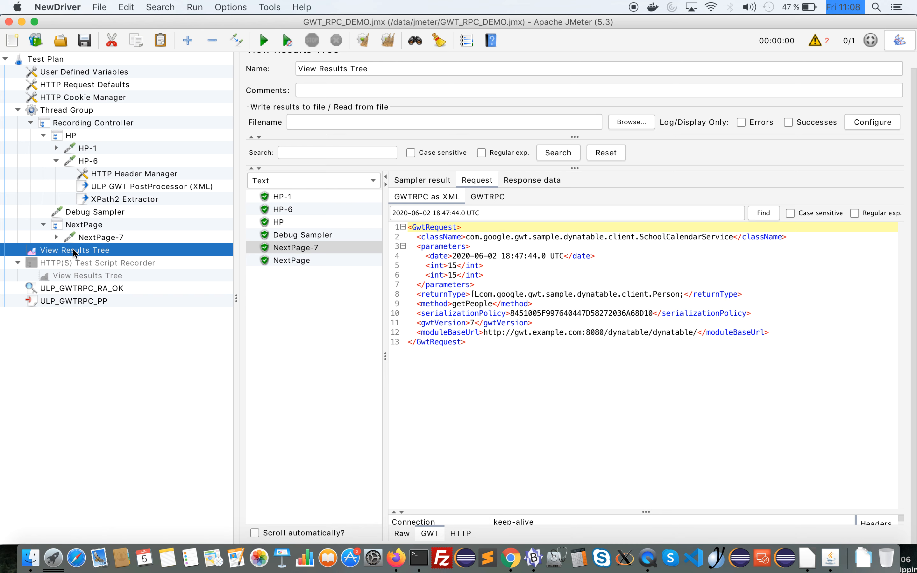
Switch to Chrome and show the UBIKLOADPACK YouTube channel's home page and its address
{"action": "key", "text": "super+Tab"}
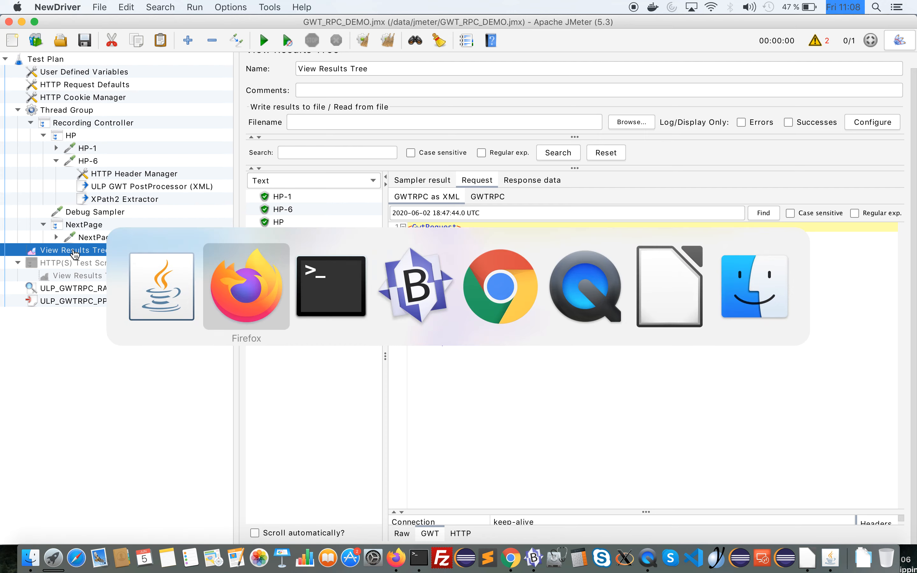
{"action": "key", "text": "super+Tab"}
{"action": "key", "text": "super+Tab"}
{"action": "key", "text": "super+Tab"}
{"action": "key", "text": "super+Tab"}
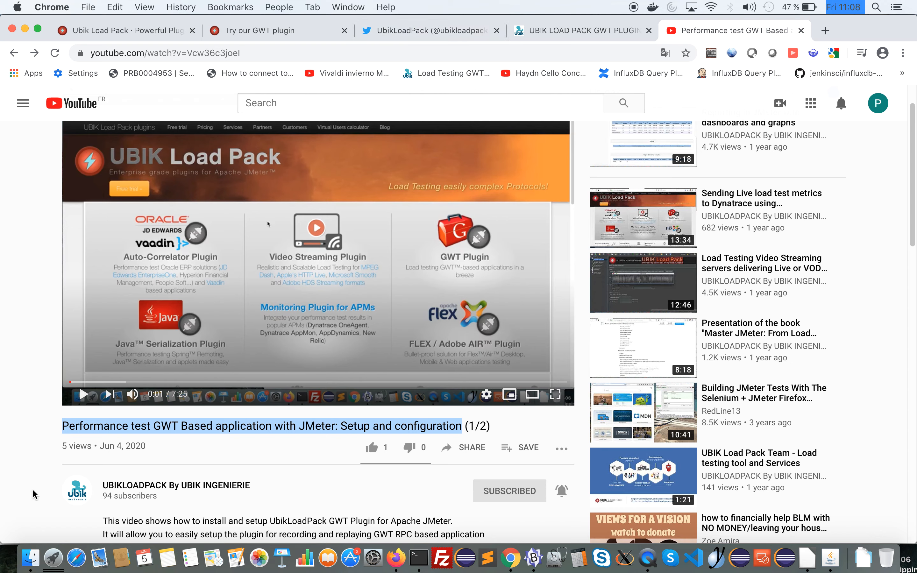
{"action": "left_click", "coordinate": [70, 494]}
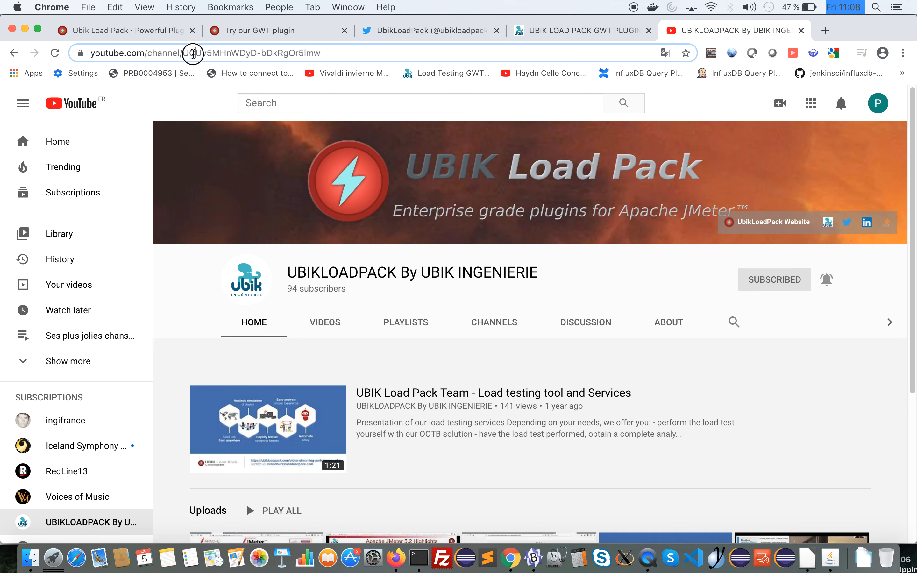
{"action": "double_click", "coordinate": [194, 53]}
{"action": "left_click", "coordinate": [373, 53]}
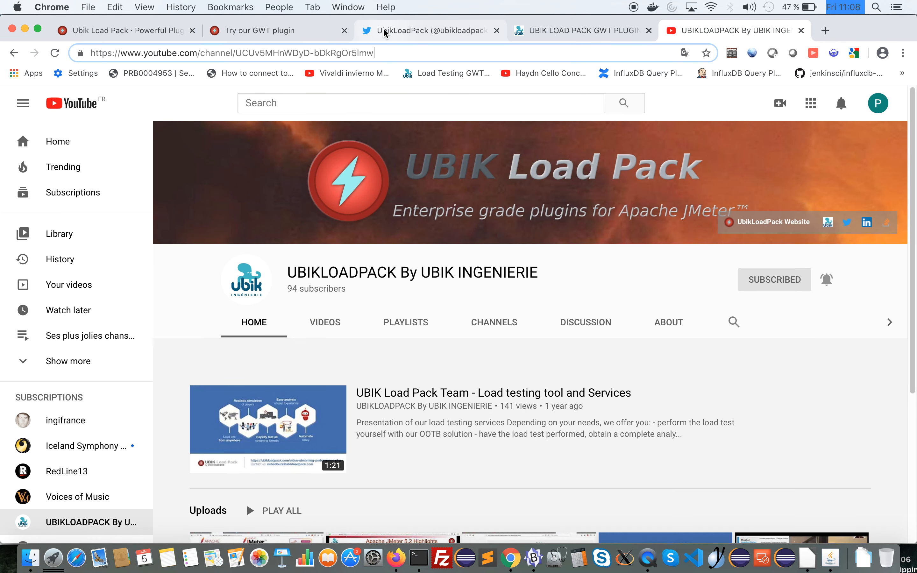
View the UbikLoadPack Twitter profile, the GWT plugin page and the ubikloadpack.com home page with its social media section
{"action": "left_click", "coordinate": [389, 34]}
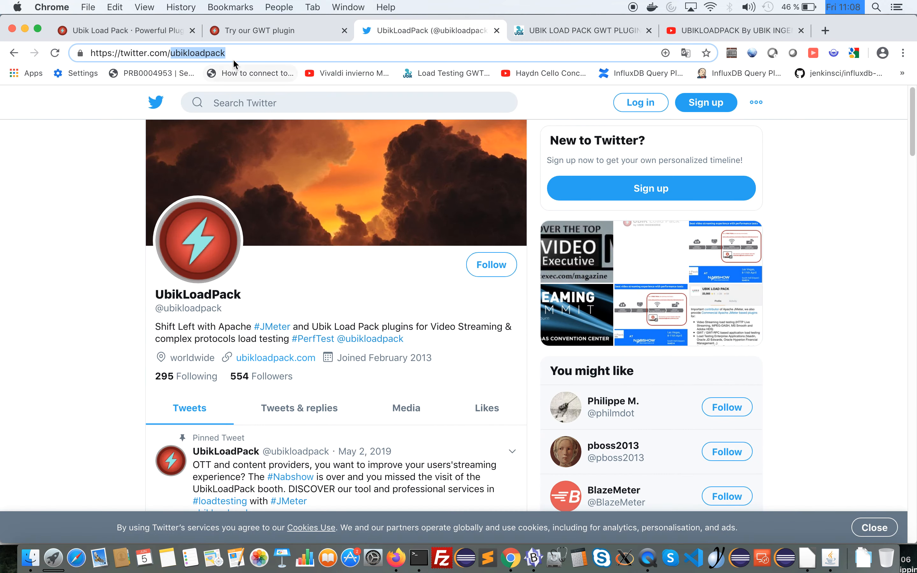
{"action": "left_click", "coordinate": [212, 53]}
{"action": "left_click", "coordinate": [280, 32]}
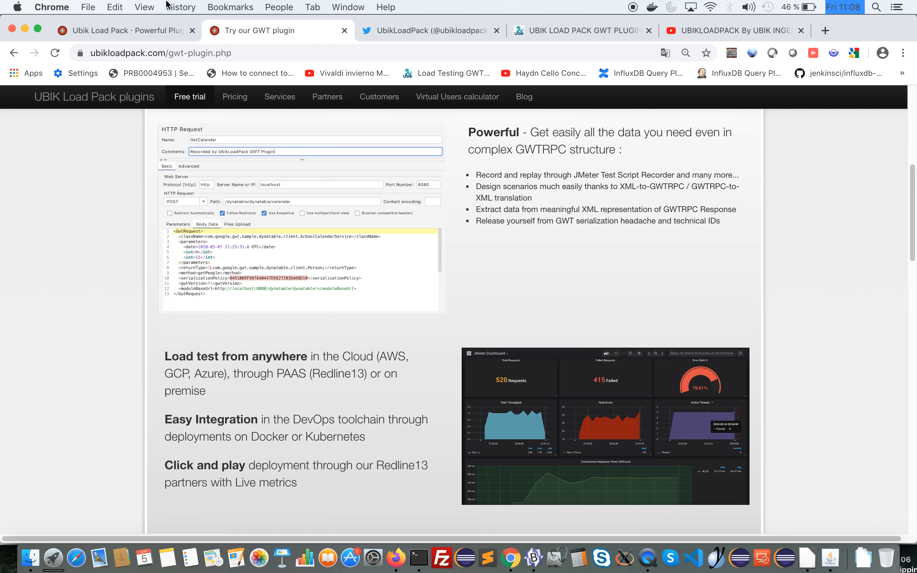
{"action": "left_click", "coordinate": [152, 32]}
{"action": "left_click_drag", "start_coordinate": [909, 231], "coordinate": [909, 350]}
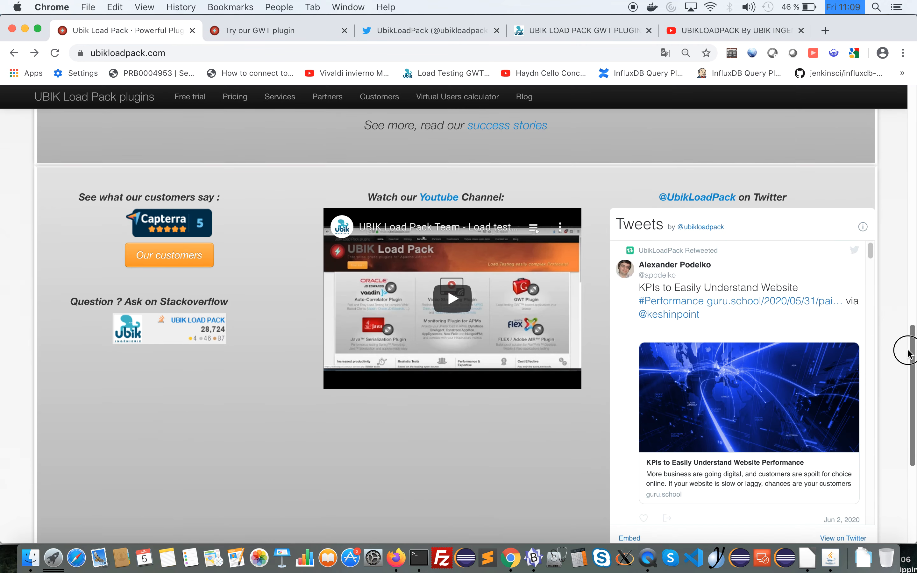
{"action": "left_click", "coordinate": [195, 52]}
{"action": "left_click", "coordinate": [199, 52]}
{"action": "left_click_drag", "start_coordinate": [198, 53], "coordinate": [88, 66]}
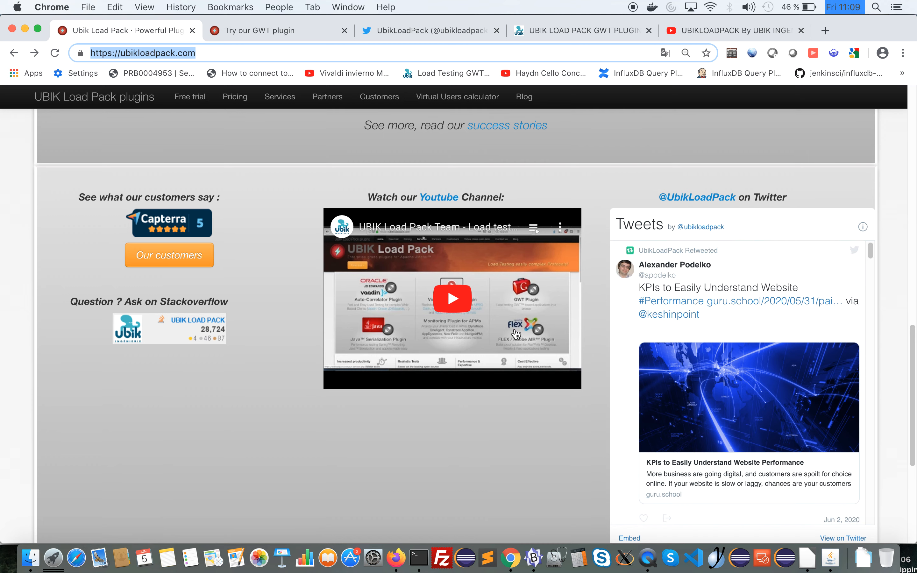
{"action": "left_click", "coordinate": [506, 417]}
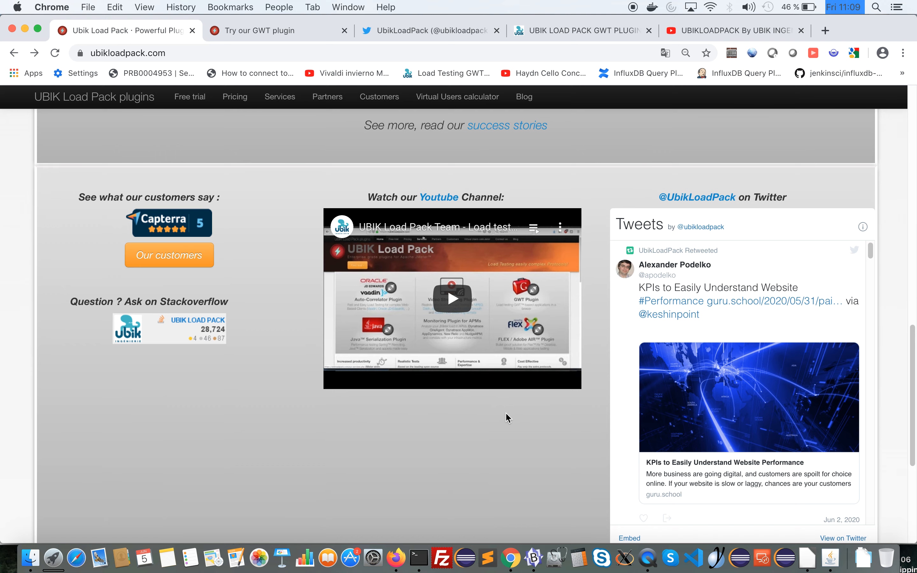
{"action": "key", "text": "super+Tab"}
{"action": "key", "text": "super+Tab"}
{"action": "key", "text": "super+Tab"}
{"action": "key", "text": "super+Tab"}
{"action": "key", "text": "super+Tab"}
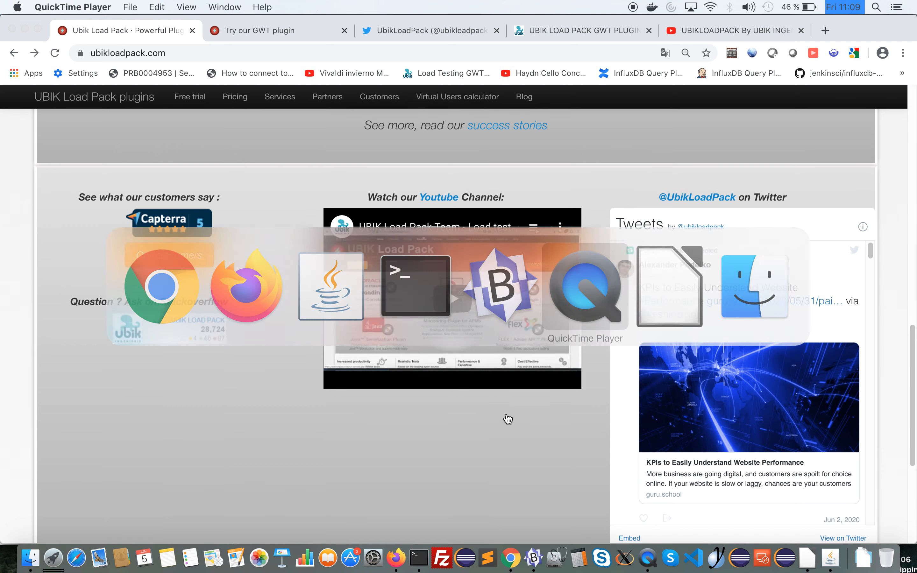